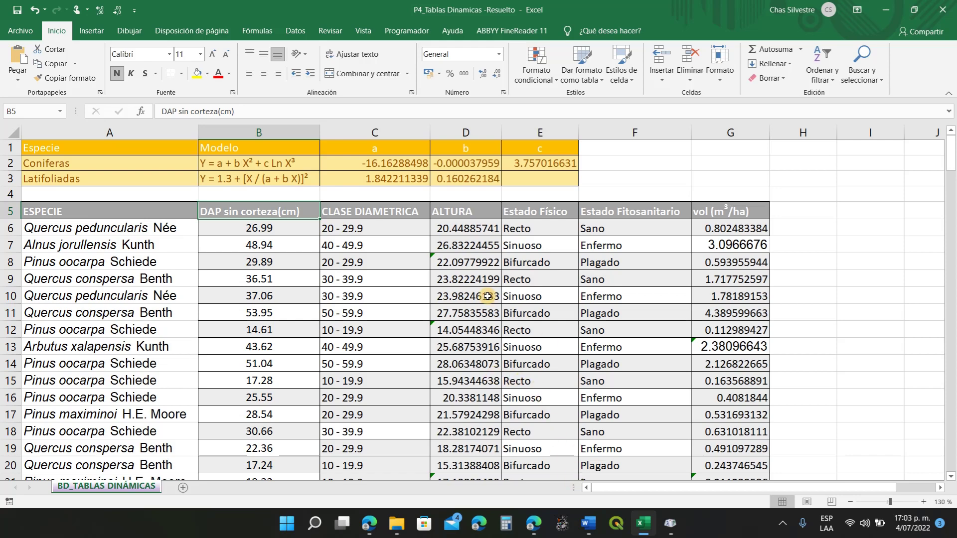
Read exercise A on species frequency in the Word document, and examine the ESPECIE column back in the Excel workbook
{"action": "left_click", "coordinate": [421, 334]}
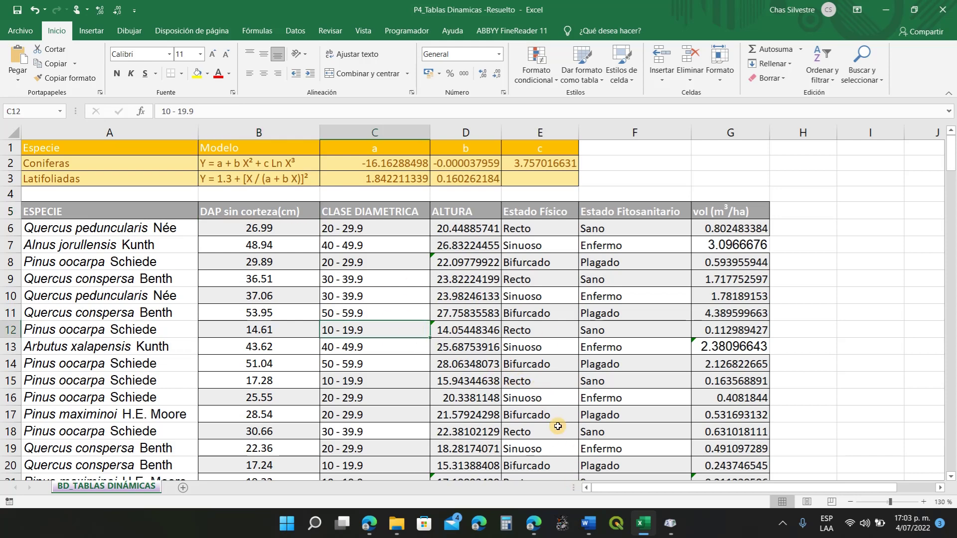
{"action": "left_click", "coordinate": [587, 523]}
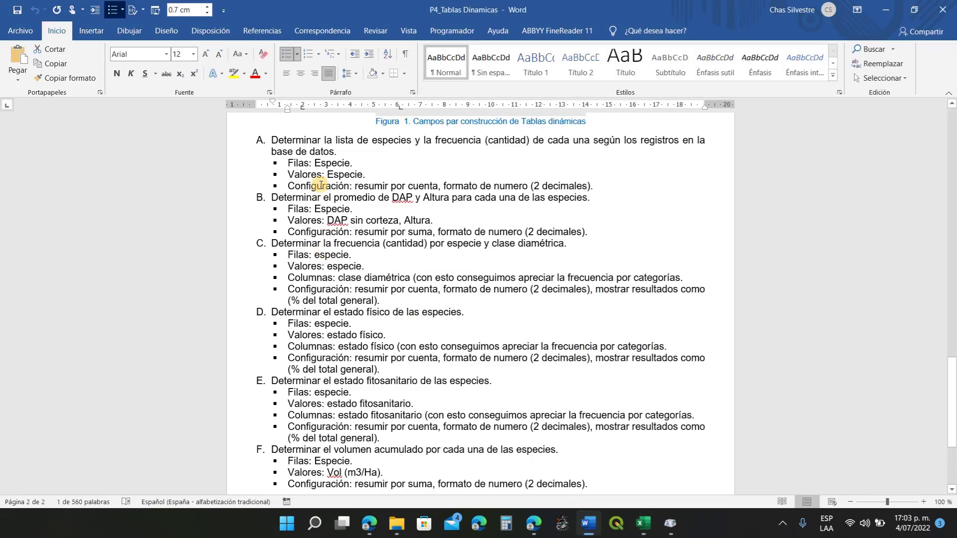
{"action": "left_click", "coordinate": [296, 140]}
{"action": "left_click_drag", "start_coordinate": [271, 140], "coordinate": [527, 140]}
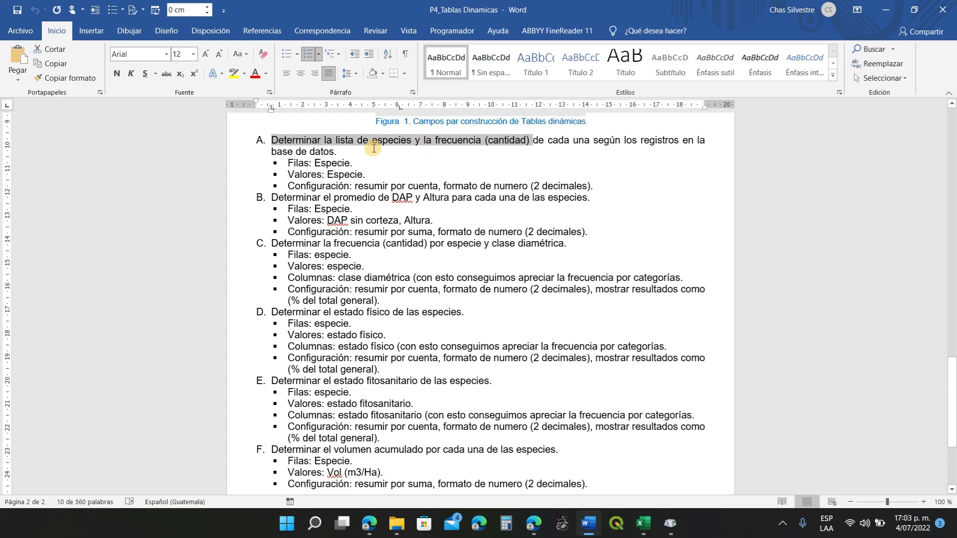
{"action": "left_click", "coordinate": [642, 527]}
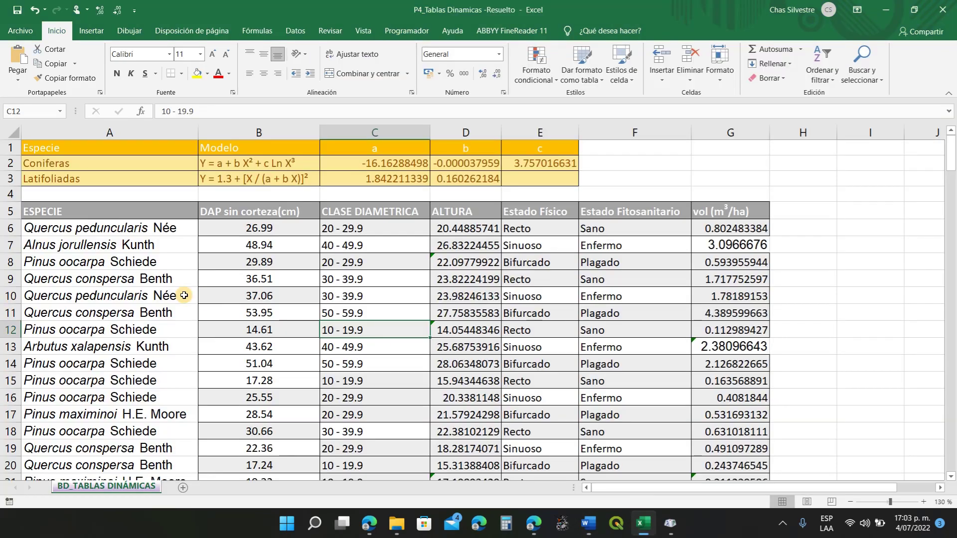
{"action": "left_click", "coordinate": [124, 279]}
{"action": "left_click", "coordinate": [115, 227]}
{"action": "left_click", "coordinate": [116, 239]}
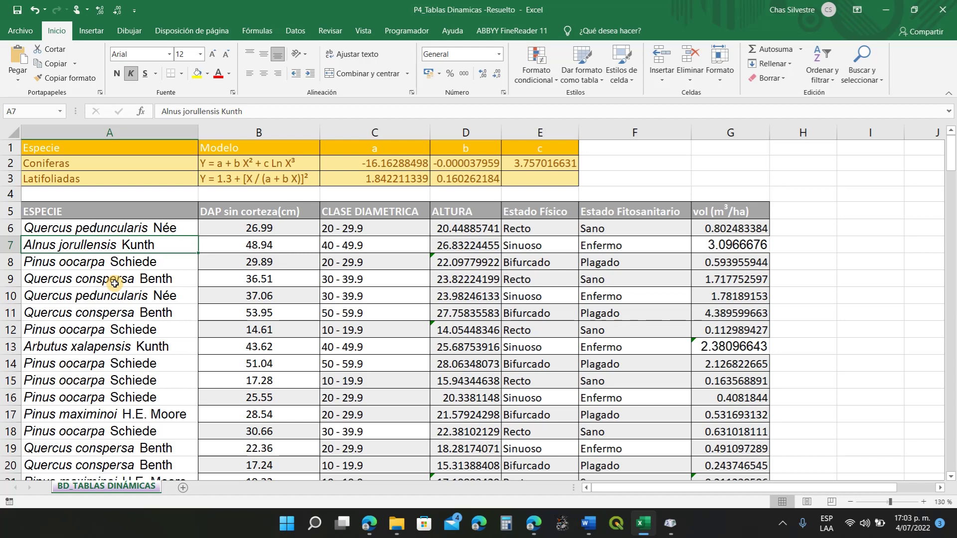
{"action": "left_click", "coordinate": [87, 214]}
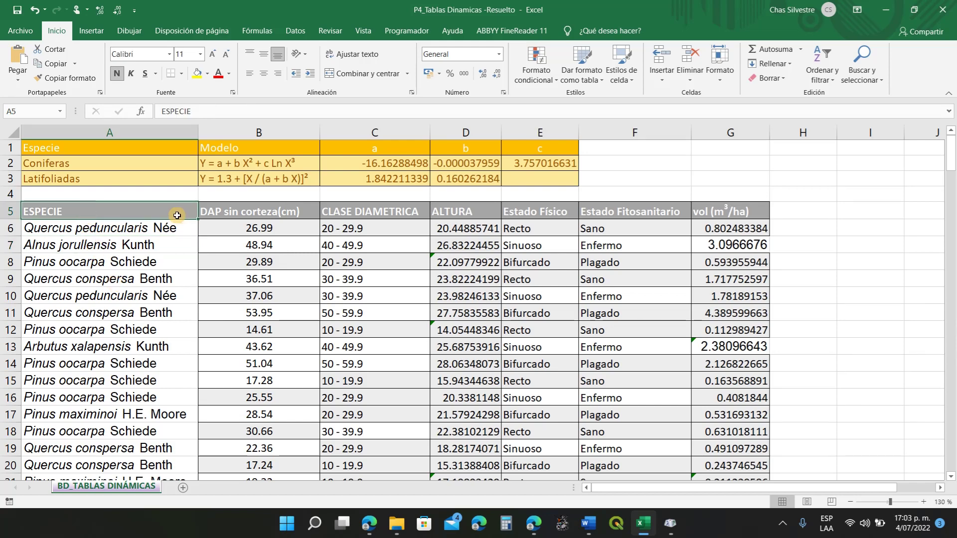
Insert a pivot table on a new worksheet from the range A5:G175 of the BD_TABLAS DINÁMICAS sheet
{"action": "left_click", "coordinate": [93, 31]}
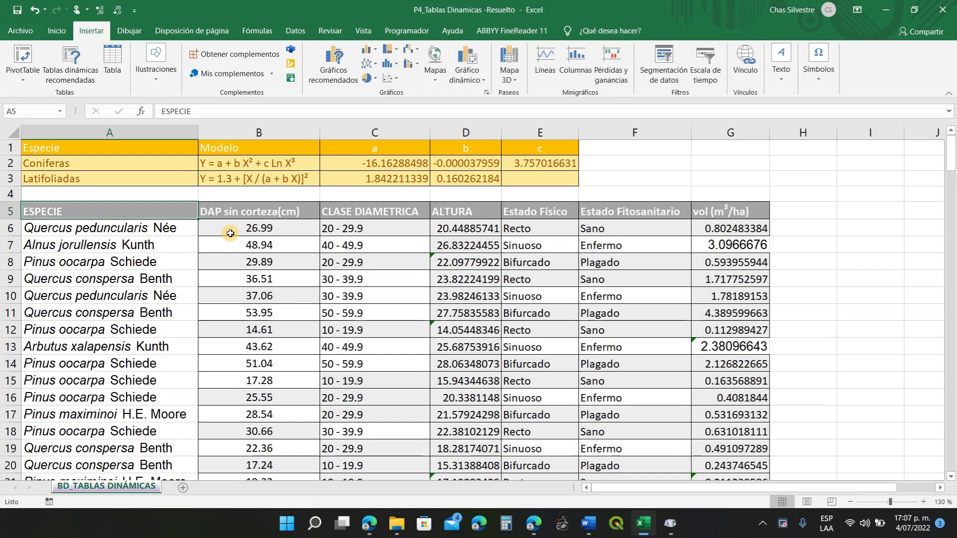
{"action": "left_click", "coordinate": [230, 234]}
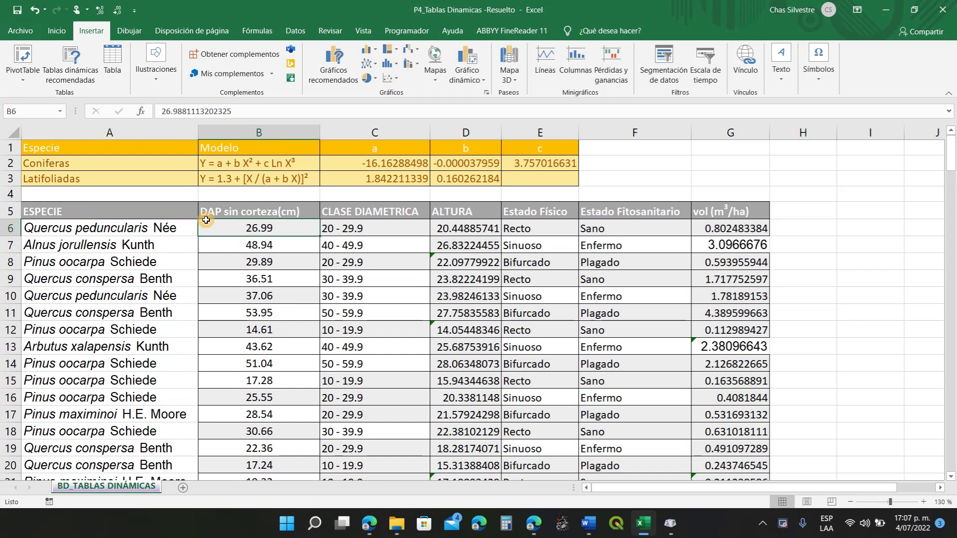
{"action": "left_click", "coordinate": [149, 211]}
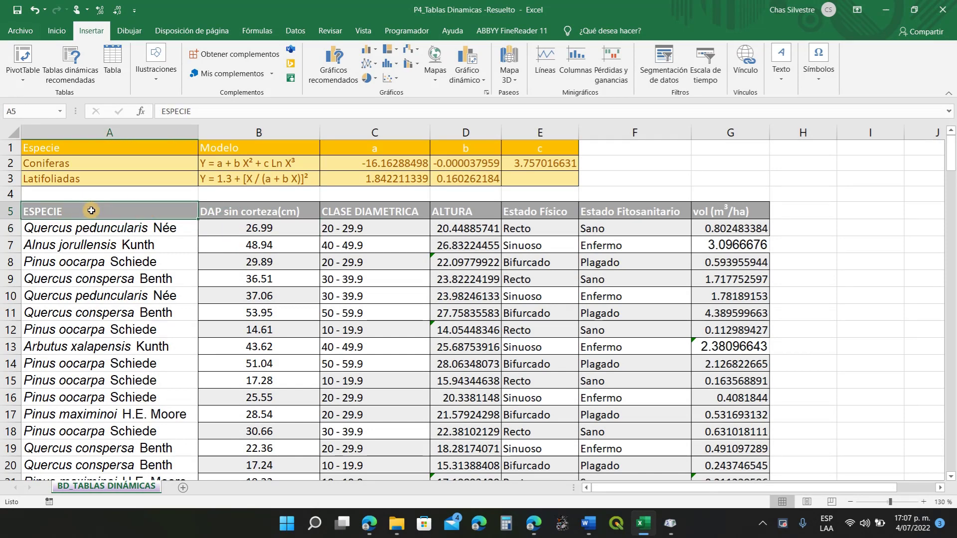
{"action": "left_click", "coordinate": [23, 55]}
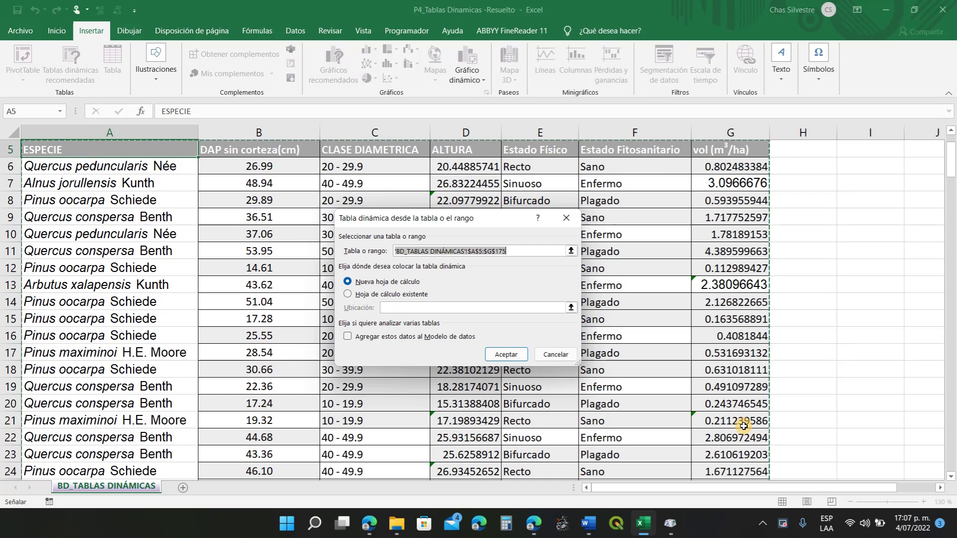
{"action": "left_click", "coordinate": [570, 250]}
{"action": "left_click_drag", "start_coordinate": [48, 146], "coordinate": [731, 151]}
{"action": "key", "text": "ctrl+shift+Down"}
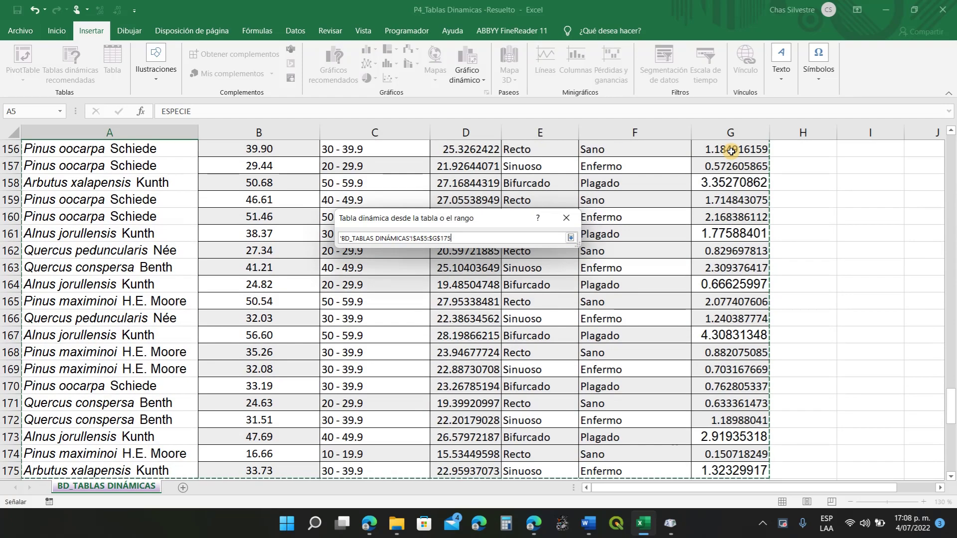
{"action": "left_click", "coordinate": [570, 239]}
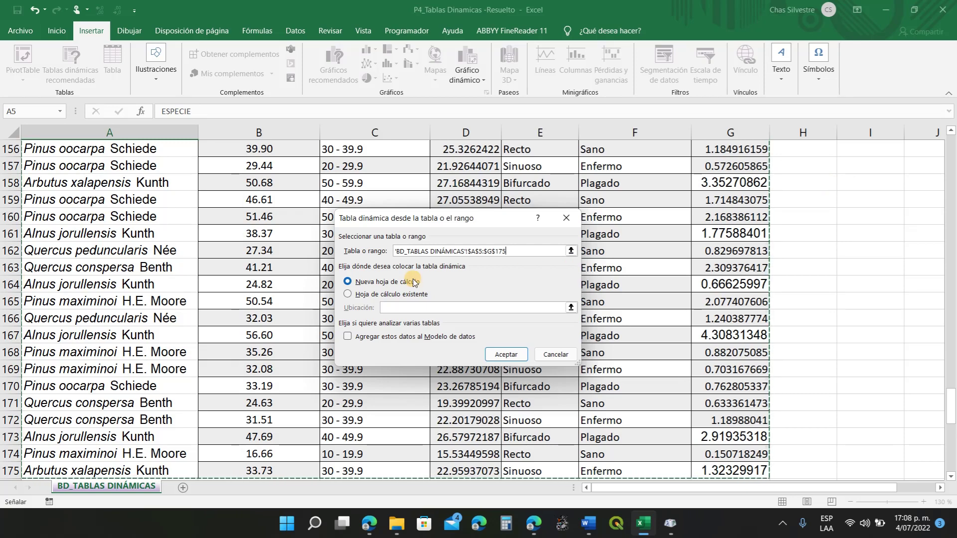
{"action": "left_click", "coordinate": [387, 283]}
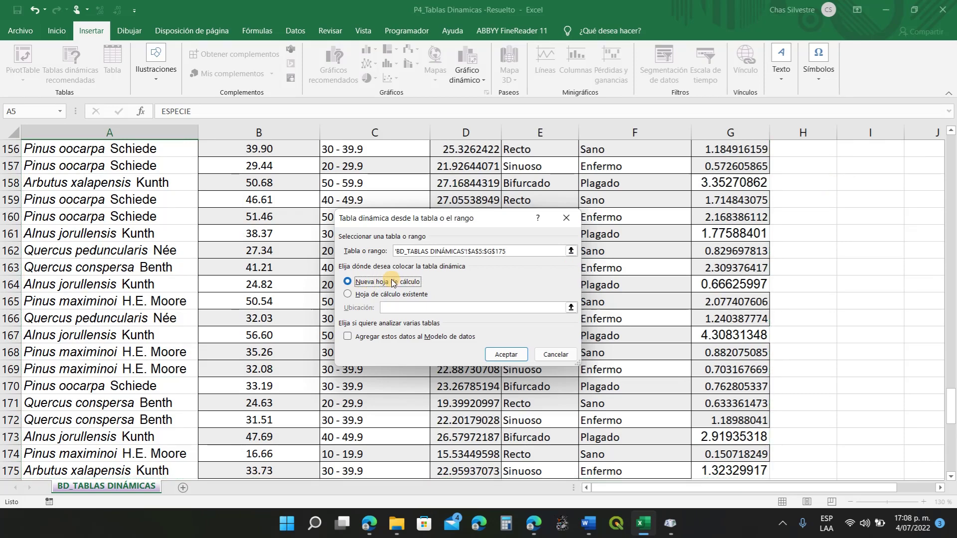
{"action": "left_click", "coordinate": [506, 355]}
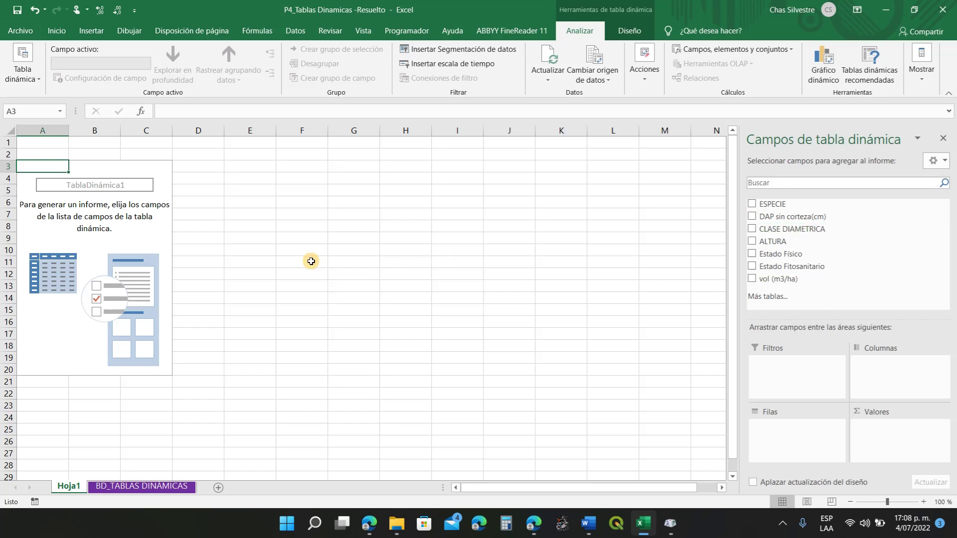
Deselect the empty pivot table and select it again to bring back its field list
{"action": "left_click", "coordinate": [302, 239]}
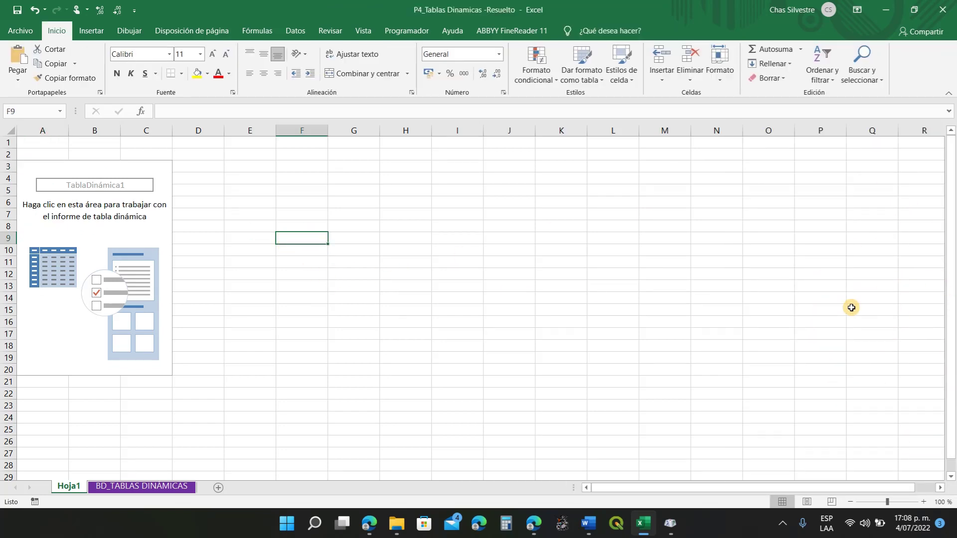
{"action": "left_click", "coordinate": [100, 205]}
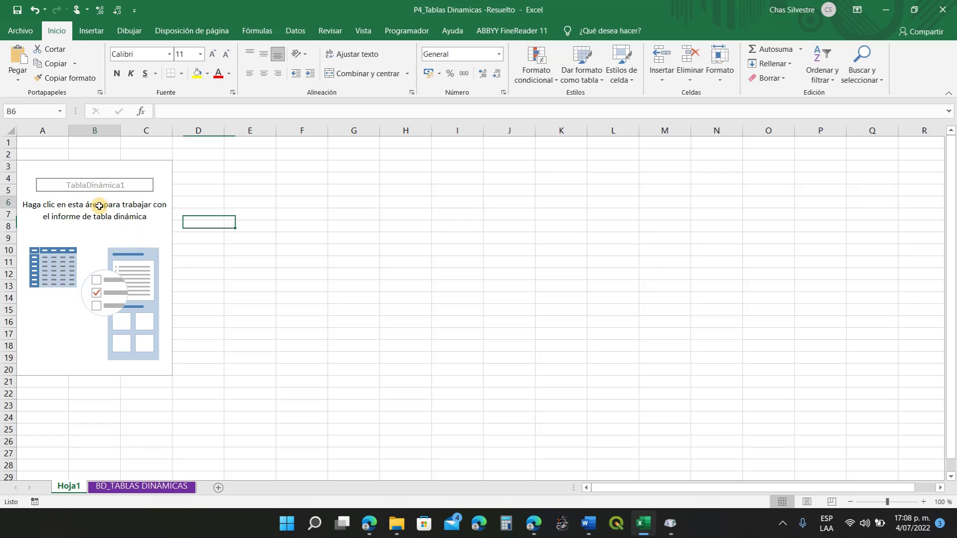
{"action": "left_click", "coordinate": [80, 229]}
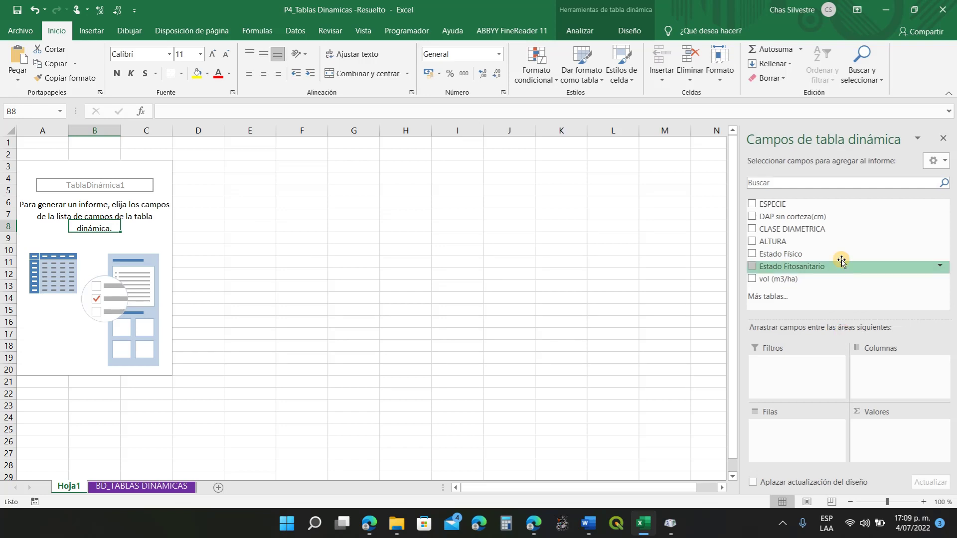
Close the pivot table's field list and show it again
{"action": "left_click", "coordinate": [943, 139]}
{"action": "left_click", "coordinate": [249, 255]}
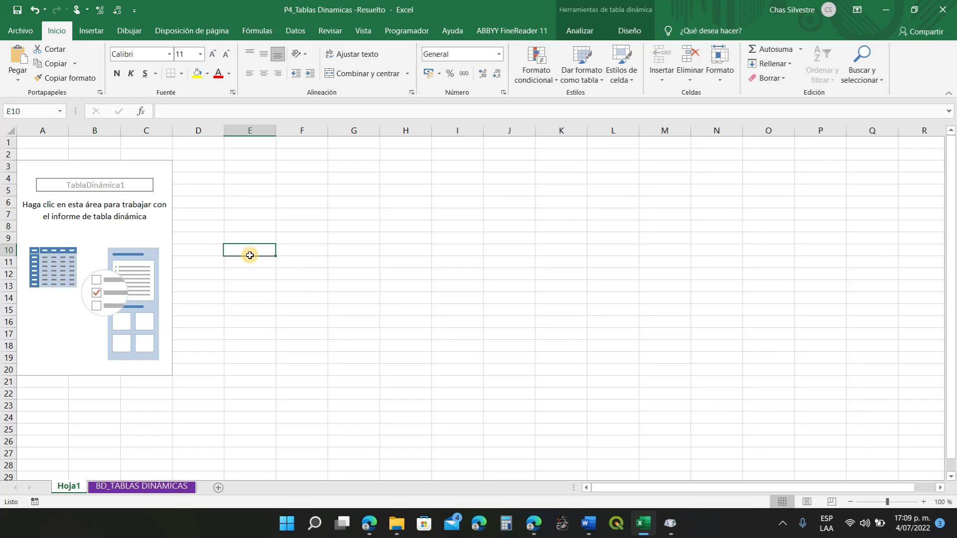
{"action": "left_click", "coordinate": [148, 231]}
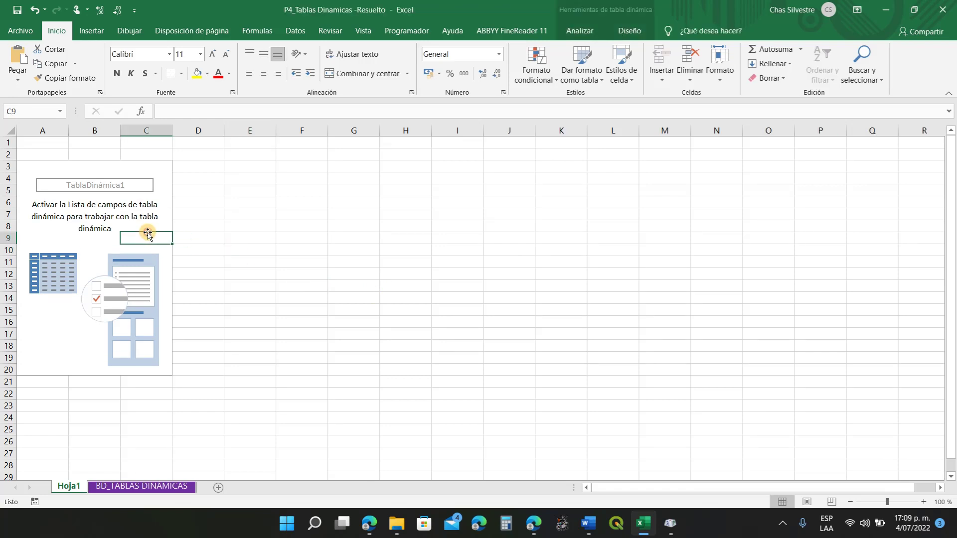
{"action": "left_click", "coordinate": [93, 227]}
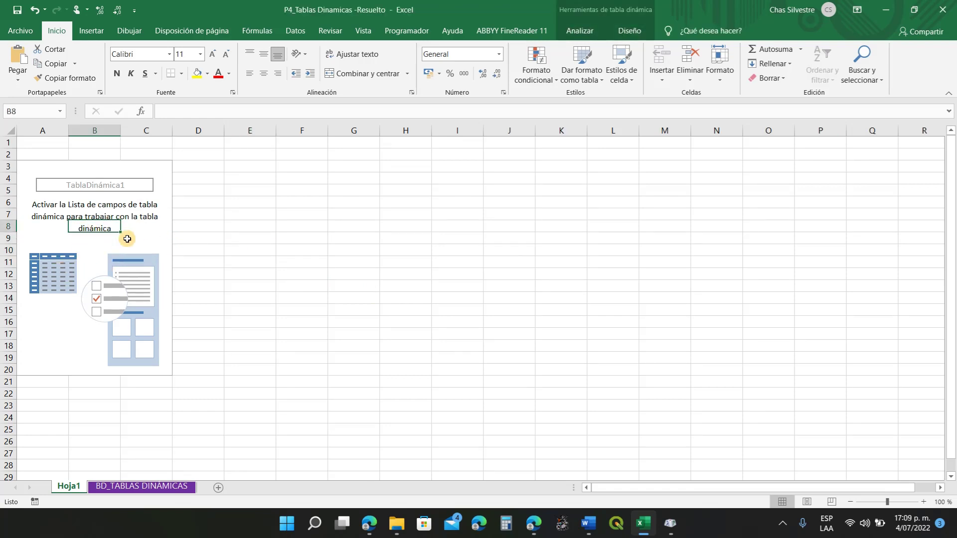
{"action": "left_click", "coordinate": [82, 238]}
{"action": "left_click", "coordinate": [97, 275]}
{"action": "left_click", "coordinate": [123, 261]}
{"action": "left_click", "coordinate": [90, 241]}
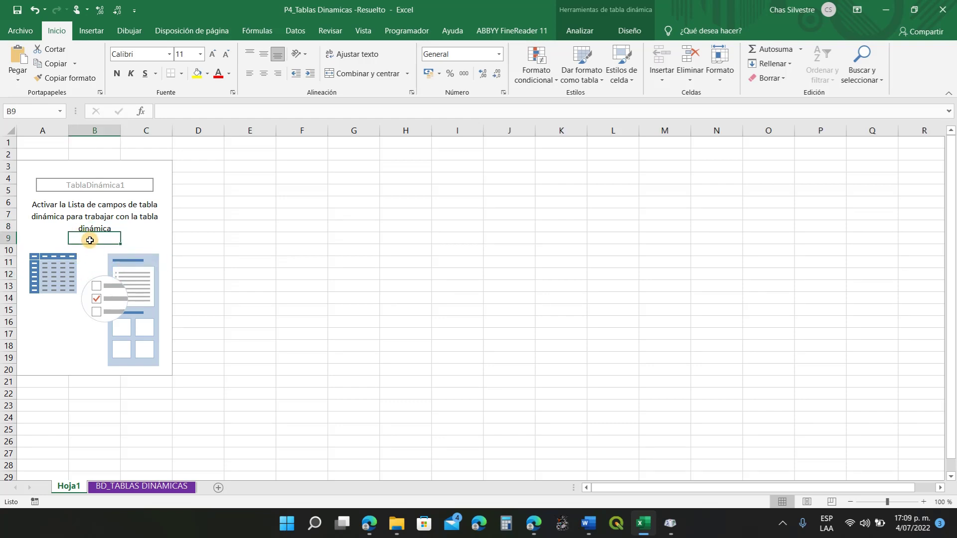
{"action": "right_click", "coordinate": [94, 240]}
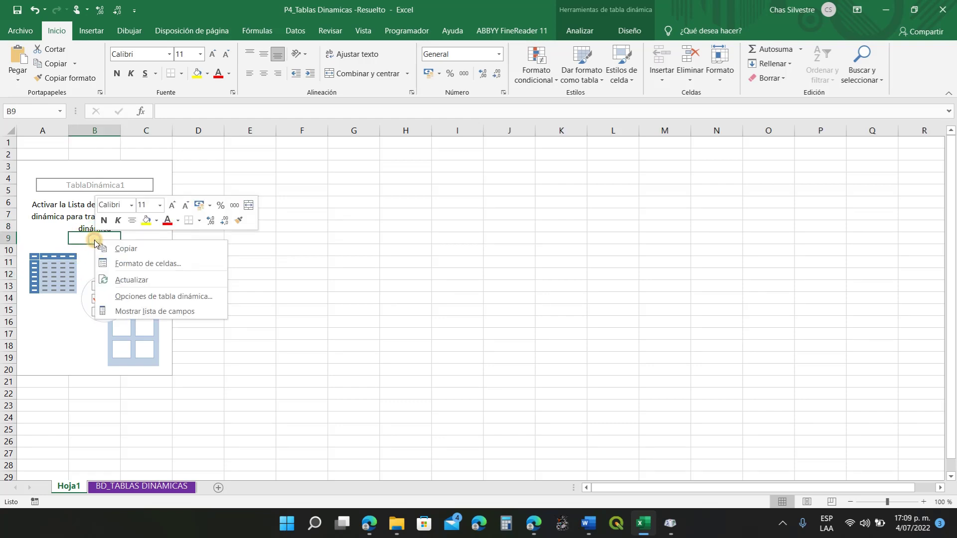
{"action": "left_click", "coordinate": [153, 312]}
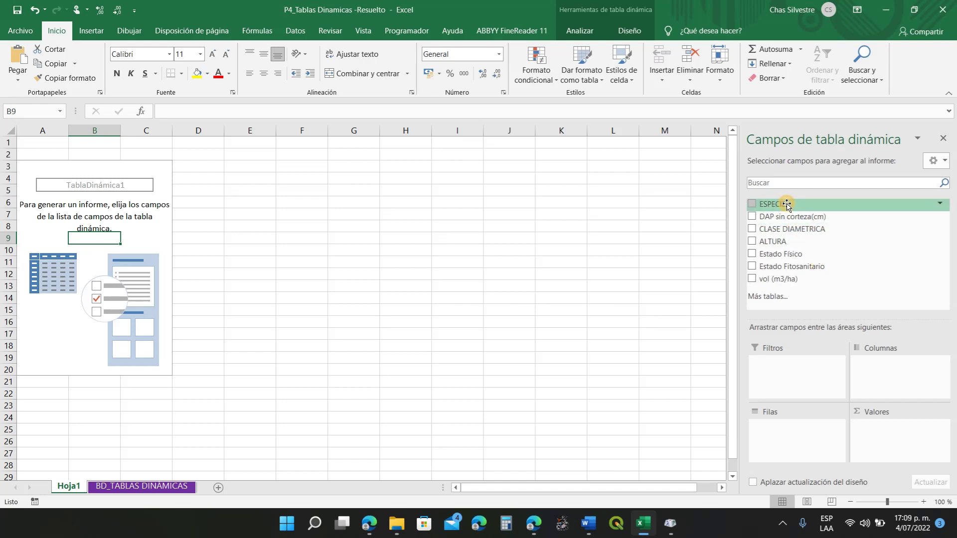
Add the ESPECIE field to the pivot table's rows, try it as columns, and return it to the rows
{"action": "left_click_drag", "start_coordinate": [786, 205], "coordinate": [790, 441]}
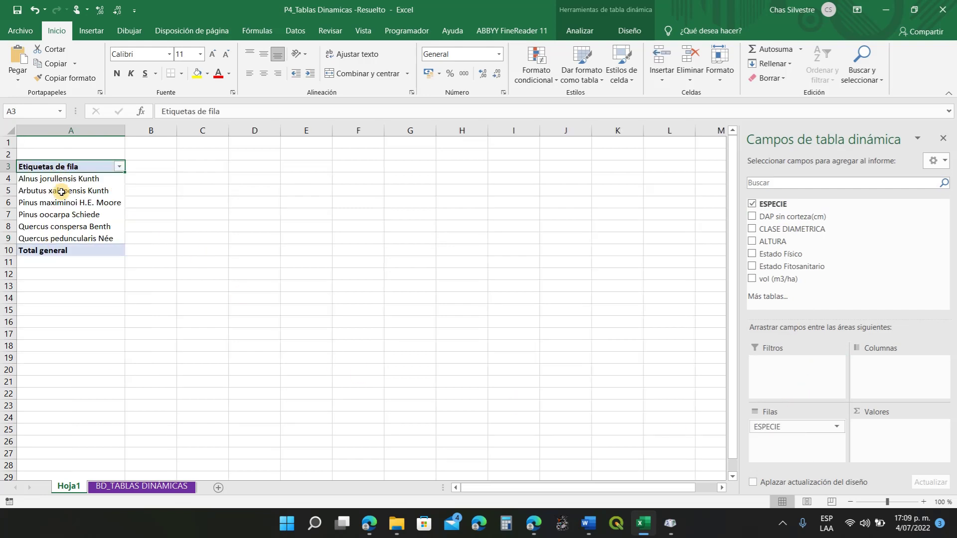
{"action": "left_click_drag", "start_coordinate": [775, 427], "coordinate": [870, 363]}
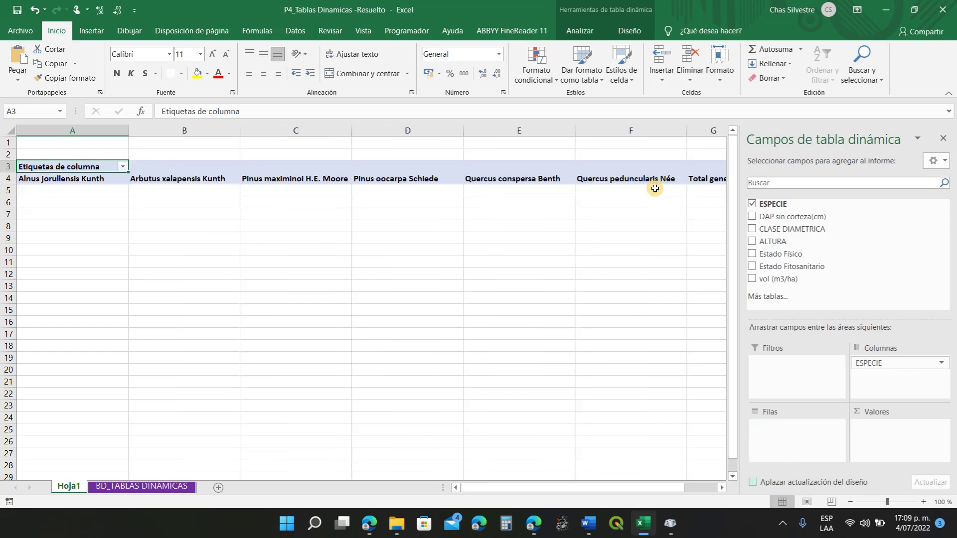
{"action": "left_click_drag", "start_coordinate": [906, 364], "coordinate": [786, 450]}
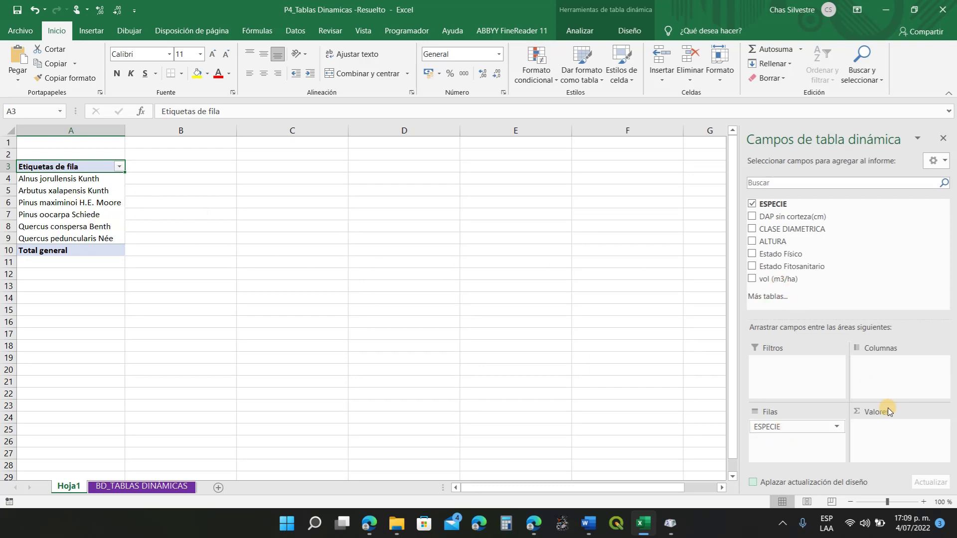
Check the species listed in the rows and add ESPECIE to the values as a count
{"action": "left_click", "coordinate": [67, 177]}
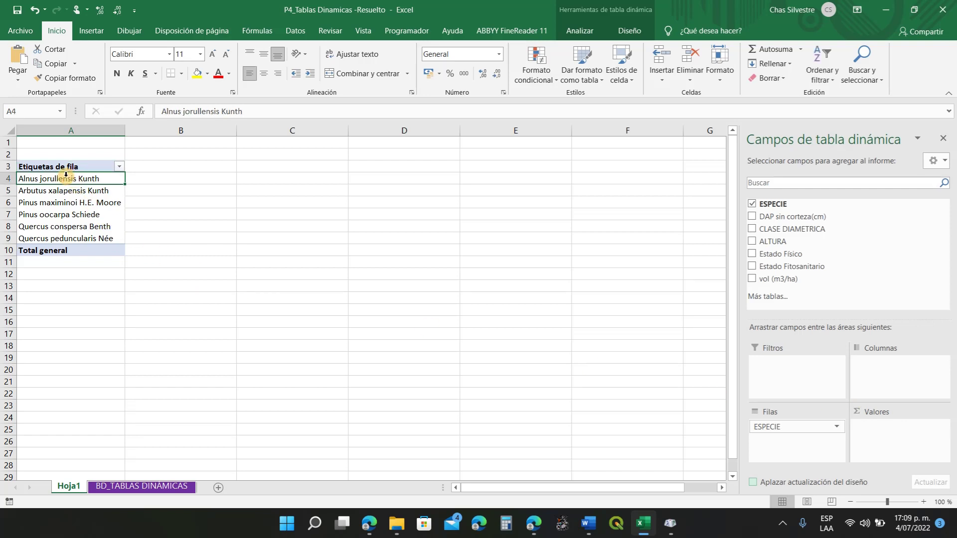
{"action": "left_click_drag", "start_coordinate": [69, 177], "coordinate": [66, 237]}
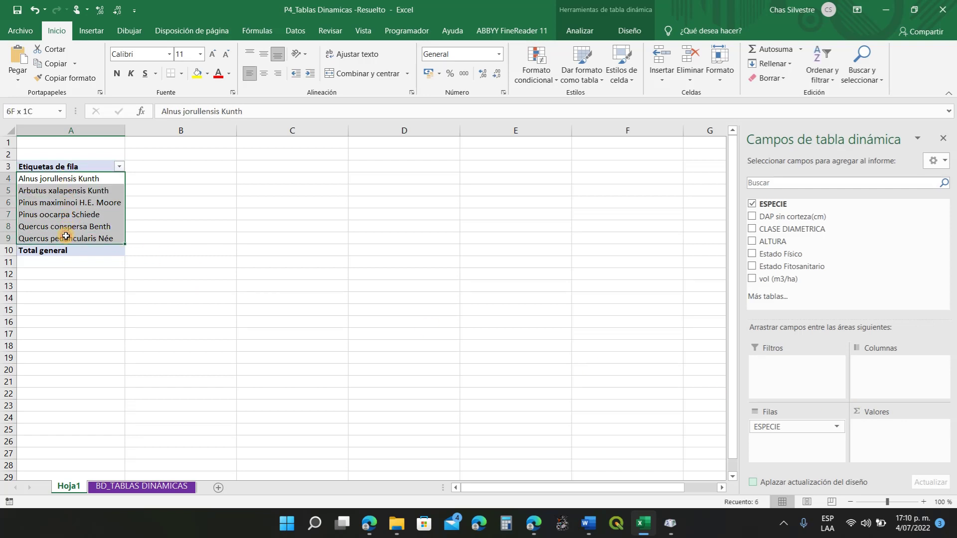
{"action": "left_click", "coordinate": [87, 202]}
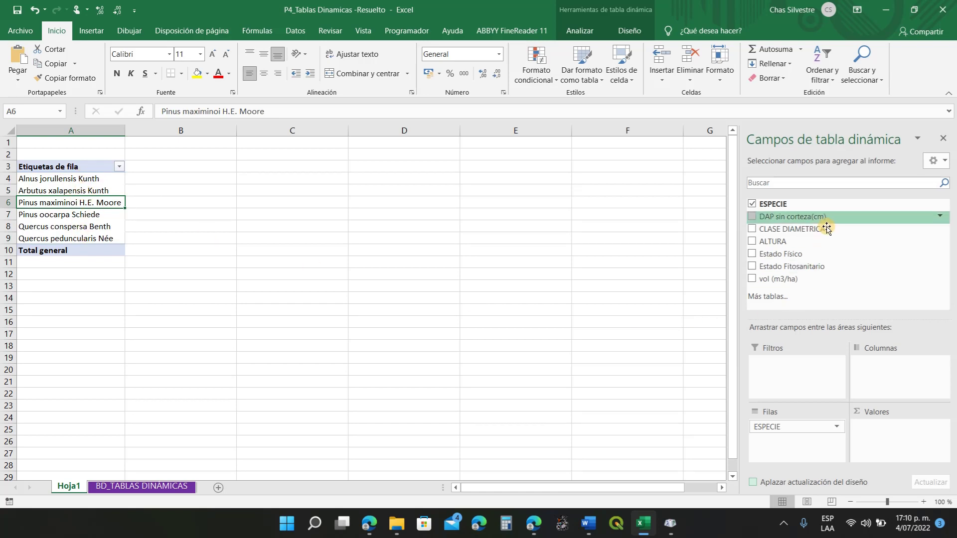
{"action": "left_click_drag", "start_coordinate": [785, 204], "coordinate": [889, 435]}
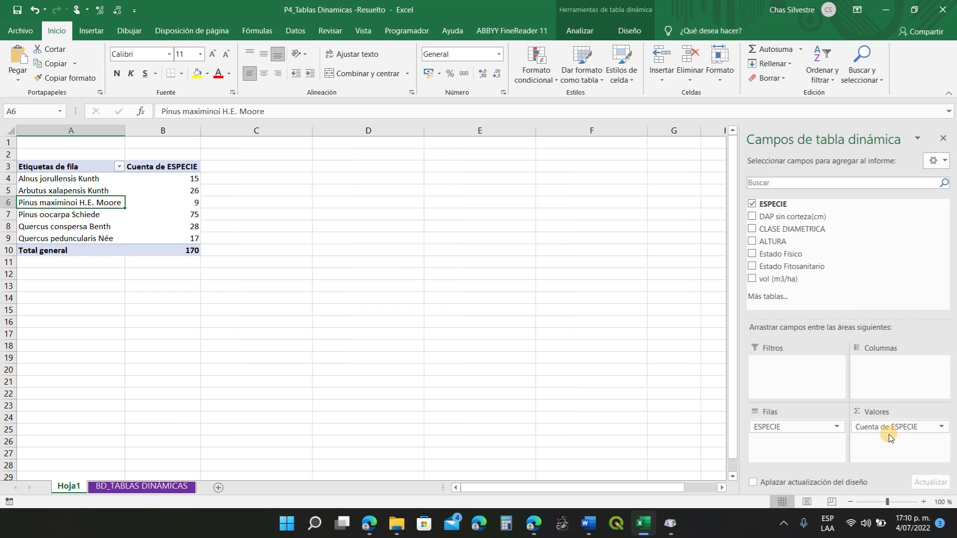
Examine the count of each species in the pivot table and view the options of the Cuenta de ESPECIE value field
{"action": "left_click", "coordinate": [66, 179]}
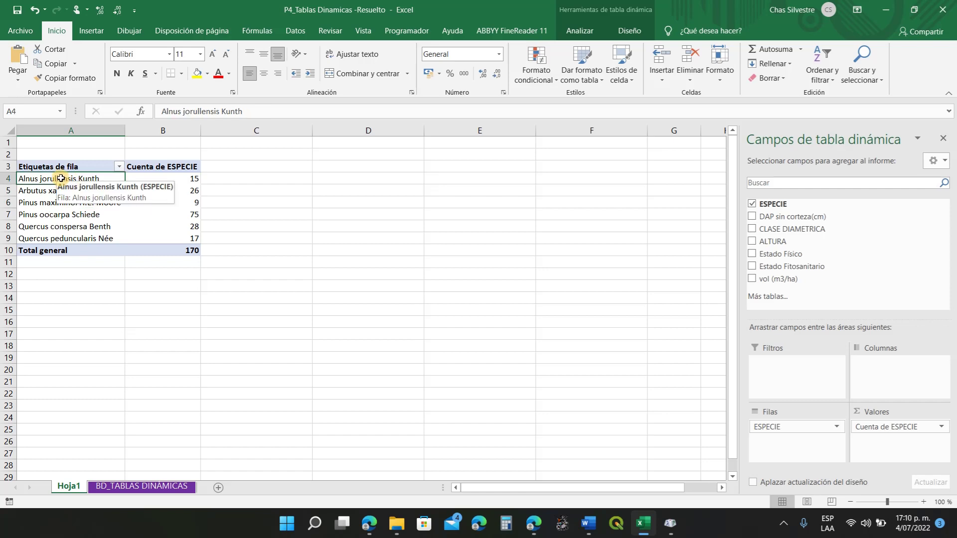
{"action": "left_click_drag", "start_coordinate": [62, 178], "coordinate": [60, 234]}
{"action": "left_click", "coordinate": [59, 181]}
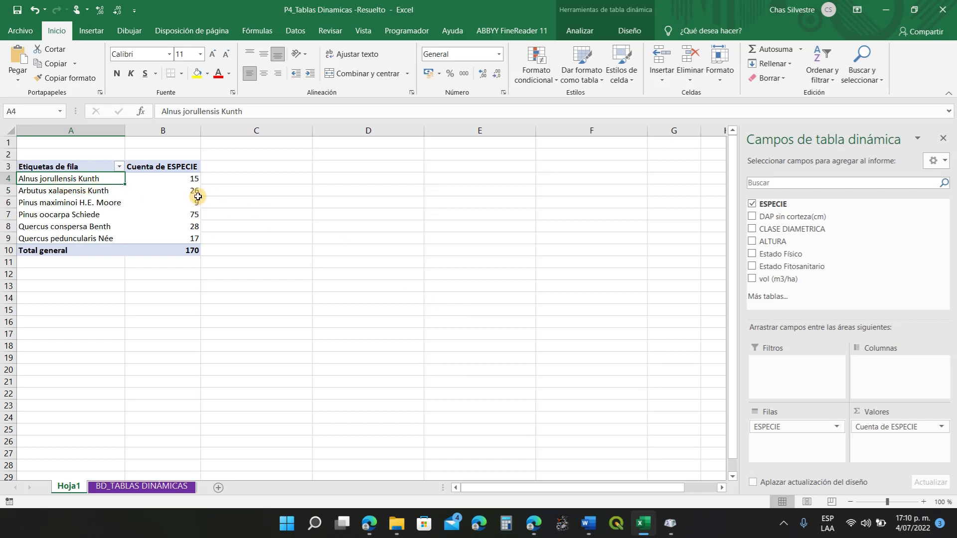
{"action": "left_click", "coordinate": [166, 179]}
{"action": "left_click", "coordinate": [75, 179]}
{"action": "left_click", "coordinate": [165, 178]}
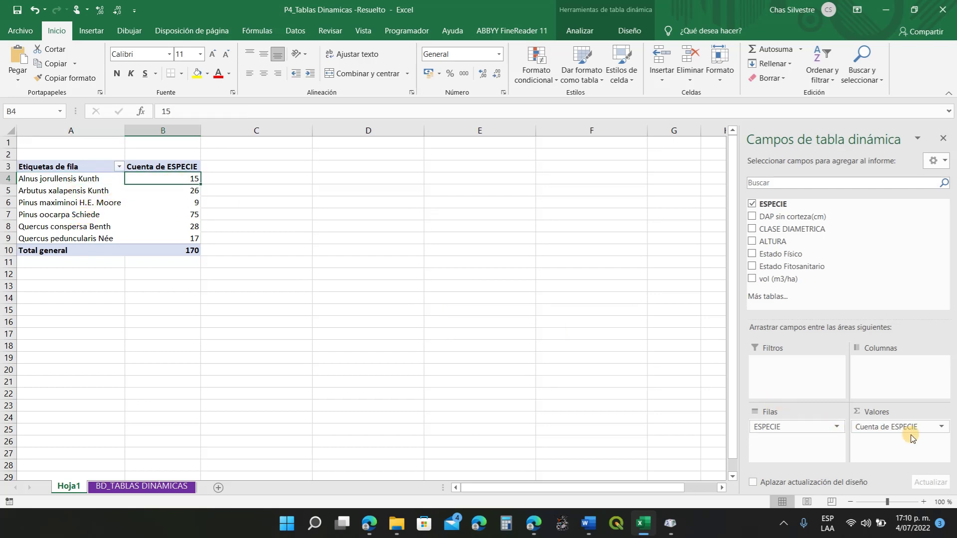
{"action": "left_click", "coordinate": [941, 430]}
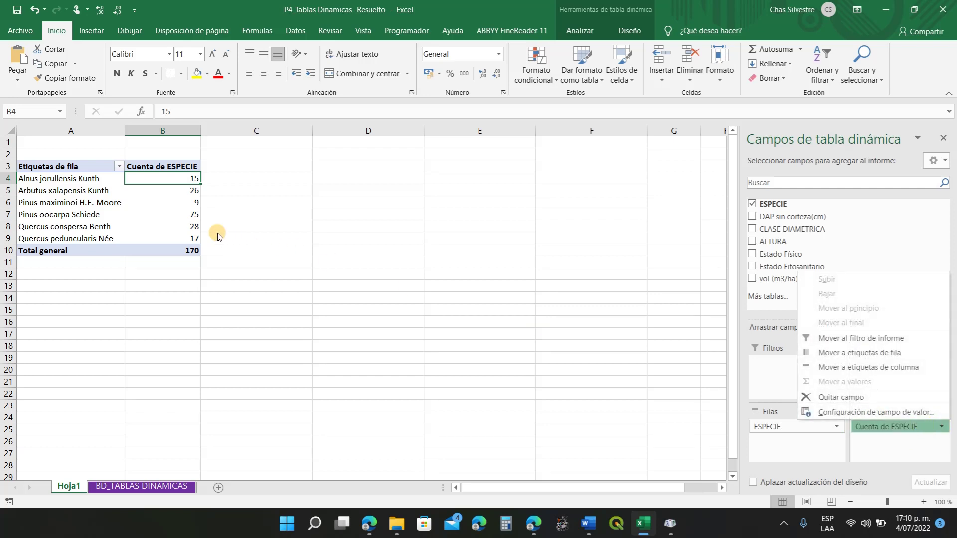
{"action": "left_click", "coordinate": [160, 183]}
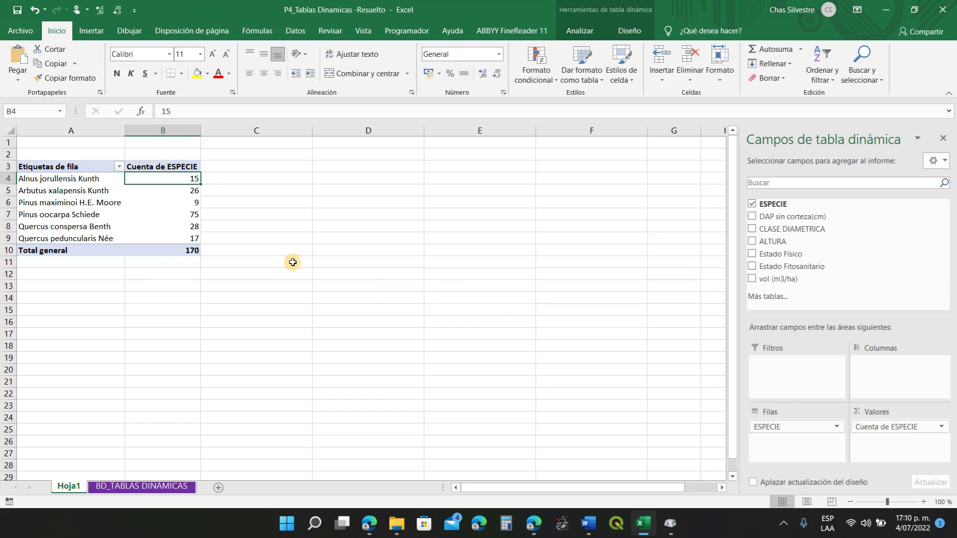
Examine the count of each species and the grand total in the pivot table
{"action": "left_click", "coordinate": [189, 214]}
{"action": "left_click", "coordinate": [177, 240]}
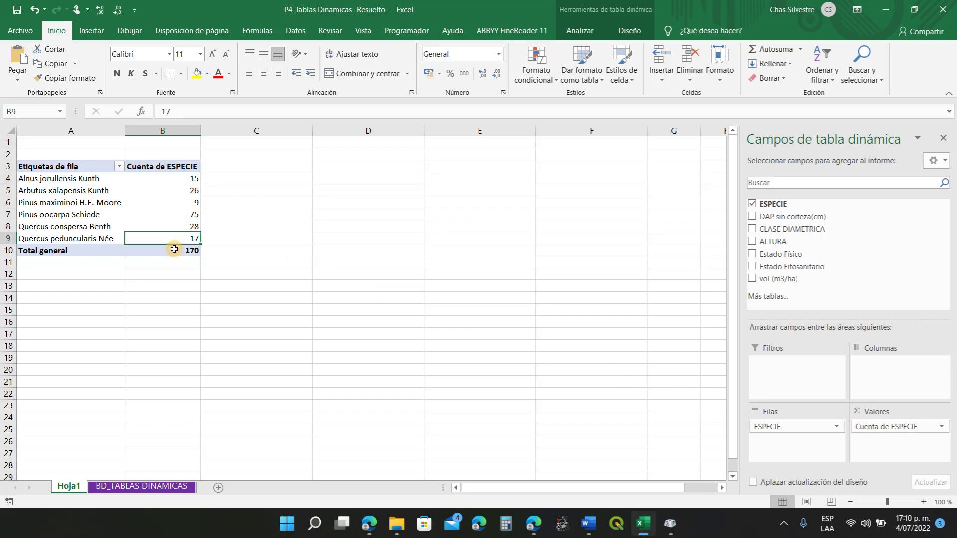
{"action": "left_click", "coordinate": [175, 250]}
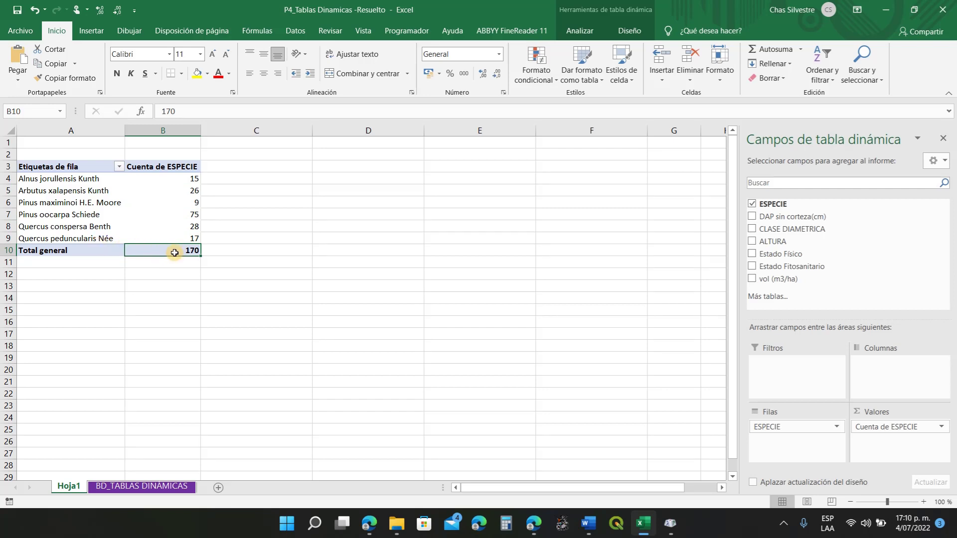
{"action": "left_click_drag", "start_coordinate": [179, 177], "coordinate": [176, 236]}
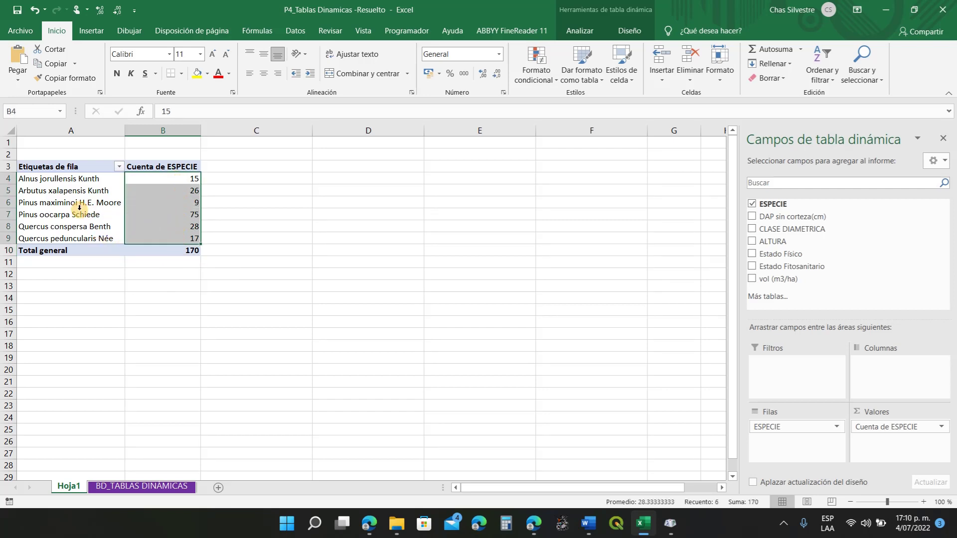
{"action": "left_click", "coordinate": [77, 208]}
{"action": "left_click", "coordinate": [72, 184]}
{"action": "left_click", "coordinate": [149, 180]}
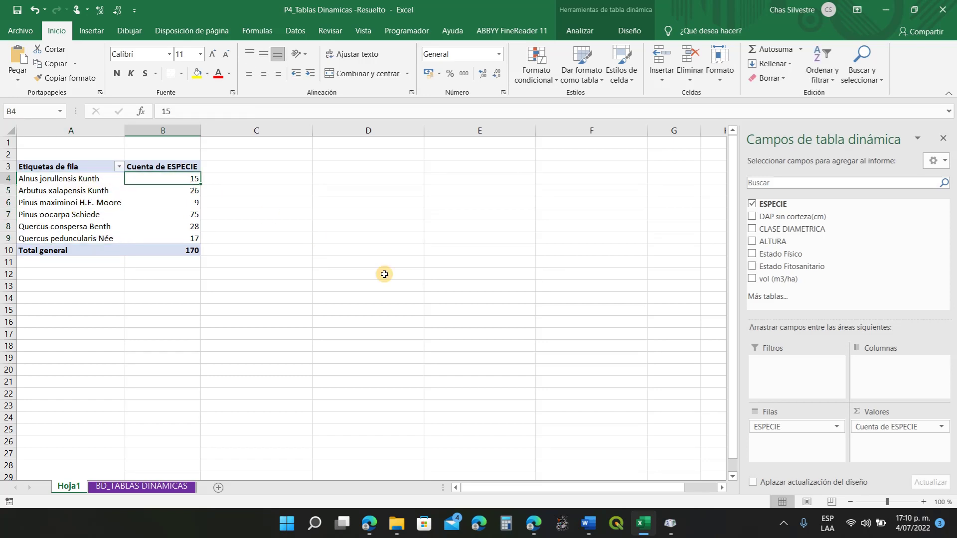
Count the species records in the ESPECIE column of the BD_TABLAS DINÁMICAS sheet and compare them with the pivot table's grand total
{"action": "left_click", "coordinate": [149, 486]}
{"action": "left_click", "coordinate": [115, 270]}
{"action": "scroll", "coordinate": [115, 269], "scroll_direction": "up", "scroll_amount": 20}
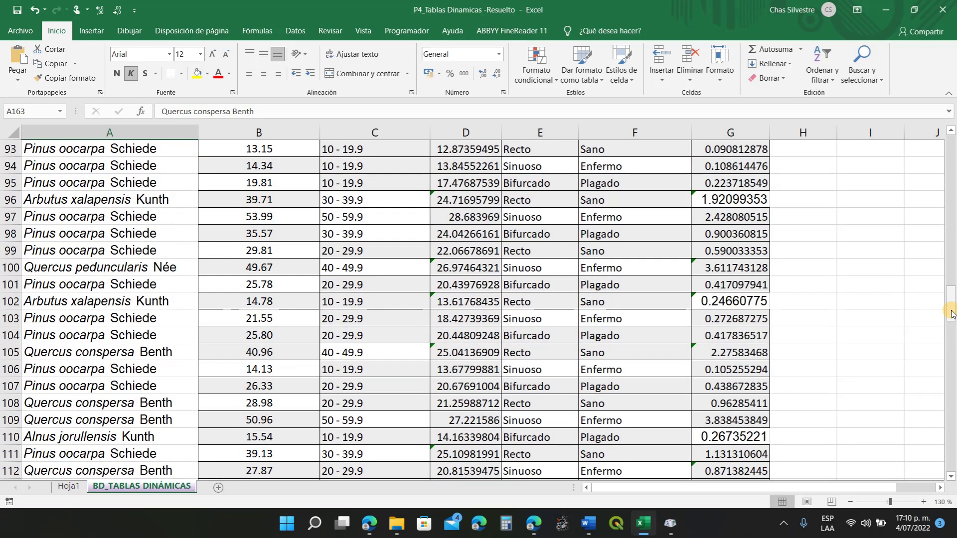
{"action": "scroll", "coordinate": [922, 305], "scroll_direction": "up", "scroll_amount": 20}
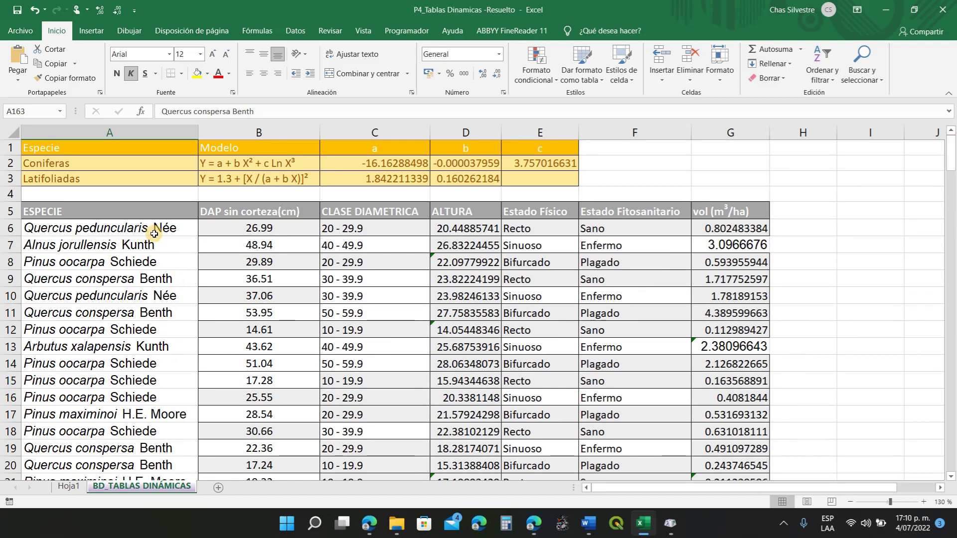
{"action": "left_click", "coordinate": [155, 227]}
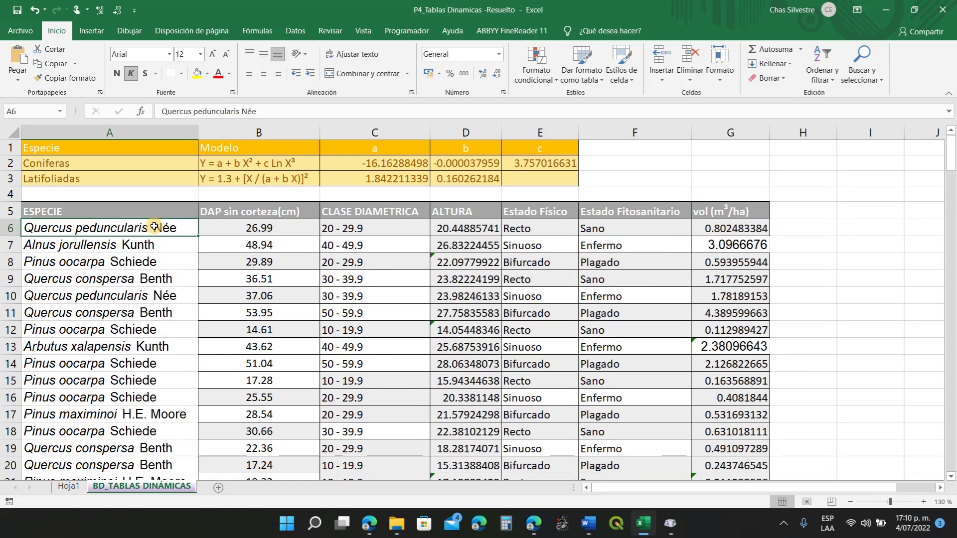
{"action": "key", "text": "ctrl+shift+Down"}
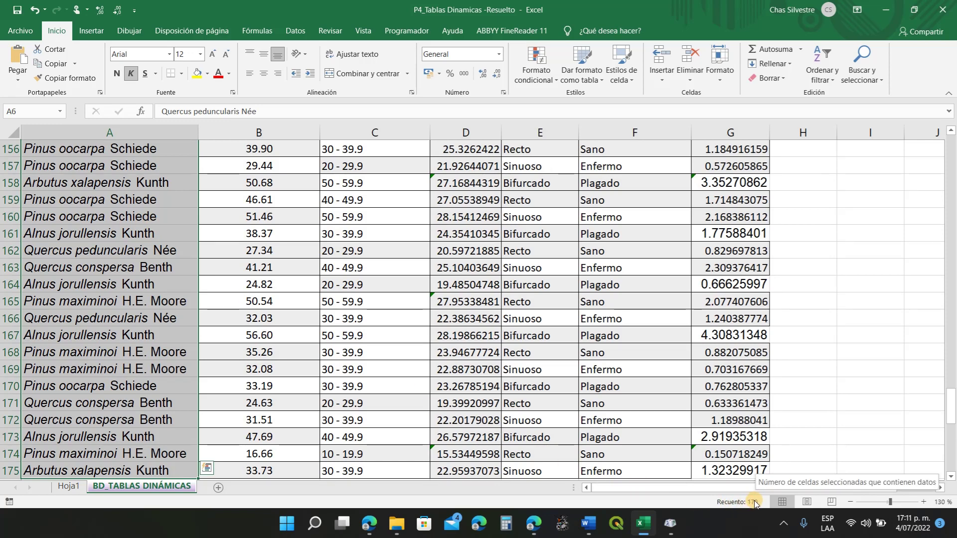
{"action": "left_click", "coordinate": [69, 487]}
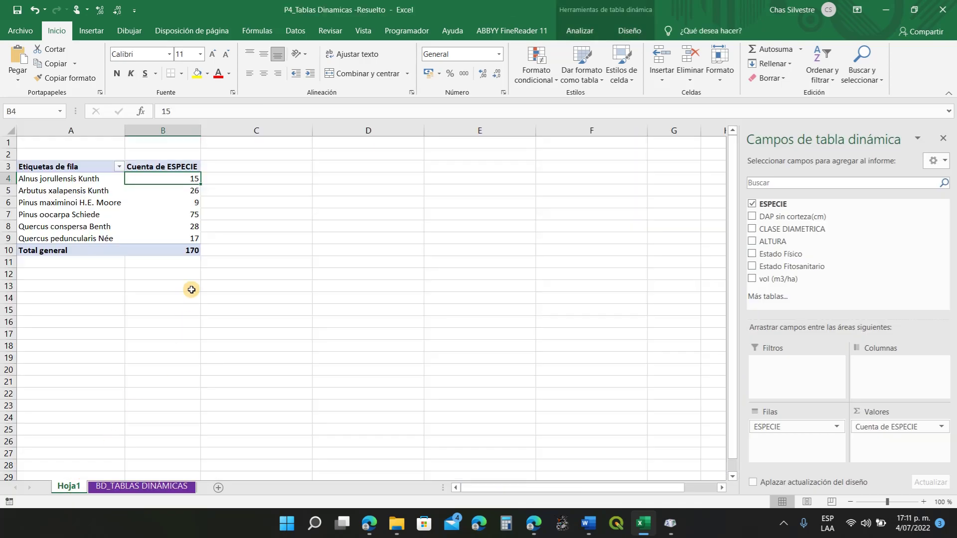
{"action": "left_click", "coordinate": [182, 253]}
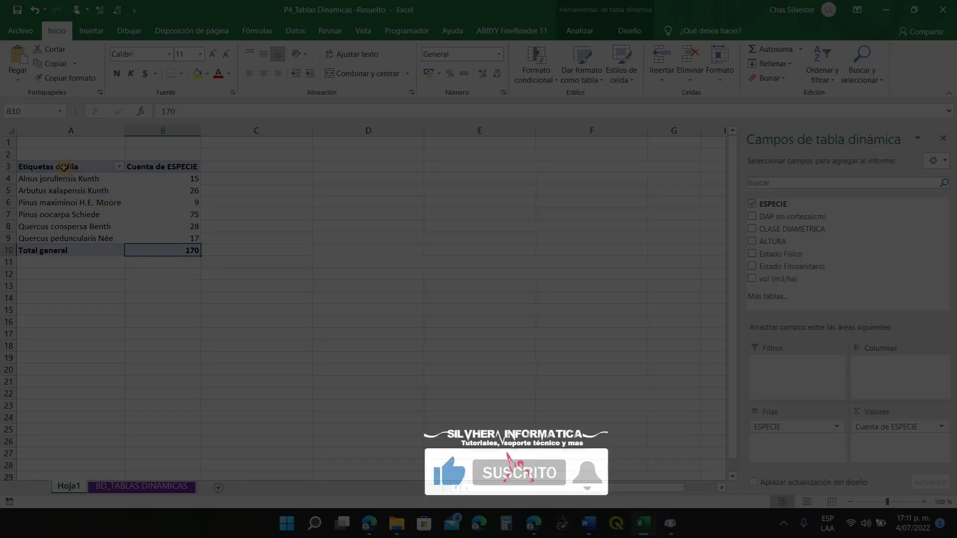
Review the whole species count table on Hoja1, leave it for an empty cell, and return to its row label header
{"action": "left_click_drag", "start_coordinate": [63, 167], "coordinate": [175, 256]}
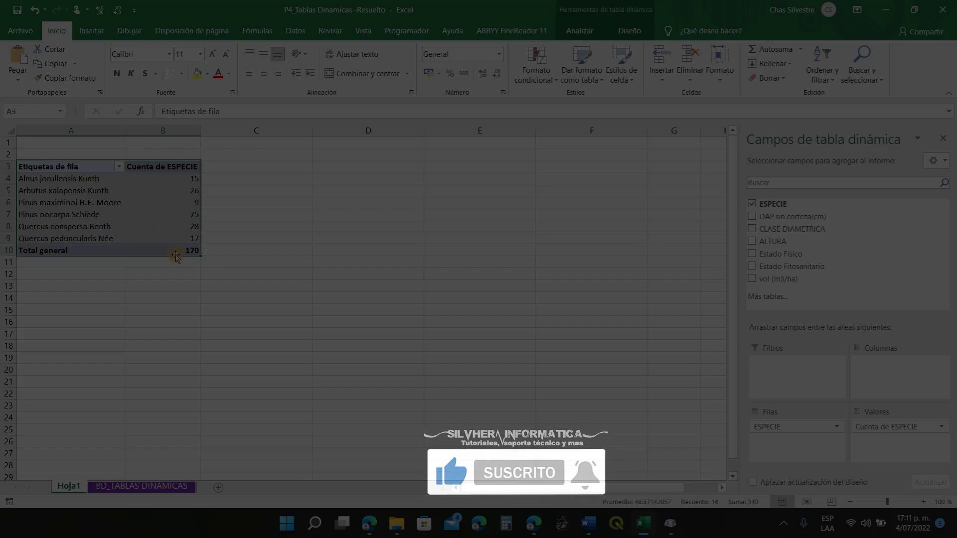
{"action": "left_click", "coordinate": [217, 252]}
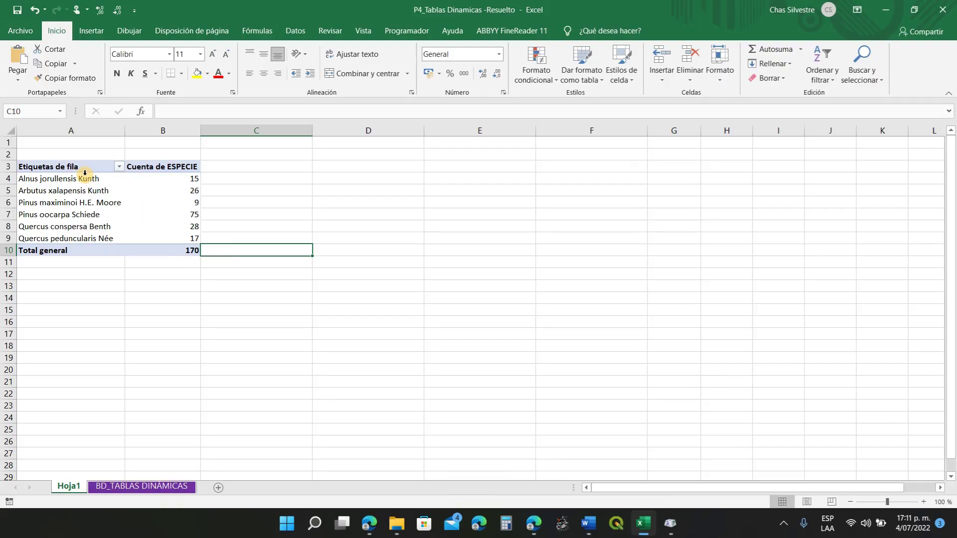
{"action": "left_click", "coordinate": [85, 170]}
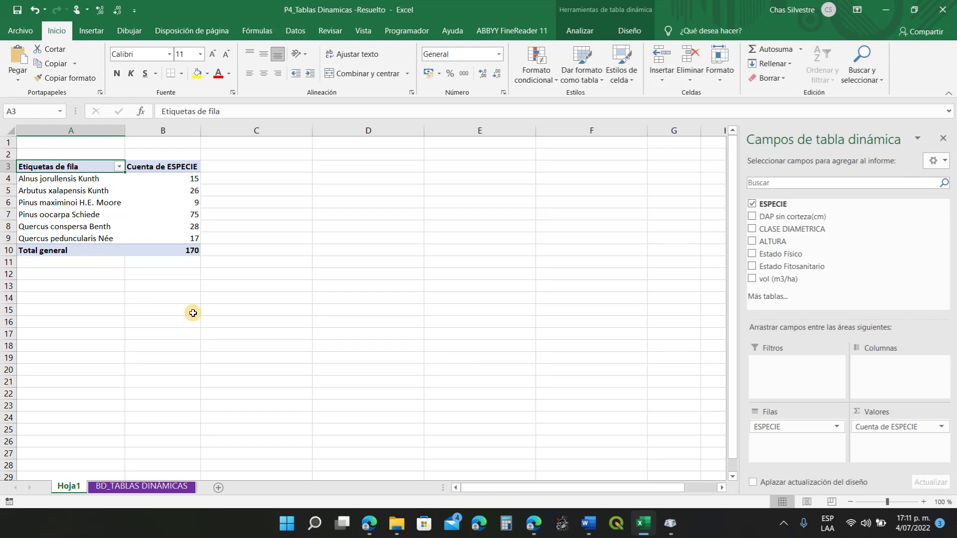
Insert another pivot table on a new worksheet from the BD_TABLAS DINÁMICAS data range $A$5:$G$175
{"action": "left_click", "coordinate": [143, 488]}
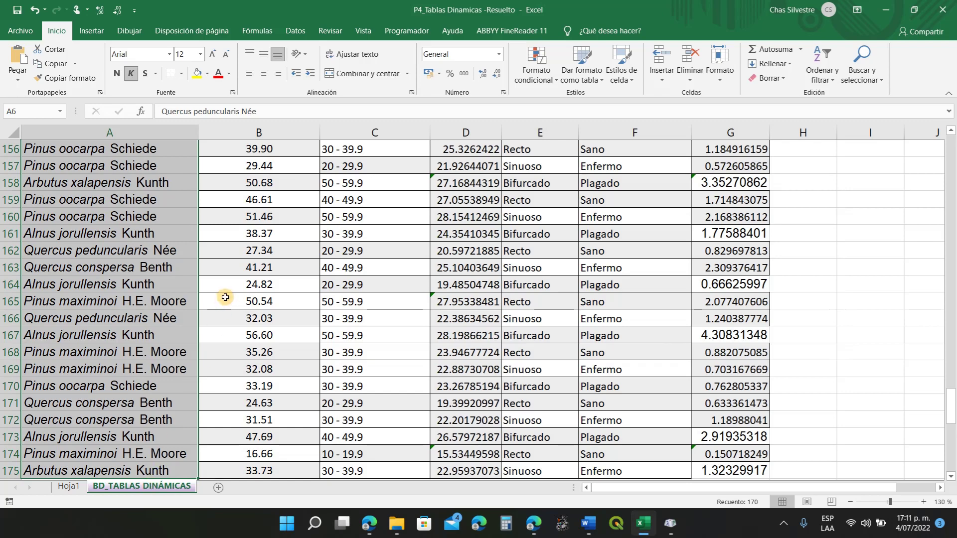
{"action": "scroll", "coordinate": [952, 299], "scroll_direction": "up", "scroll_amount": 11}
{"action": "left_click_drag", "start_coordinate": [951, 352], "coordinate": [856, 167]}
{"action": "left_click", "coordinate": [150, 296]}
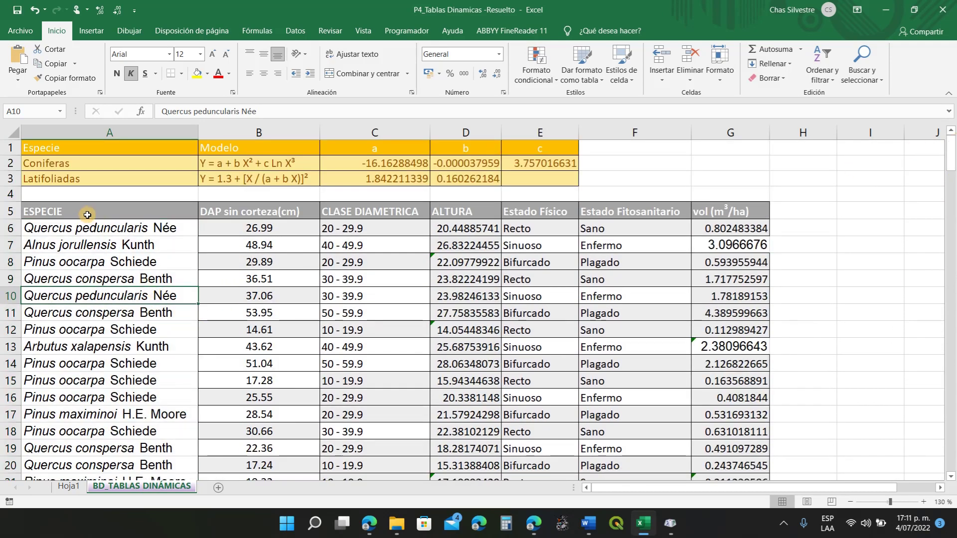
{"action": "left_click", "coordinate": [94, 209]}
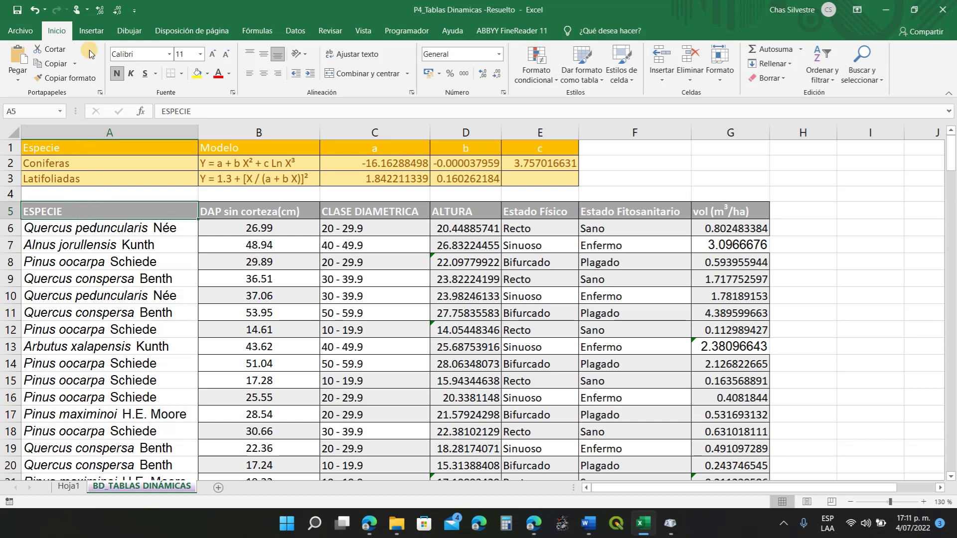
{"action": "left_click", "coordinate": [92, 29]}
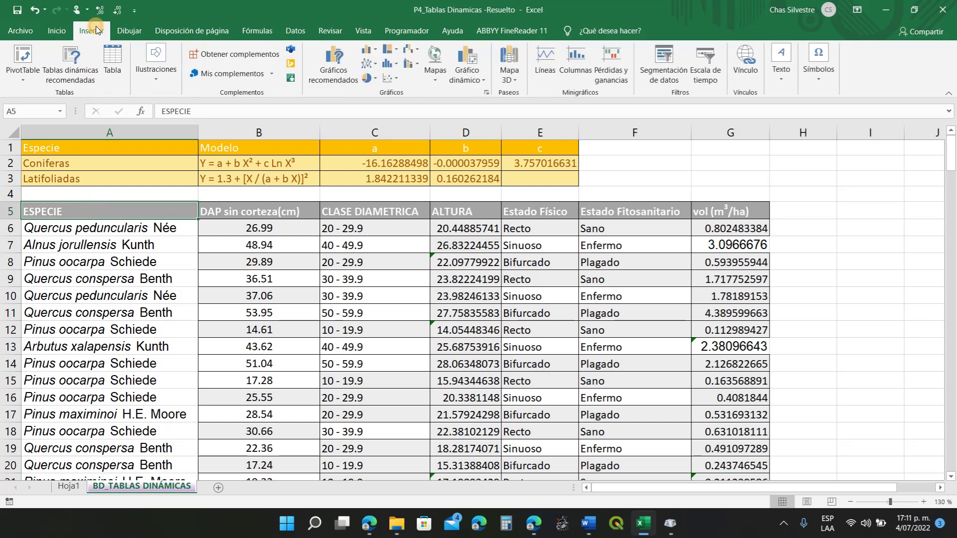
{"action": "left_click", "coordinate": [24, 54]}
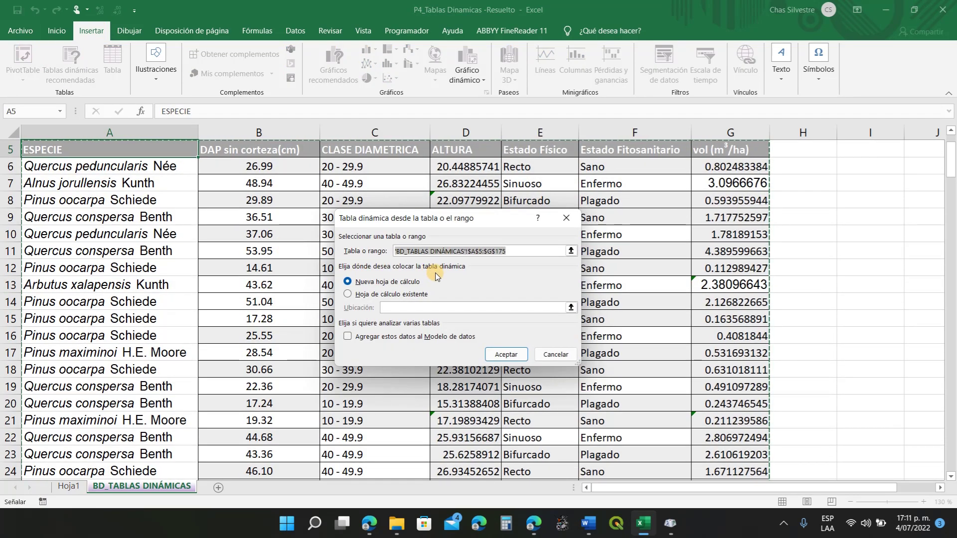
{"action": "left_click", "coordinate": [502, 354]}
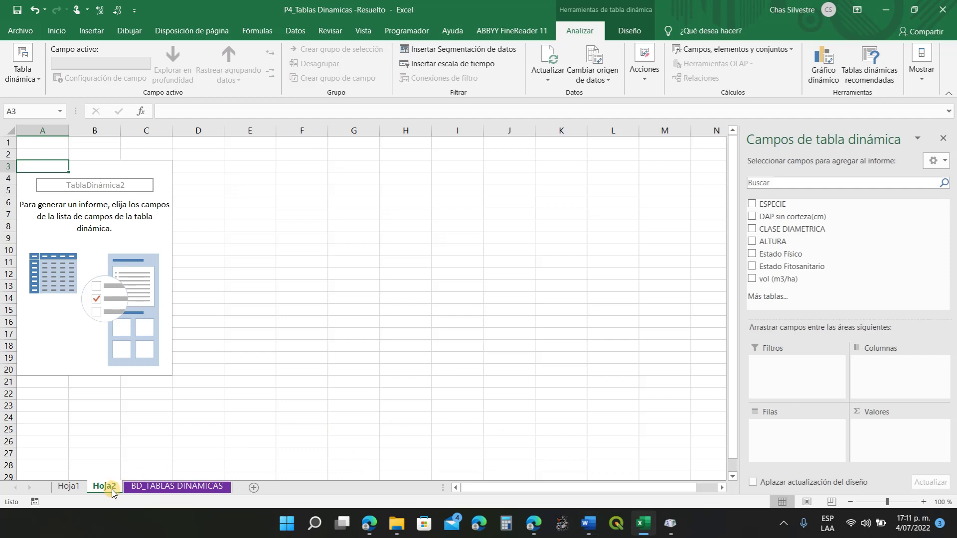
Rename the Hoja1 sheet with the species count table as A
{"action": "left_click", "coordinate": [71, 487]}
{"action": "right_click", "coordinate": [71, 486]}
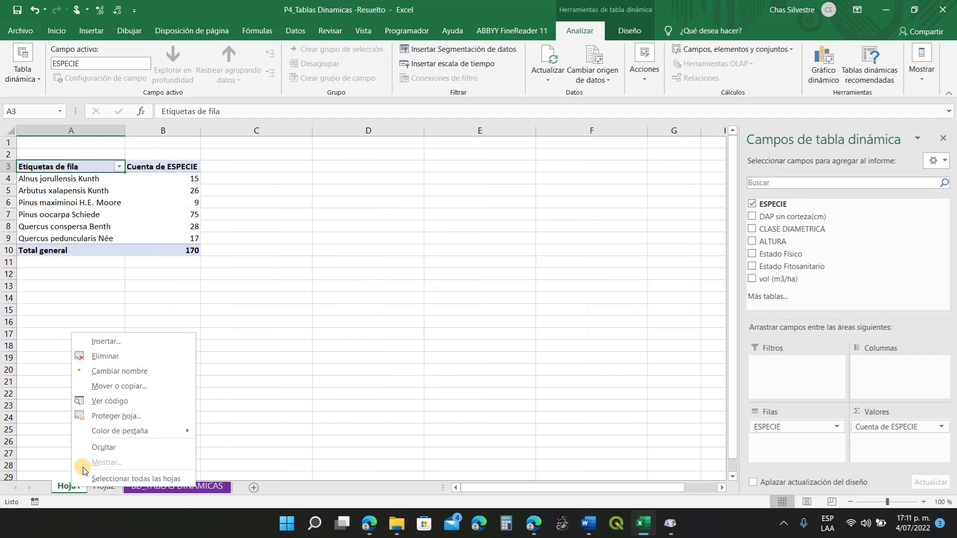
{"action": "left_click", "coordinate": [119, 373]}
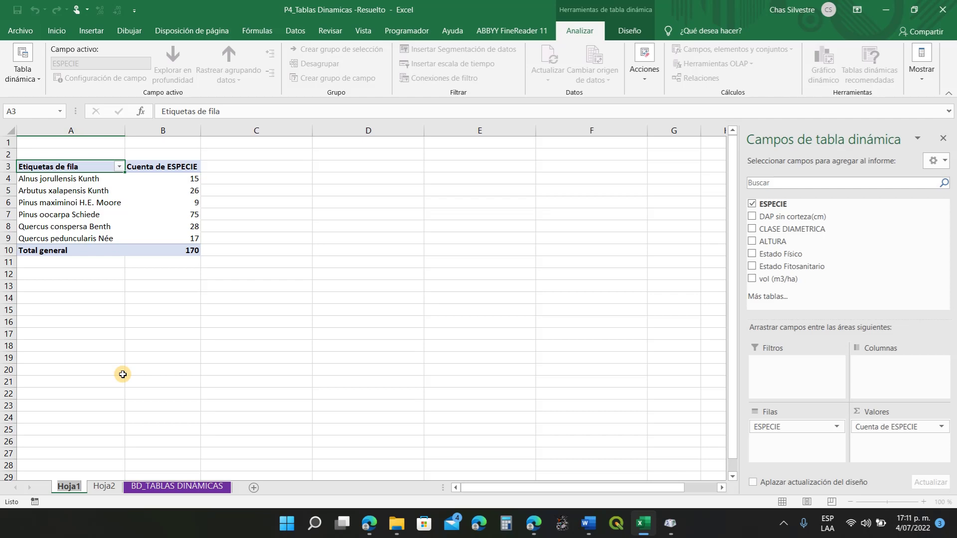
{"action": "type", "text": "Insico"}
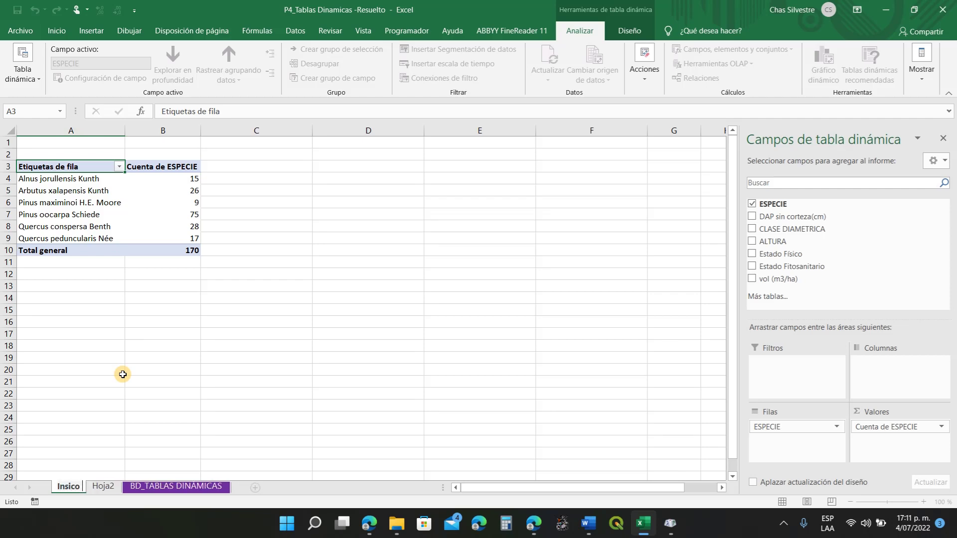
{"action": "key", "text": "BackSpace"}
{"action": "key", "text": "BackSpace"}
{"action": "key", "text": "BackSpace"}
{"action": "key", "text": "BackSpace"}
{"action": "key", "text": "BackSpace"}
{"action": "key", "text": "BackSpace"}
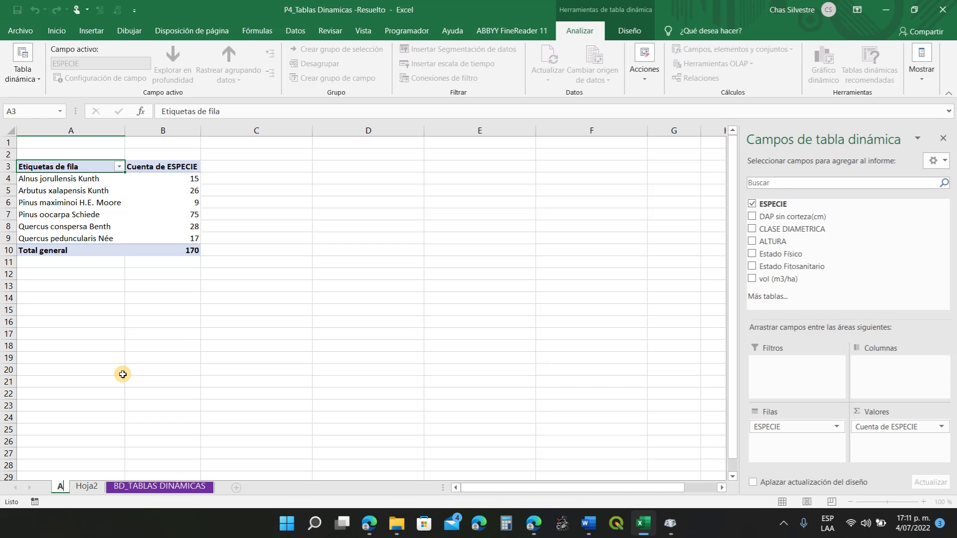
{"action": "type", "text": "A"}
{"action": "key", "text": "Return"}
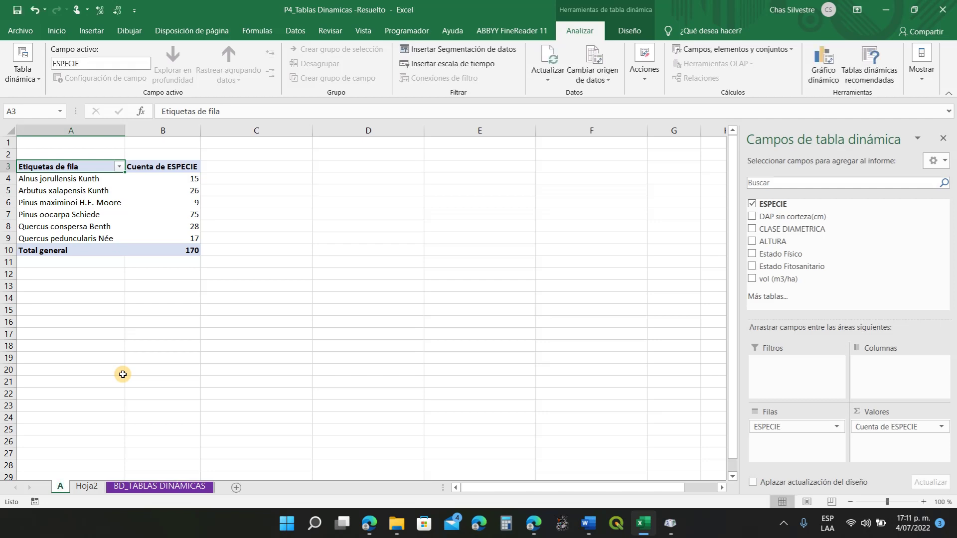
Rename the Hoja2 sheet with the empty pivot table as B
{"action": "left_click", "coordinate": [90, 492]}
{"action": "right_click", "coordinate": [89, 489]}
{"action": "left_click", "coordinate": [147, 374]}
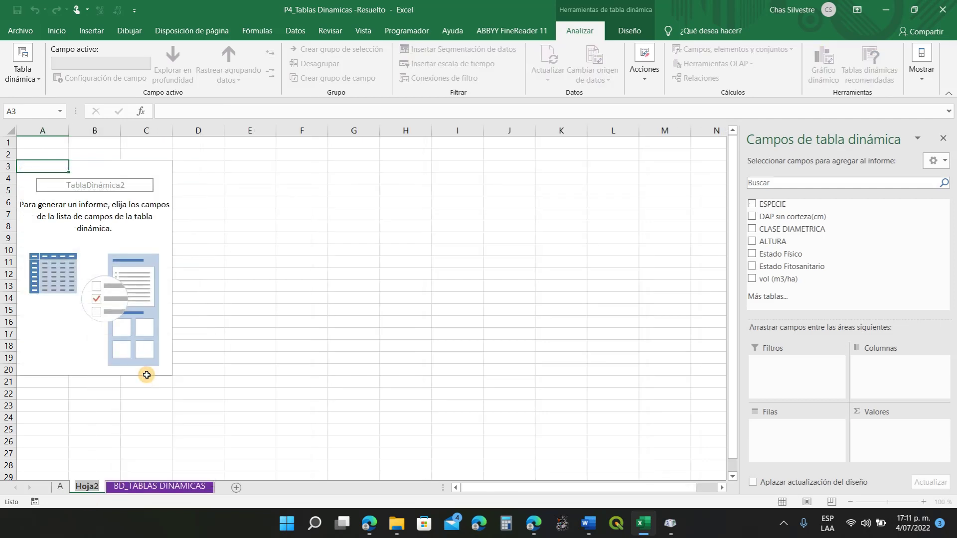
{"action": "type", "text": "B"}
{"action": "key", "text": "Return"}
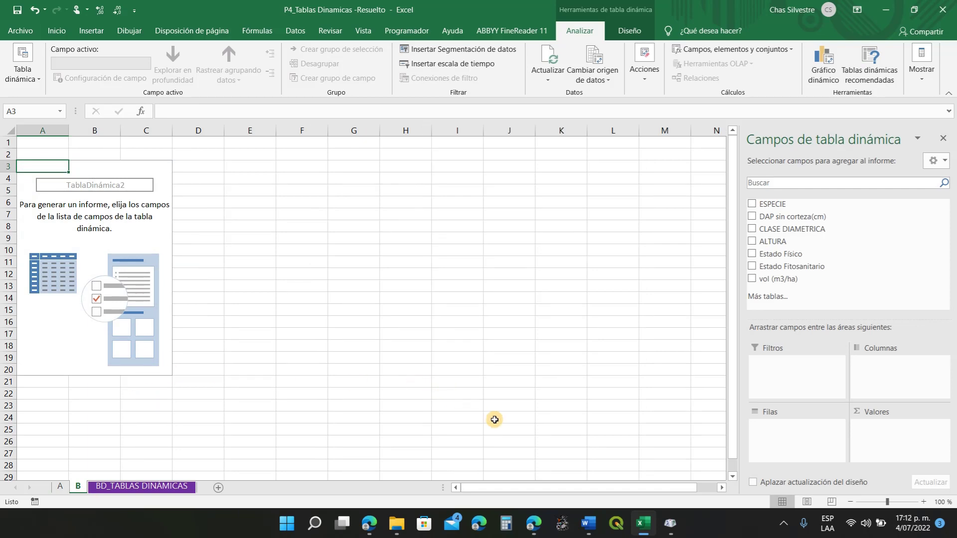
Switch to the Word document and read exercise B about the average DAP and Altura for each species
{"action": "left_click", "coordinate": [588, 523]}
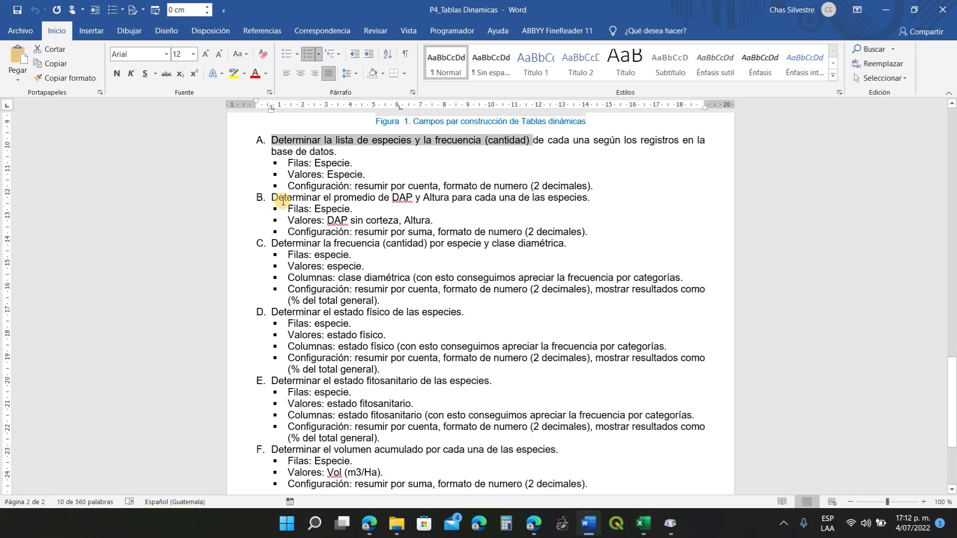
{"action": "left_click_drag", "start_coordinate": [272, 197], "coordinate": [416, 198]}
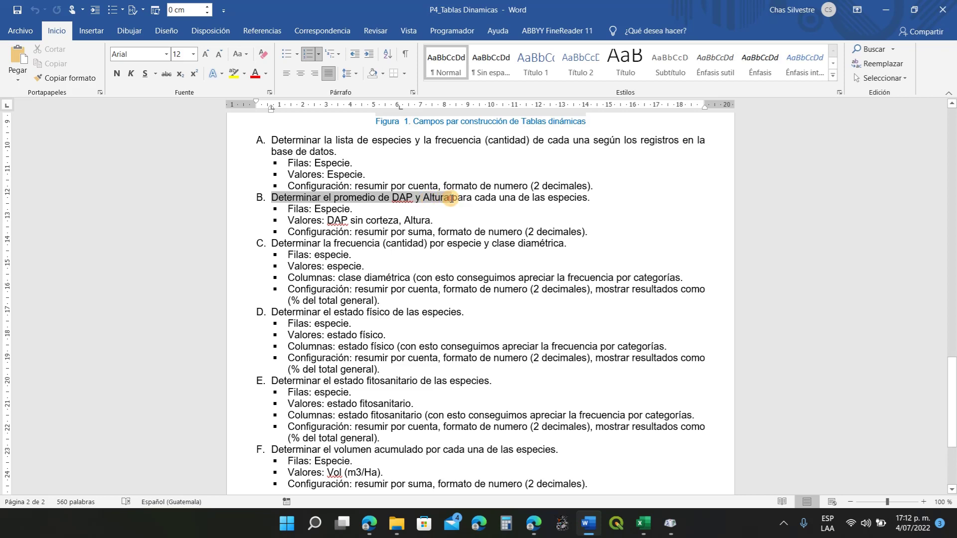
{"action": "left_click_drag", "start_coordinate": [451, 199], "coordinate": [452, 199]}
{"action": "left_click", "coordinate": [394, 199]}
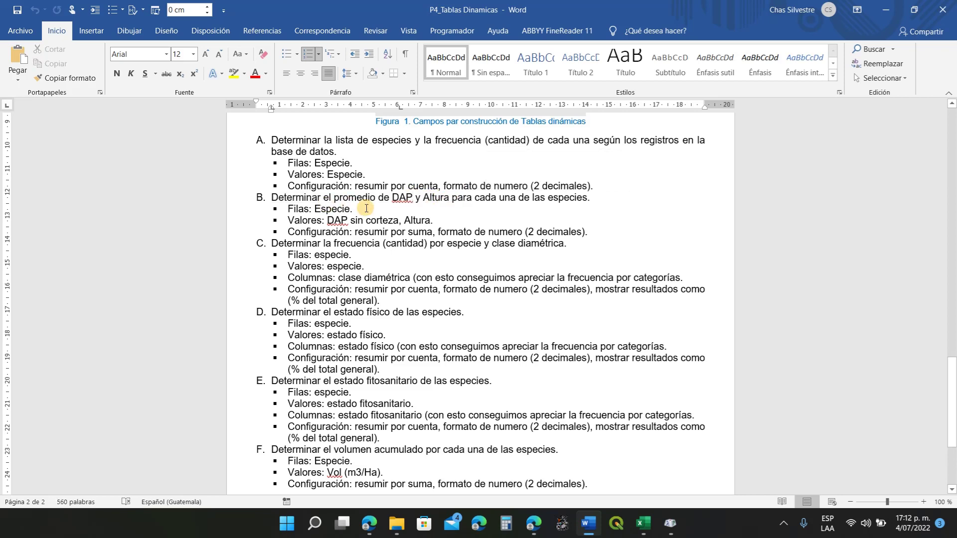
Back in Excel, add ESPECIE to the rows of sheet B's pivot table, and DAP sin corteza(cm) and ALTURA to its values
{"action": "left_click", "coordinate": [643, 523]}
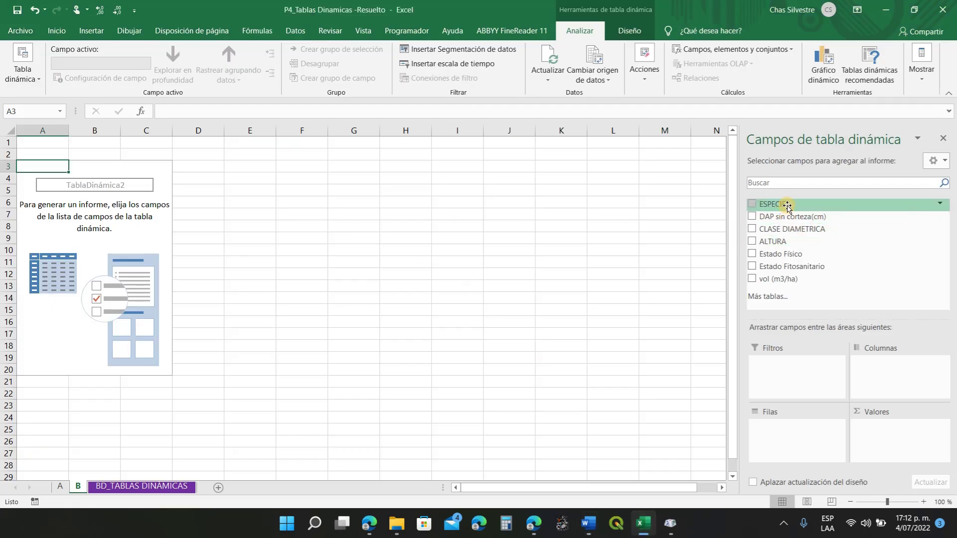
{"action": "left_click_drag", "start_coordinate": [786, 207], "coordinate": [799, 434]}
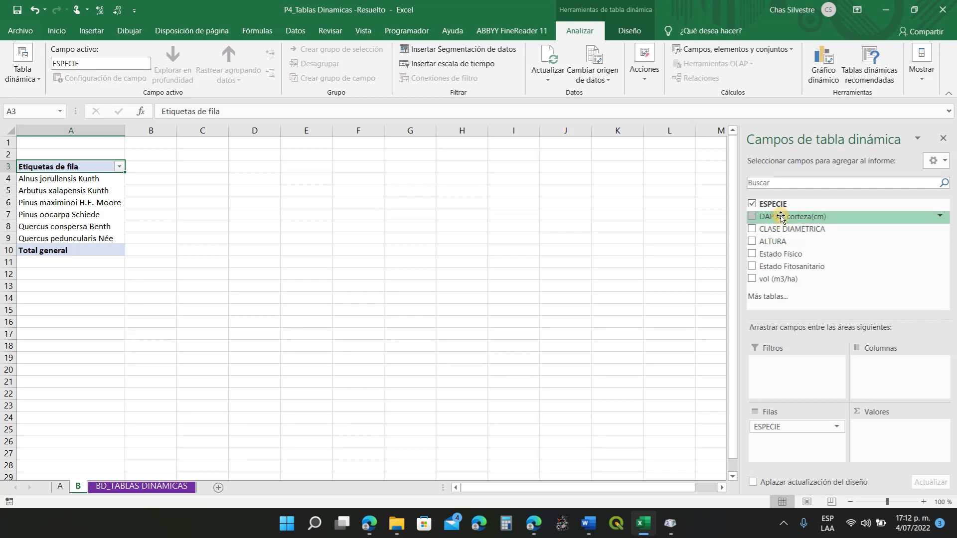
{"action": "left_click_drag", "start_coordinate": [781, 218], "coordinate": [885, 438]}
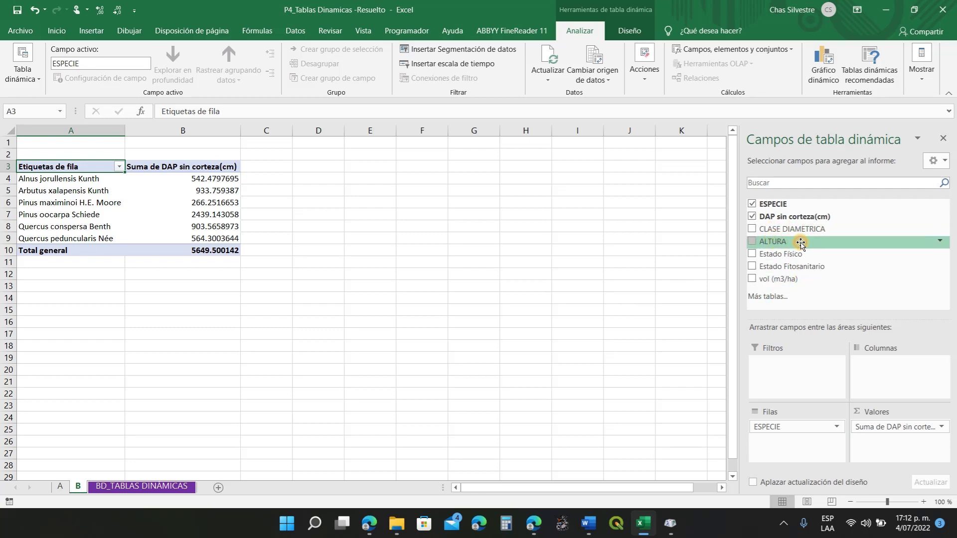
{"action": "left_click_drag", "start_coordinate": [801, 244], "coordinate": [878, 440]}
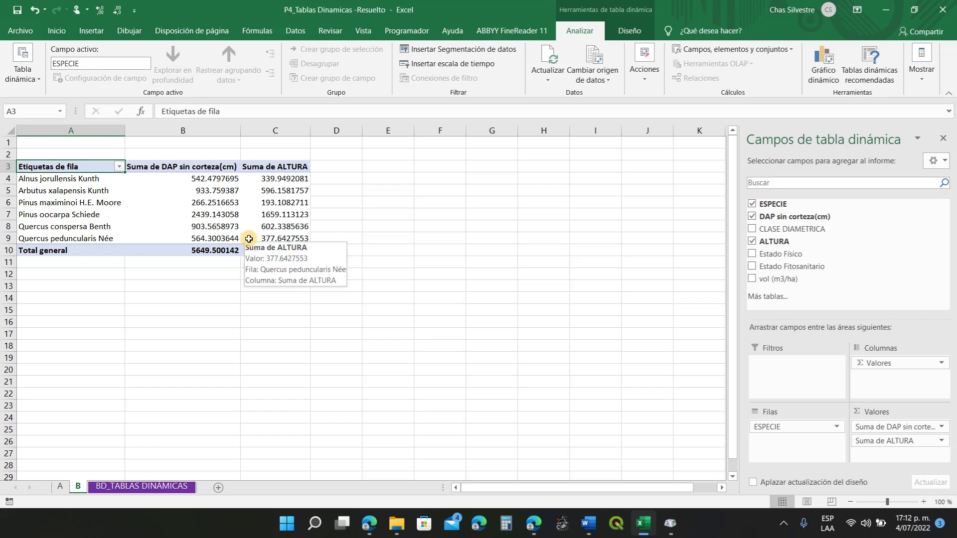
Check the grand totals of the DAP sin corteza and ALTURA columns
{"action": "left_click", "coordinate": [274, 247]}
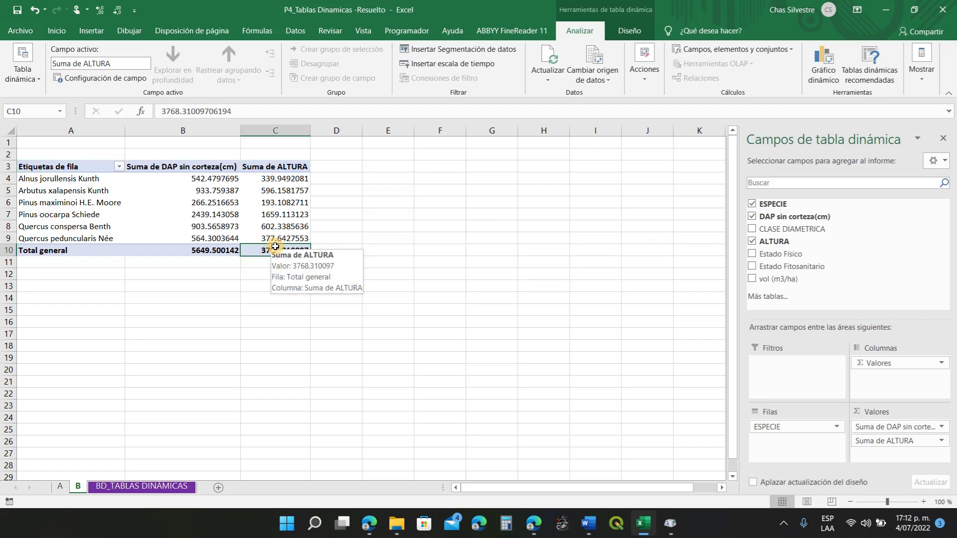
{"action": "left_click", "coordinate": [197, 250]}
{"action": "left_click", "coordinate": [262, 252]}
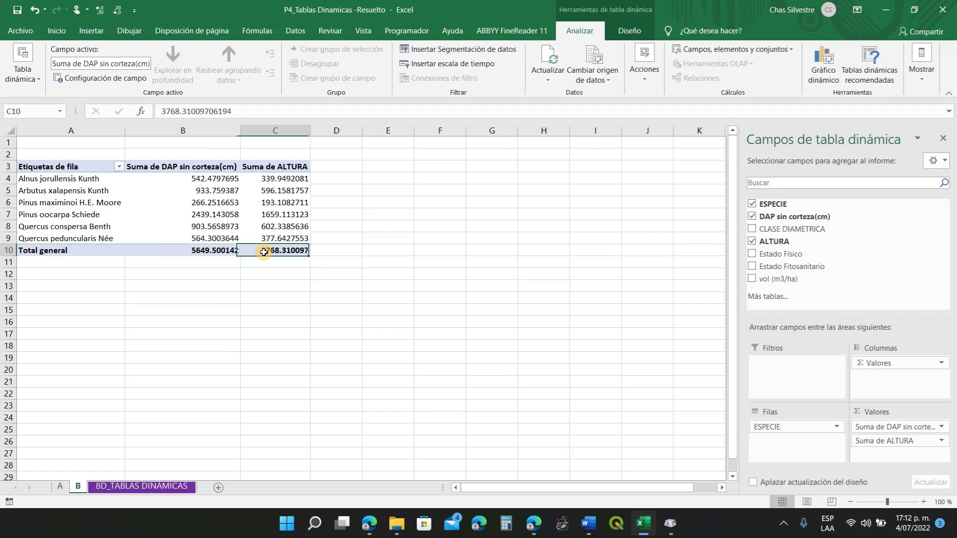
Review the summed DAP sin corteza and ALTURA columns of sheet B's pivot table, including their headings, species values and totals
{"action": "left_click", "coordinate": [199, 166]}
{"action": "left_click", "coordinate": [271, 166]}
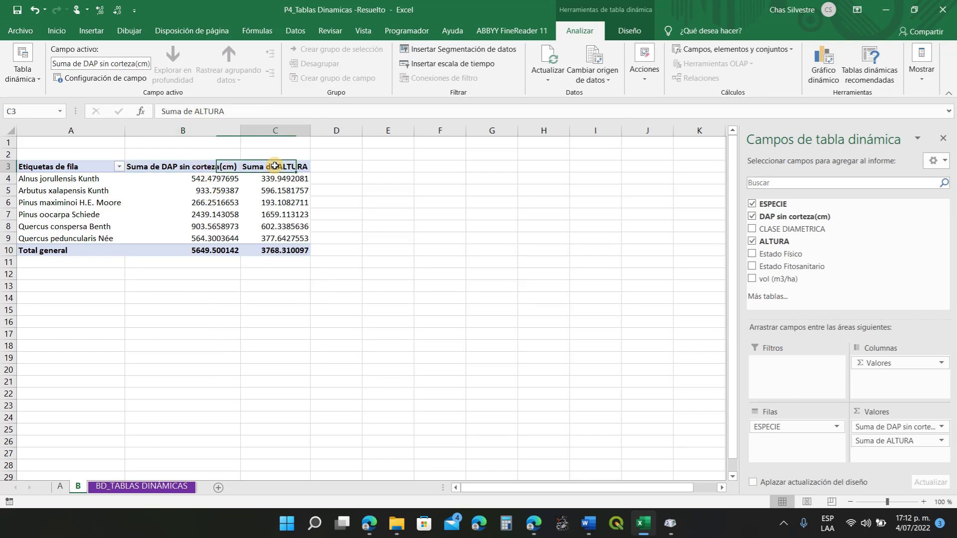
{"action": "left_click", "coordinate": [278, 251]}
{"action": "left_click", "coordinate": [224, 251]}
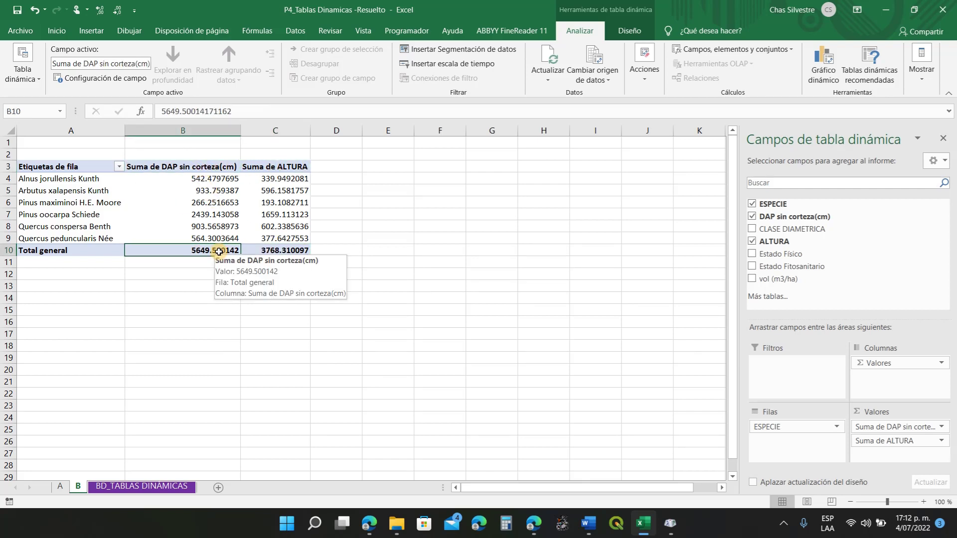
{"action": "left_click", "coordinate": [261, 251]}
{"action": "left_click", "coordinate": [200, 168]}
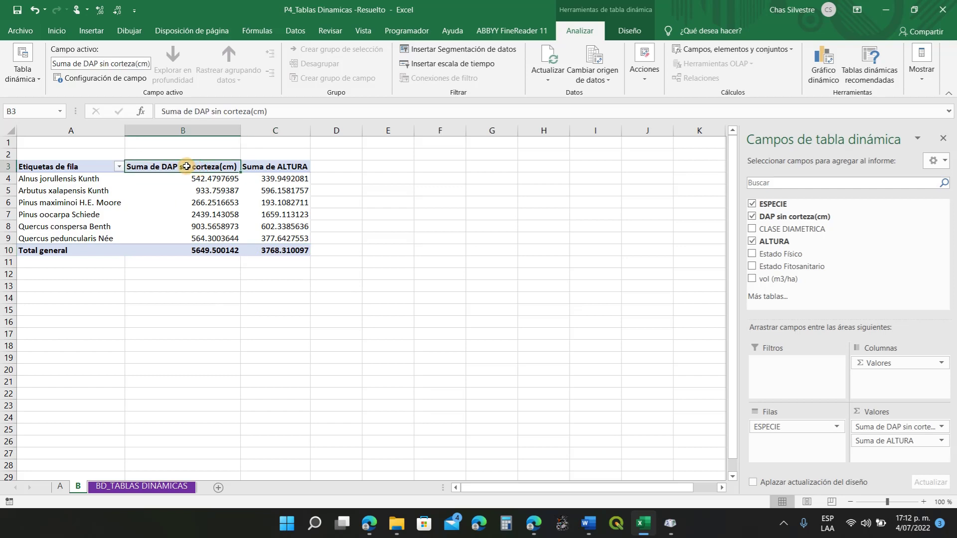
{"action": "left_click_drag", "start_coordinate": [196, 180], "coordinate": [195, 238]}
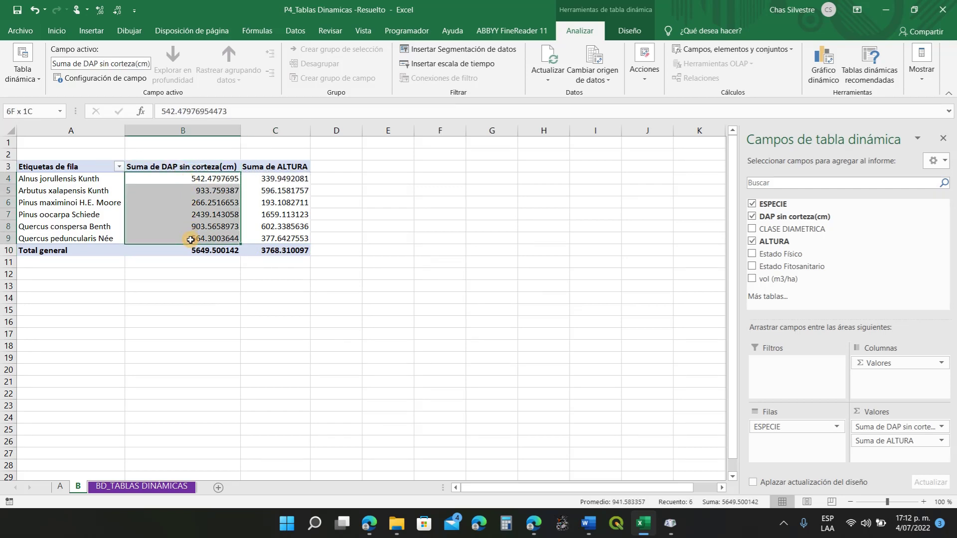
{"action": "left_click_drag", "start_coordinate": [269, 181], "coordinate": [272, 238]}
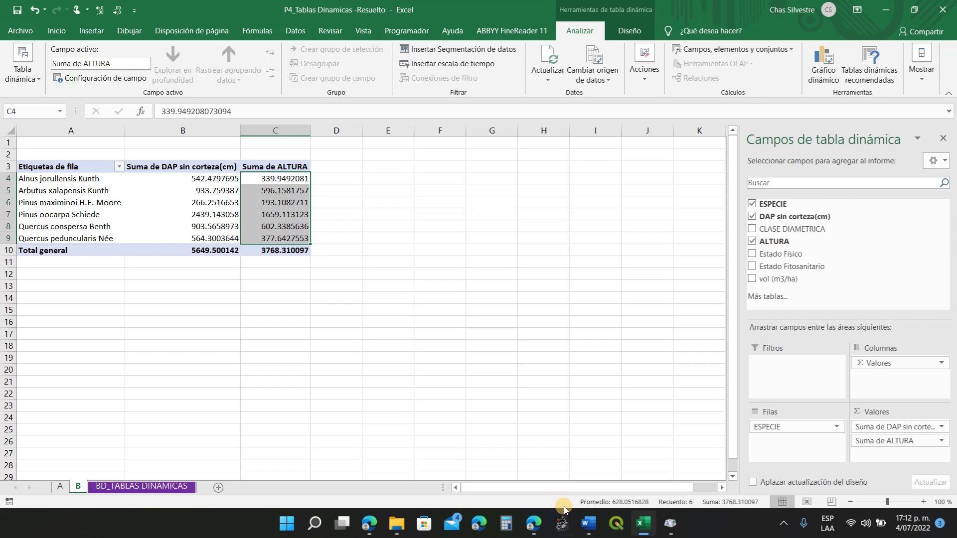
{"action": "left_click", "coordinate": [188, 169]}
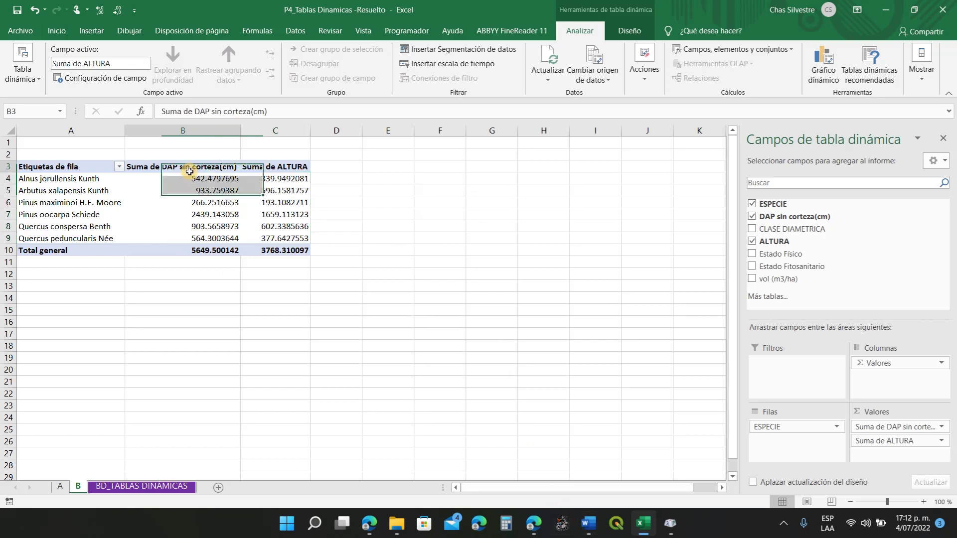
{"action": "left_click", "coordinate": [290, 173]}
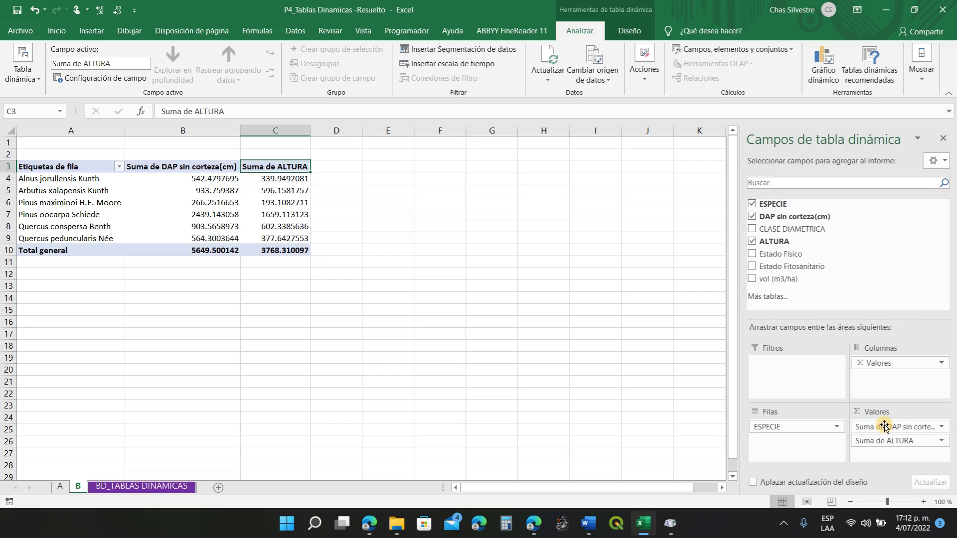
Summarize the DAP sin corteza(cm) value field by Promedio and format it as Número with 2 decimal places
{"action": "left_click", "coordinate": [942, 427]}
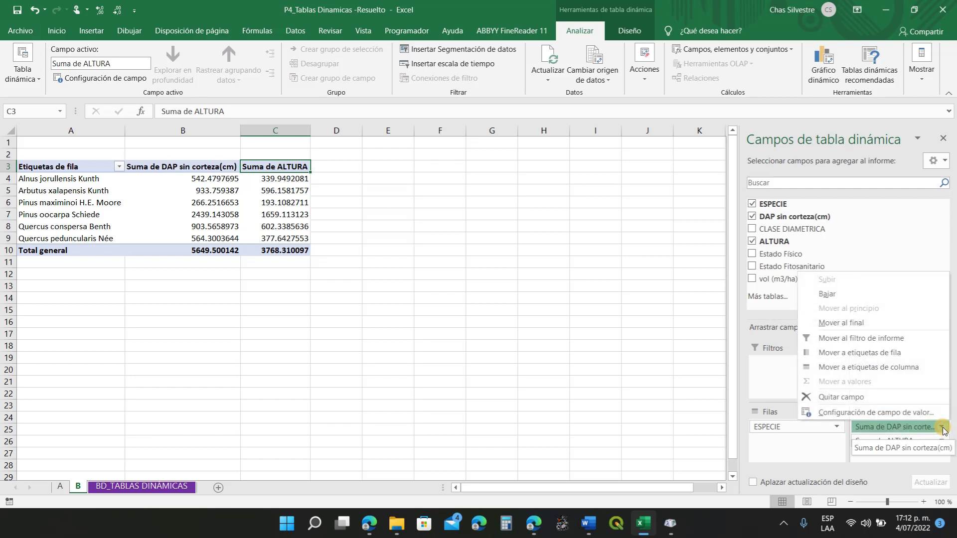
{"action": "left_click", "coordinate": [916, 414]}
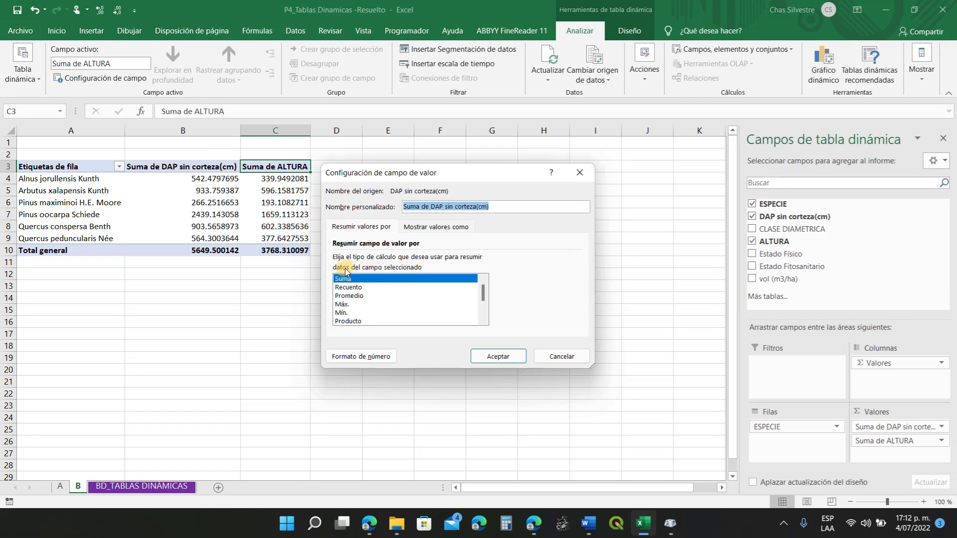
{"action": "left_click", "coordinate": [352, 297]}
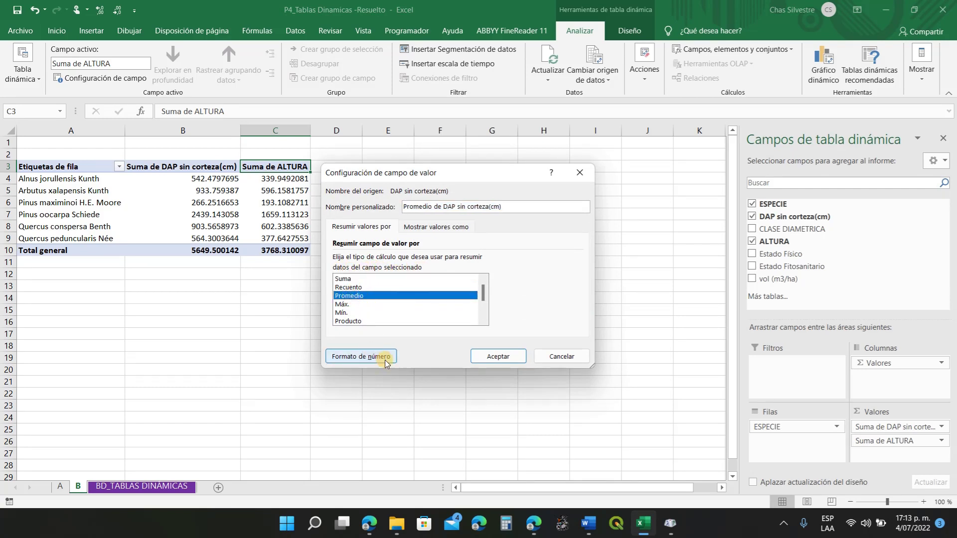
{"action": "left_click", "coordinate": [369, 358]}
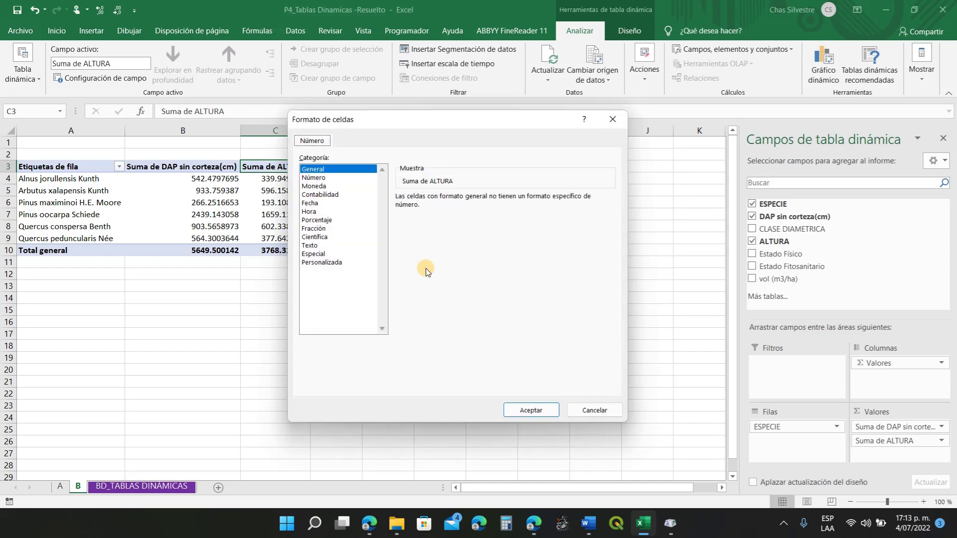
{"action": "left_click", "coordinate": [313, 178]}
{"action": "left_click", "coordinate": [472, 198]}
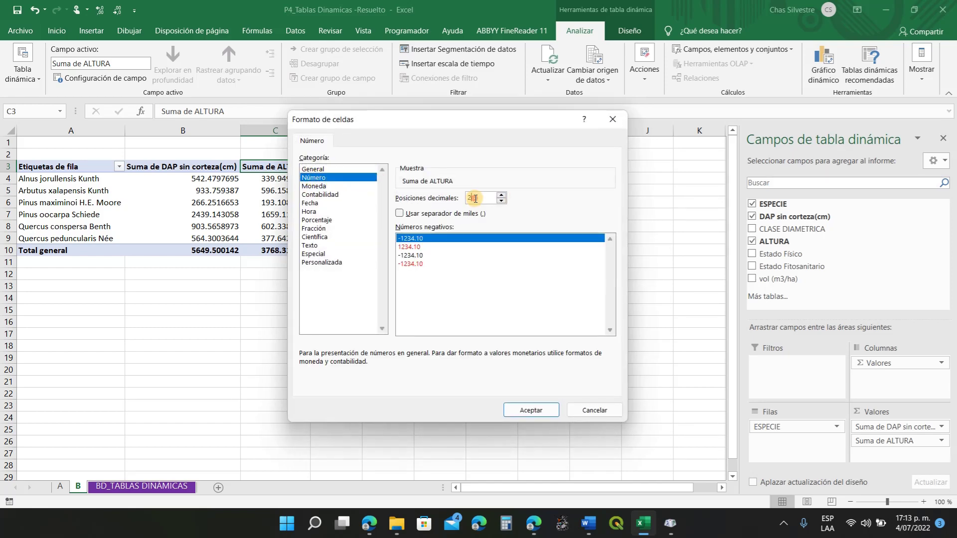
{"action": "left_click", "coordinate": [528, 409]}
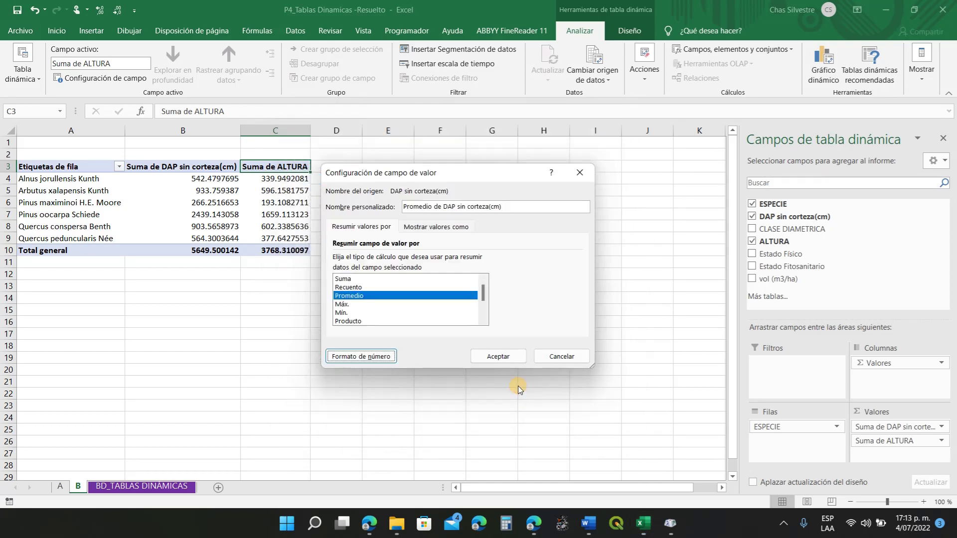
{"action": "left_click", "coordinate": [496, 357]}
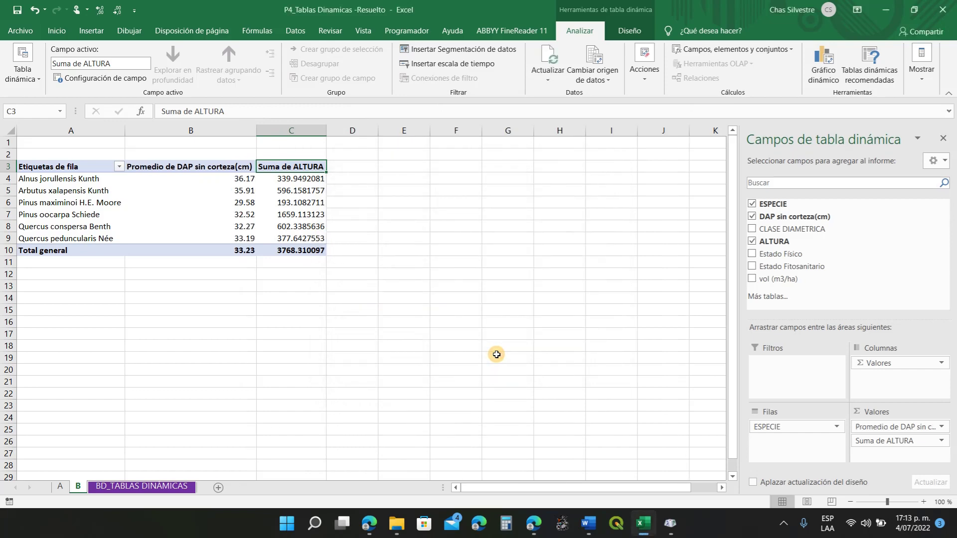
Summarize the ALTURA value field by Promedio and give it the Número format with 2 decimal places
{"action": "left_click", "coordinate": [944, 445]}
{"action": "left_click", "coordinate": [924, 434]}
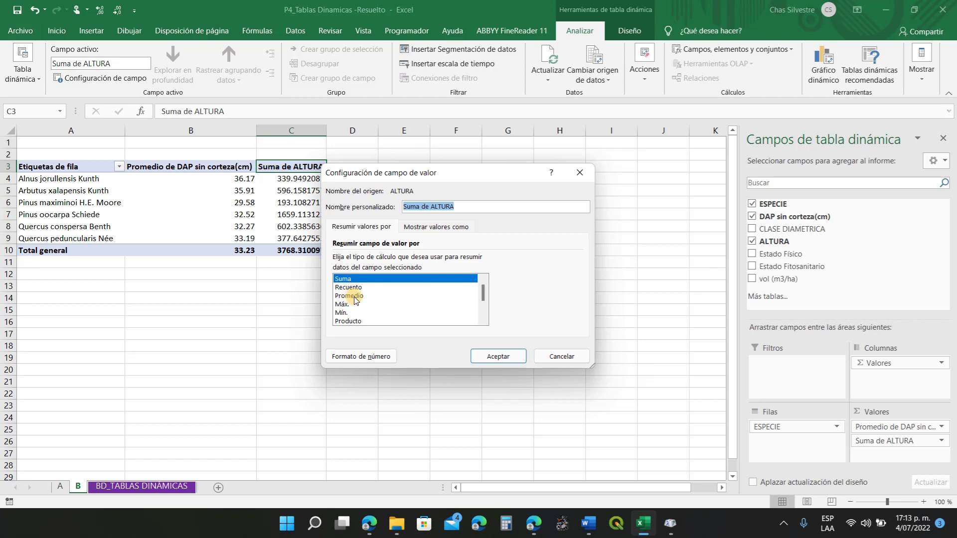
{"action": "left_click", "coordinate": [350, 296]}
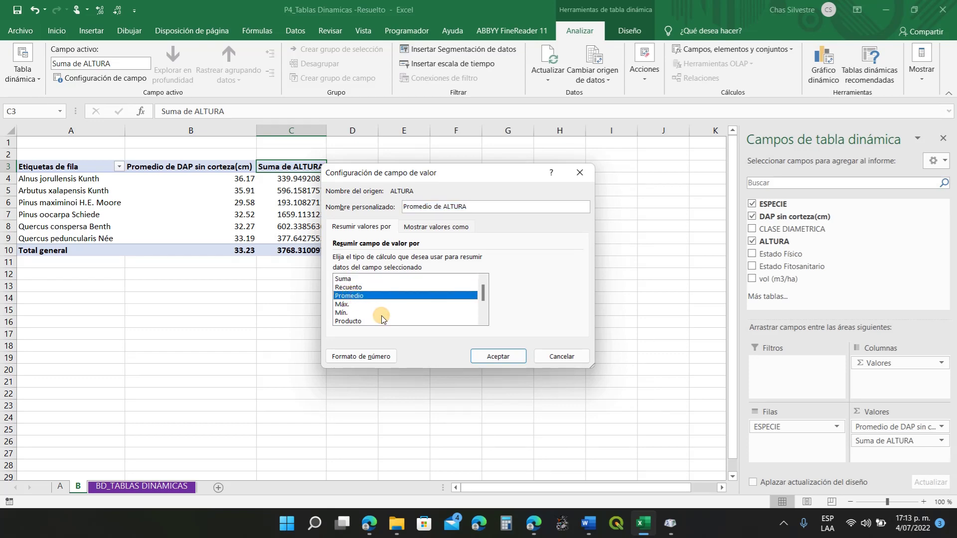
{"action": "left_click", "coordinate": [360, 357]}
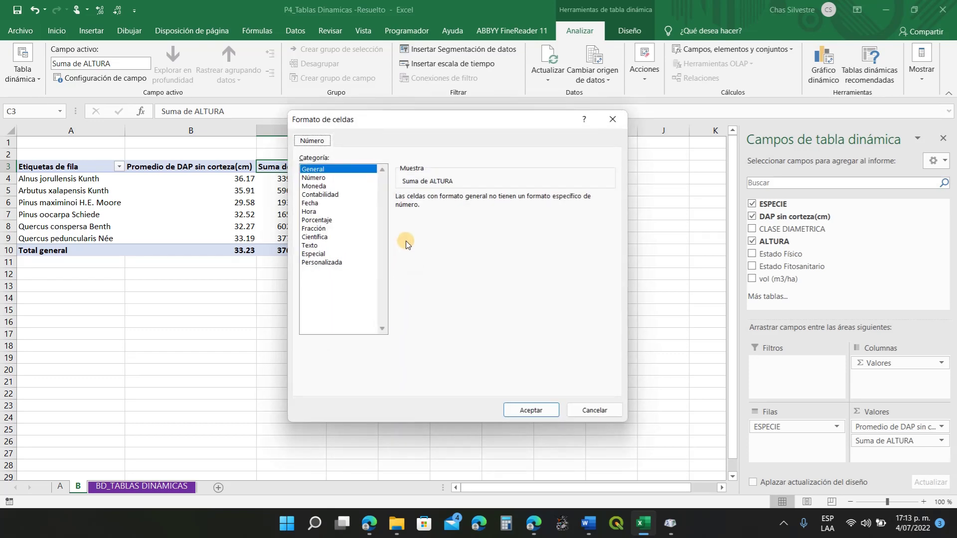
{"action": "left_click", "coordinate": [321, 179]}
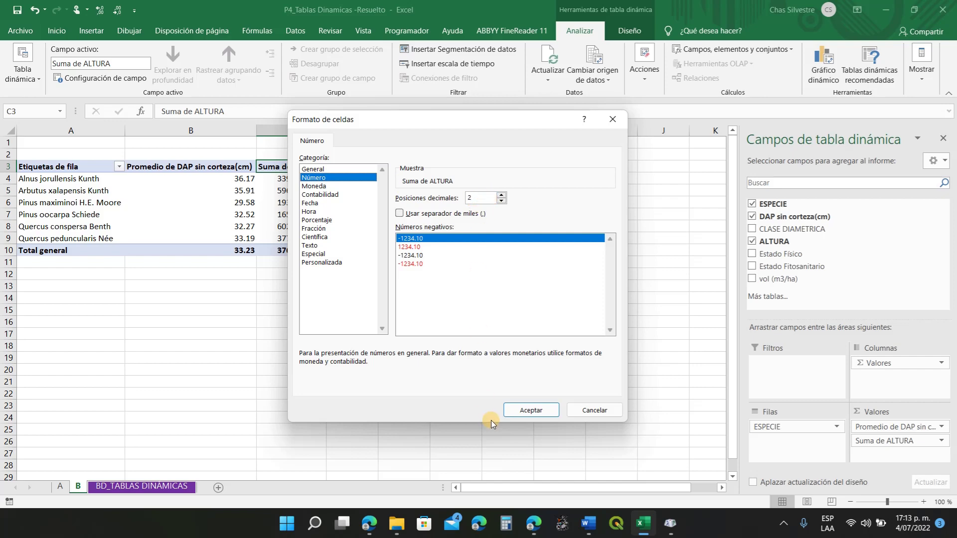
{"action": "left_click", "coordinate": [520, 410]}
{"action": "left_click", "coordinate": [500, 353]}
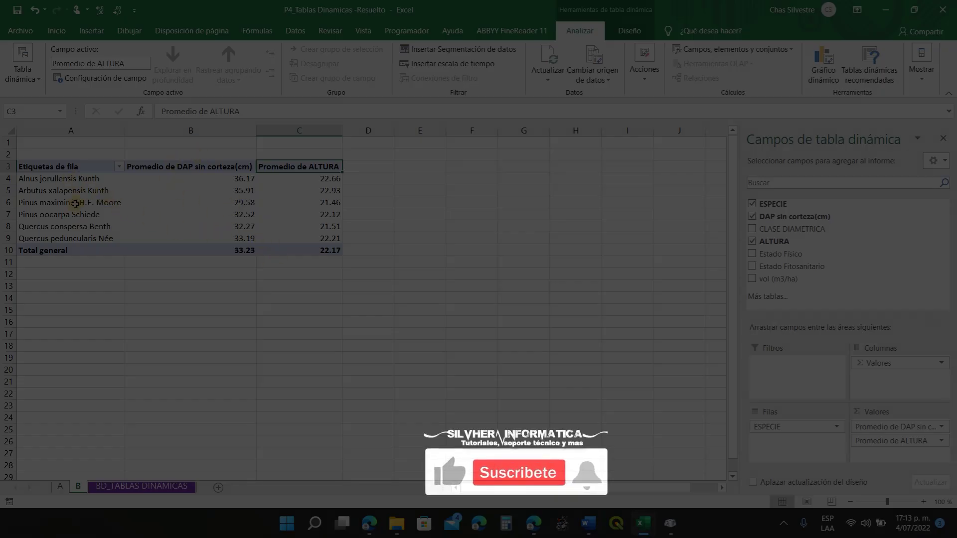
Check the average DAP sin corteza and ALTURA of the species listed in sheet B's pivot table
{"action": "left_click", "coordinate": [198, 178]}
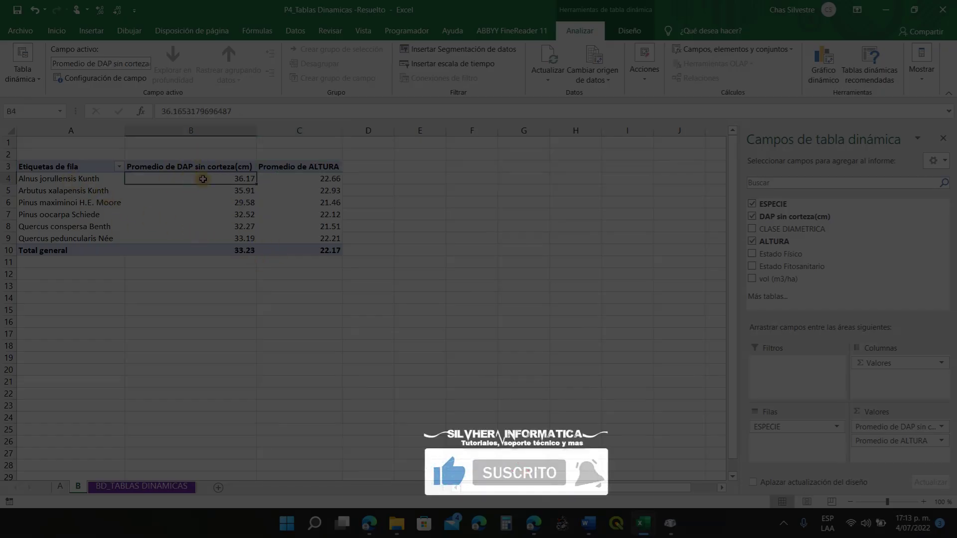
{"action": "left_click", "coordinate": [299, 178]}
{"action": "left_click", "coordinate": [68, 207]}
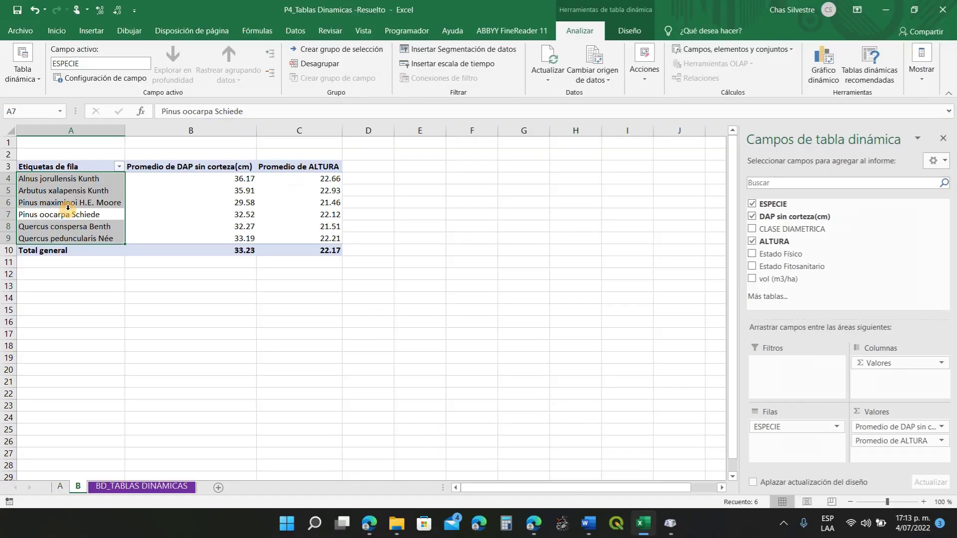
{"action": "left_click", "coordinate": [69, 203]}
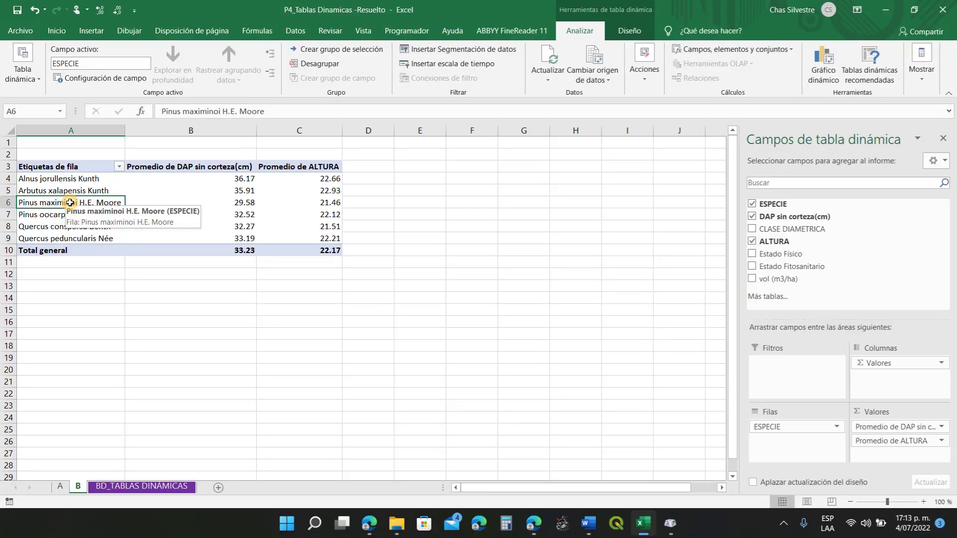
Switch to the Word document and read exercise C about the frequency by species and diameter class
{"action": "left_click", "coordinate": [588, 524]}
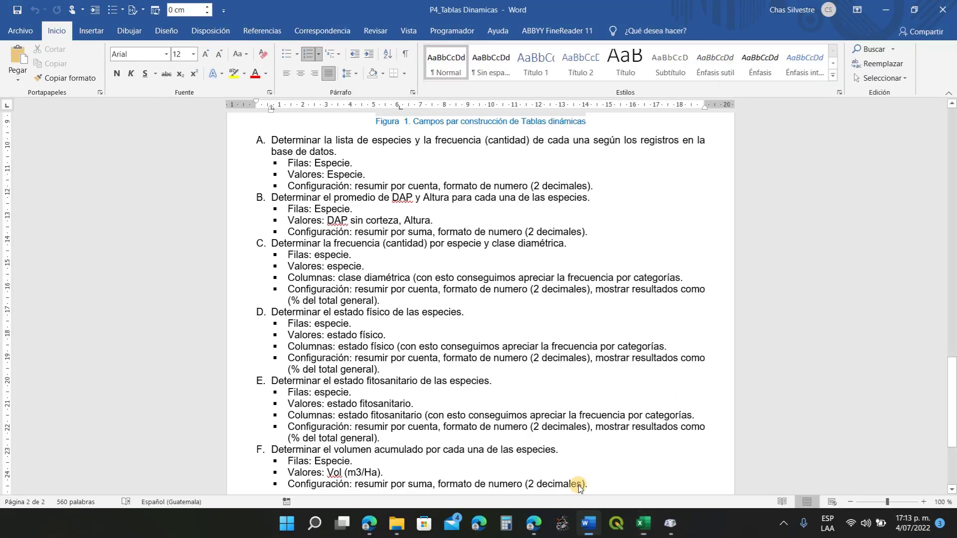
{"action": "left_click", "coordinate": [271, 245]}
{"action": "left_click_drag", "start_coordinate": [288, 248], "coordinate": [491, 251]}
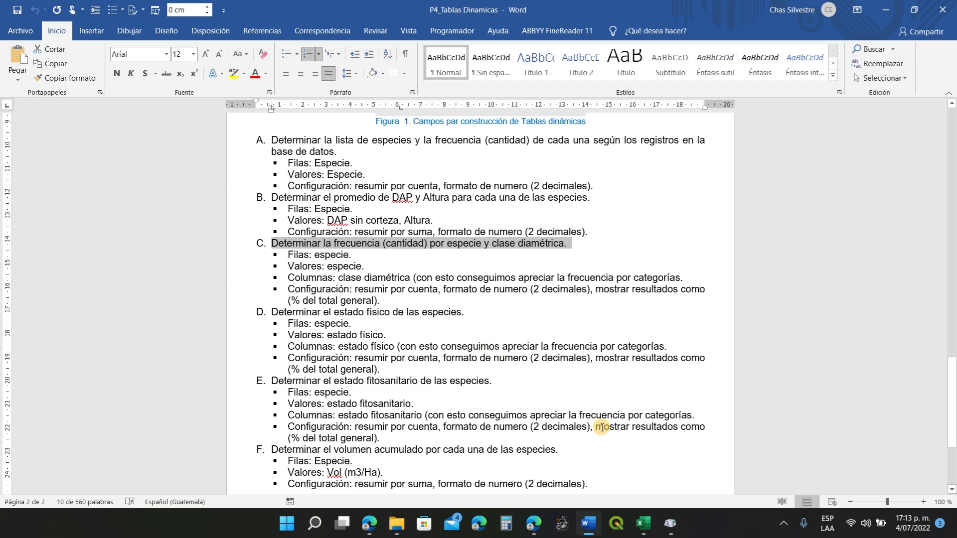
Return to Excel and examine the ESPECIE, DAP sin corteza(cm) and CLASE DIAMETRICA columns on the BD_TABLAS DINÁMICAS sheet
{"action": "left_click", "coordinate": [641, 524]}
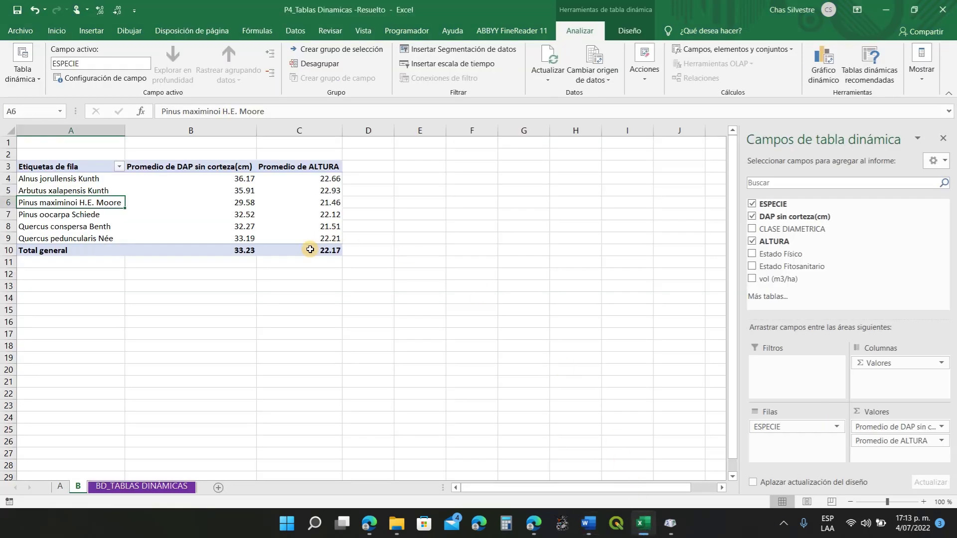
{"action": "left_click", "coordinate": [139, 489]}
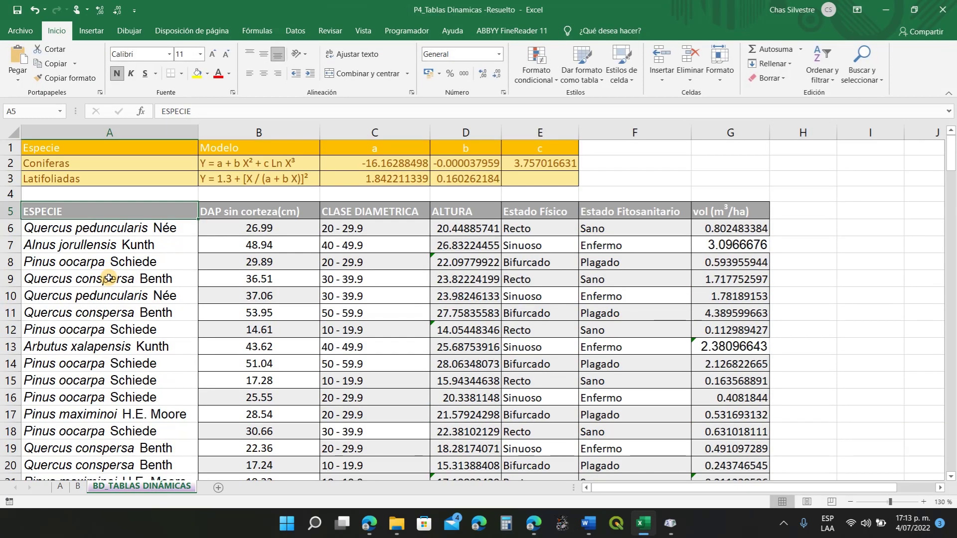
{"action": "left_click", "coordinate": [127, 245]}
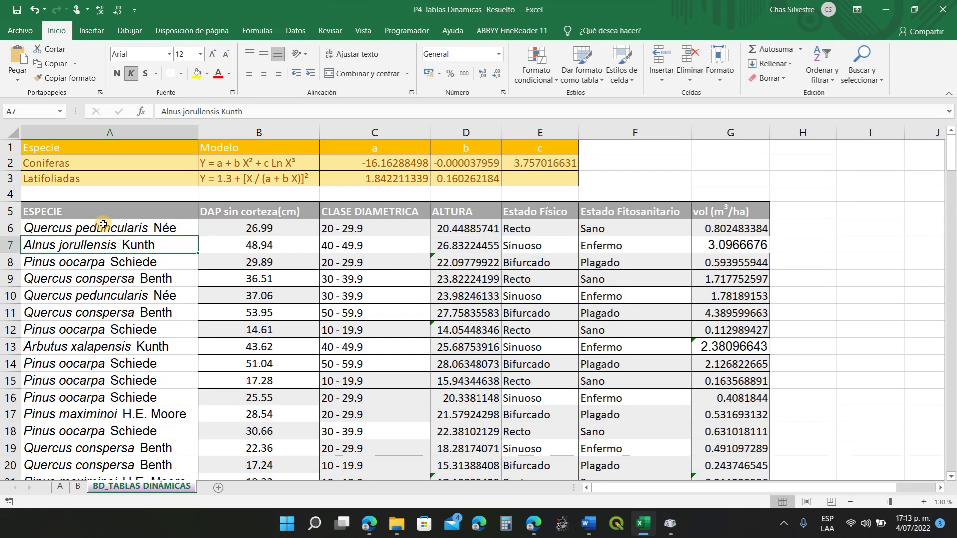
{"action": "left_click_drag", "start_coordinate": [133, 227], "coordinate": [150, 313]}
{"action": "left_click", "coordinate": [368, 231]}
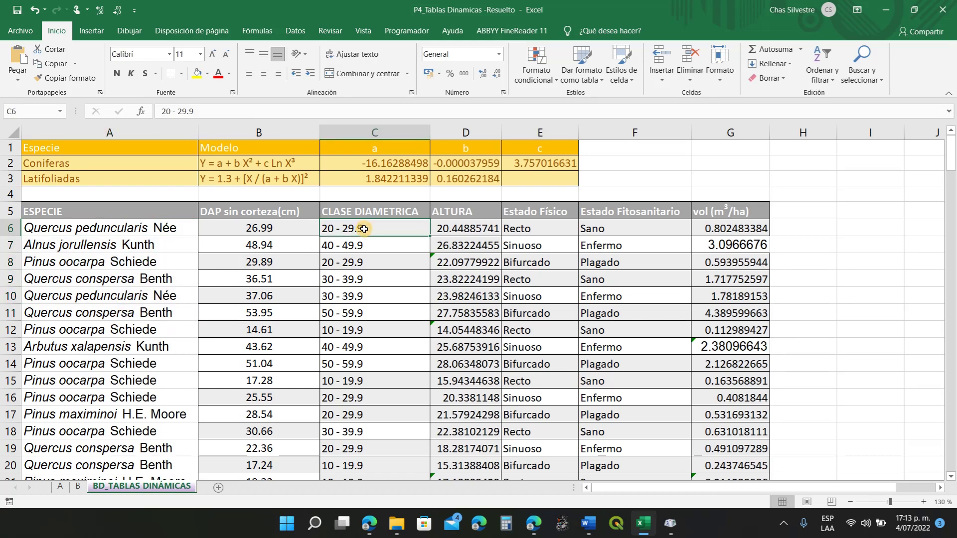
{"action": "left_click_drag", "start_coordinate": [366, 234], "coordinate": [365, 349]}
{"action": "left_click", "coordinate": [359, 260]}
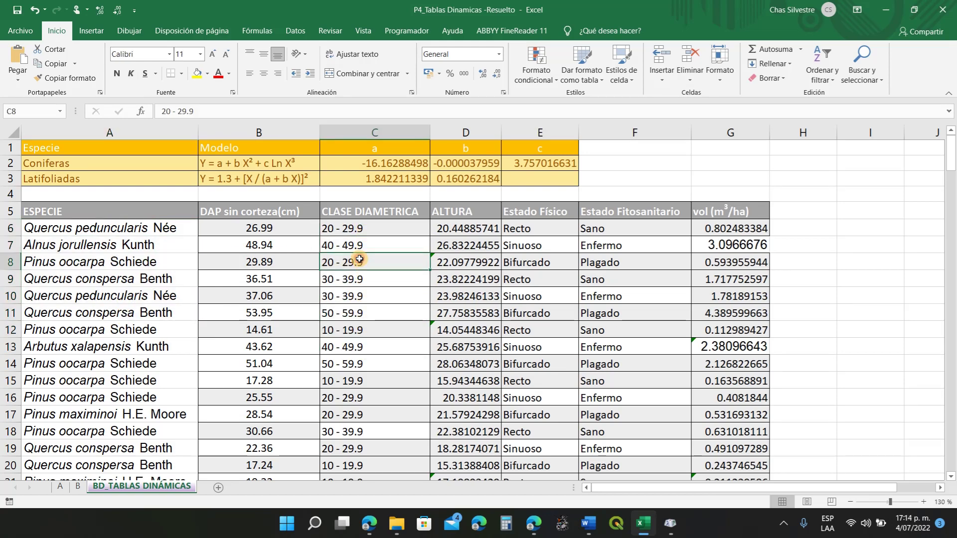
{"action": "left_click_drag", "start_coordinate": [363, 225], "coordinate": [362, 381]}
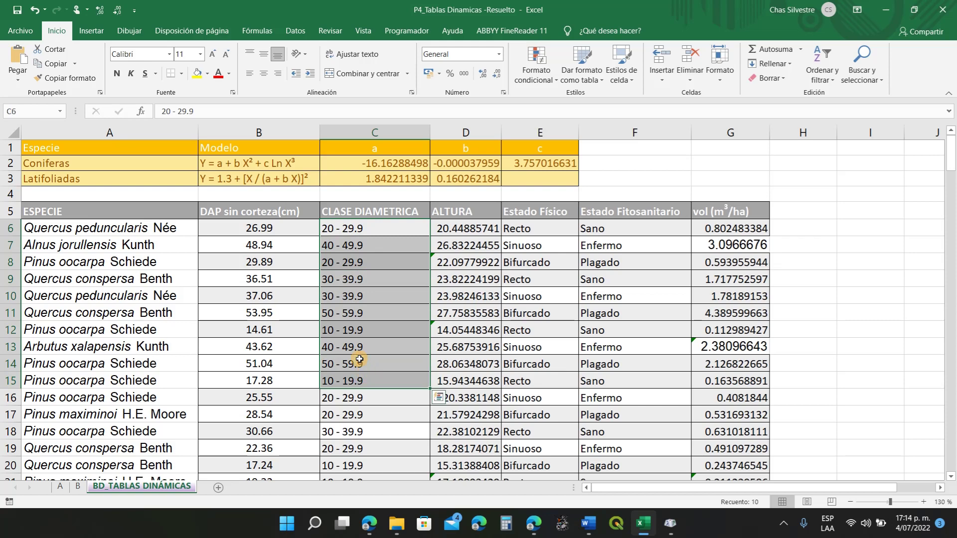
{"action": "left_click_drag", "start_coordinate": [266, 223], "coordinate": [265, 308]}
{"action": "left_click", "coordinate": [156, 230]}
Insert a pivot table from the BD_TABLAS DINÁMICAS range A5:G175 on a new worksheet and rename that sheet as C
{"action": "left_click", "coordinate": [124, 210]}
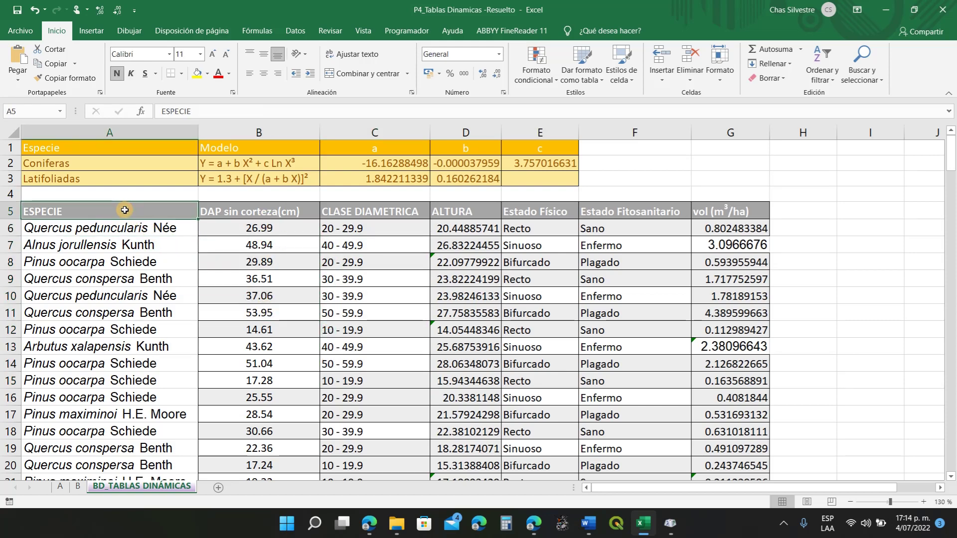
{"action": "left_click", "coordinate": [93, 31]}
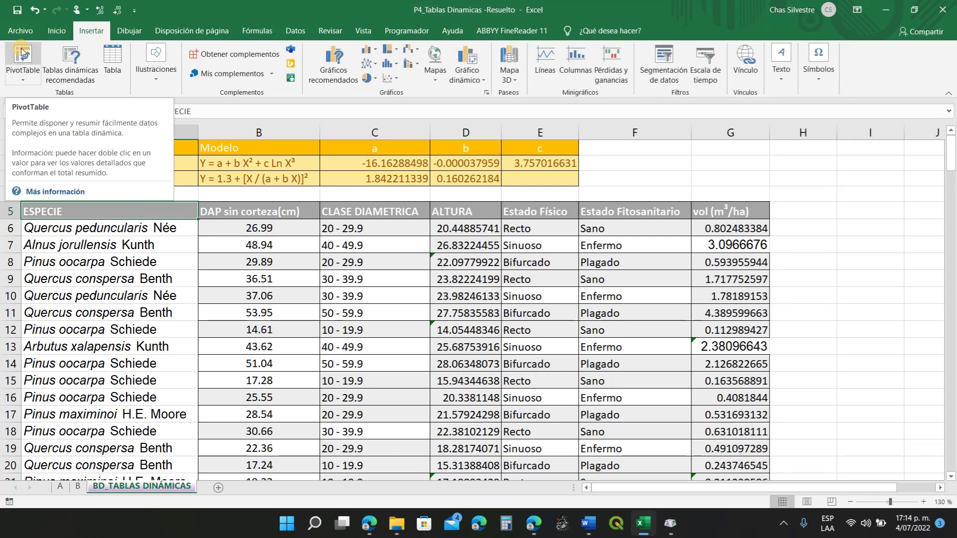
{"action": "left_click", "coordinate": [22, 50]}
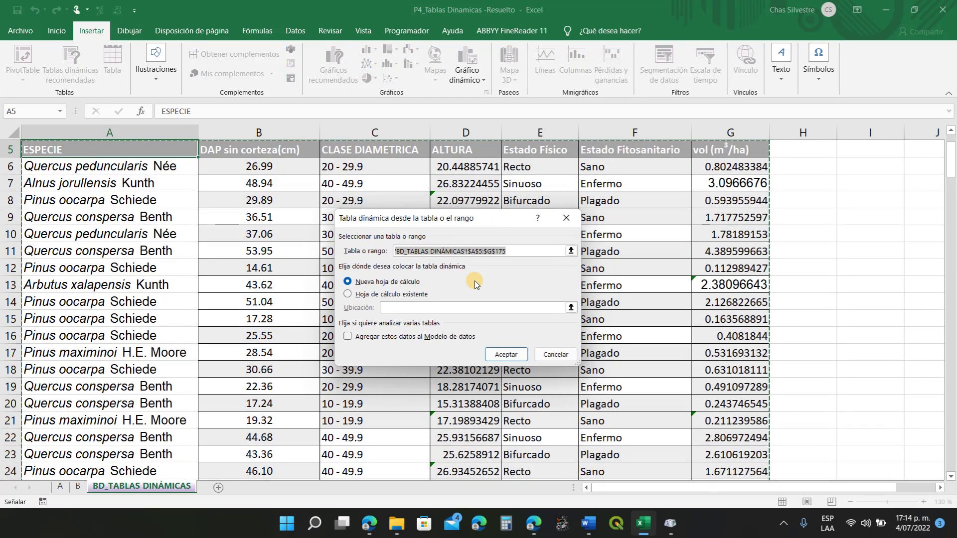
{"action": "left_click", "coordinate": [495, 356]}
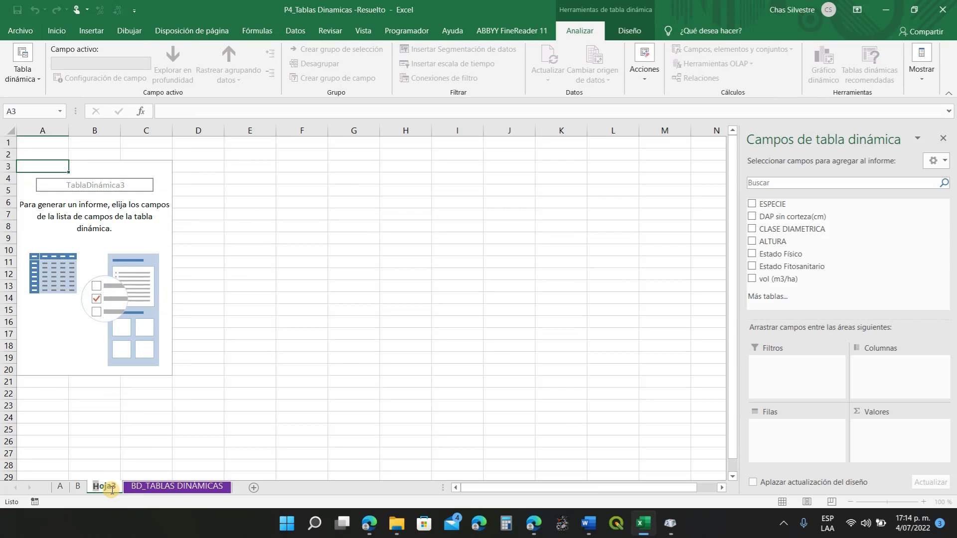
{"action": "type", "text": "C"}
{"action": "key", "text": "Return"}
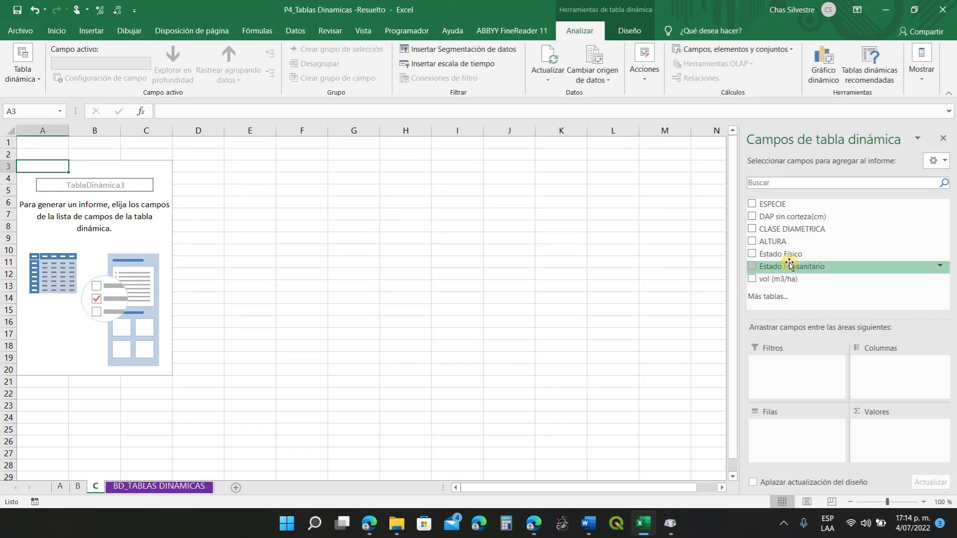
Lay out sheet C's pivot table with ESPECIE as the rows and CLASE DIAMETRICA as the columns
{"action": "left_click_drag", "start_coordinate": [790, 204], "coordinate": [796, 436]}
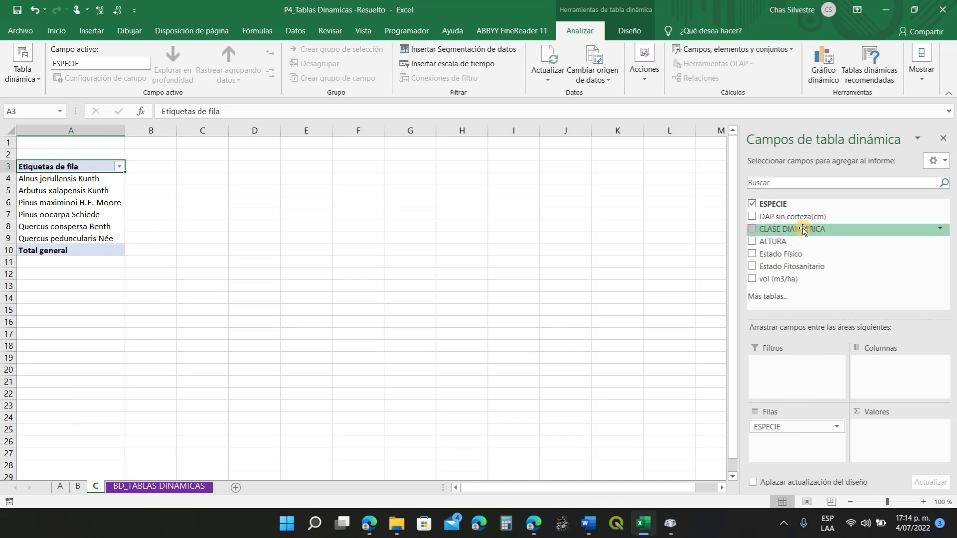
{"action": "left_click_drag", "start_coordinate": [803, 230], "coordinate": [887, 388]}
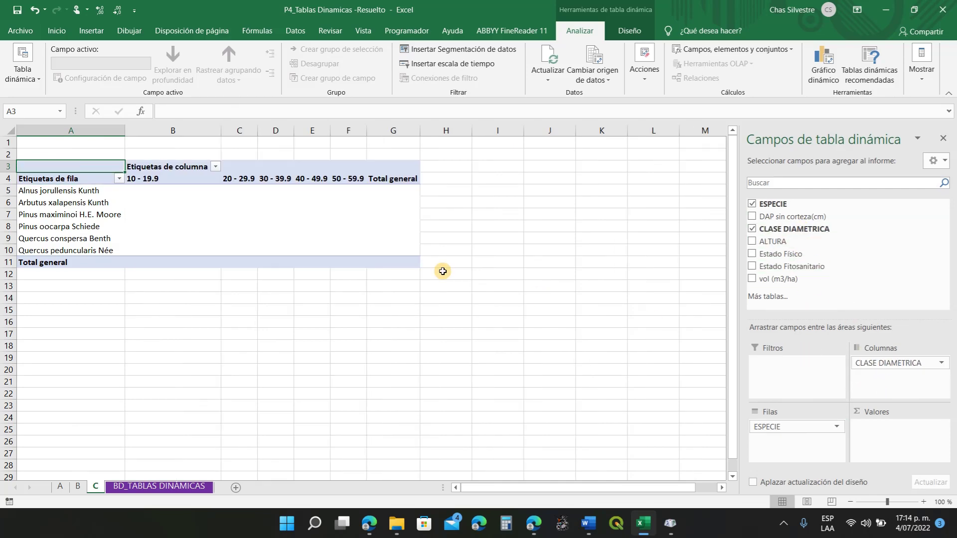
Examine the diameter class headings from 10 - 19.9 to 50 - 59.9 and the Alnus jorullensis Kunth row in the pivot table
{"action": "left_click", "coordinate": [135, 179]}
{"action": "left_click", "coordinate": [240, 178]}
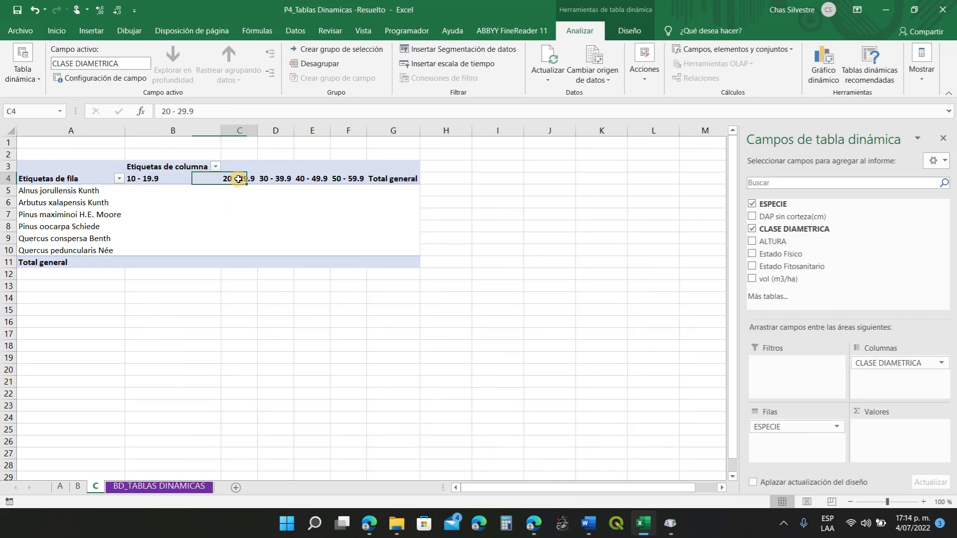
{"action": "left_click", "coordinate": [275, 179]}
{"action": "left_click", "coordinate": [302, 178]}
{"action": "left_click", "coordinate": [347, 179]}
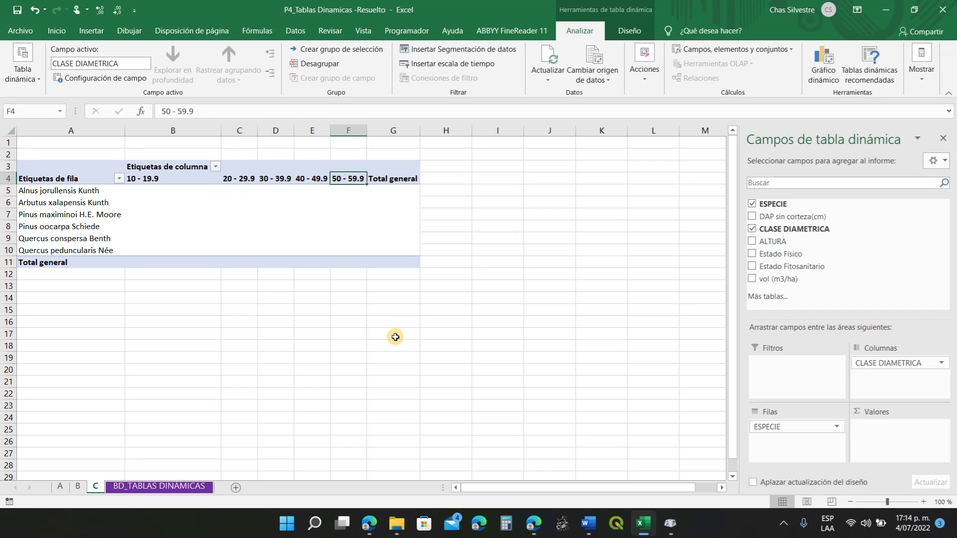
{"action": "left_click", "coordinate": [149, 190]}
{"action": "left_click", "coordinate": [145, 179]}
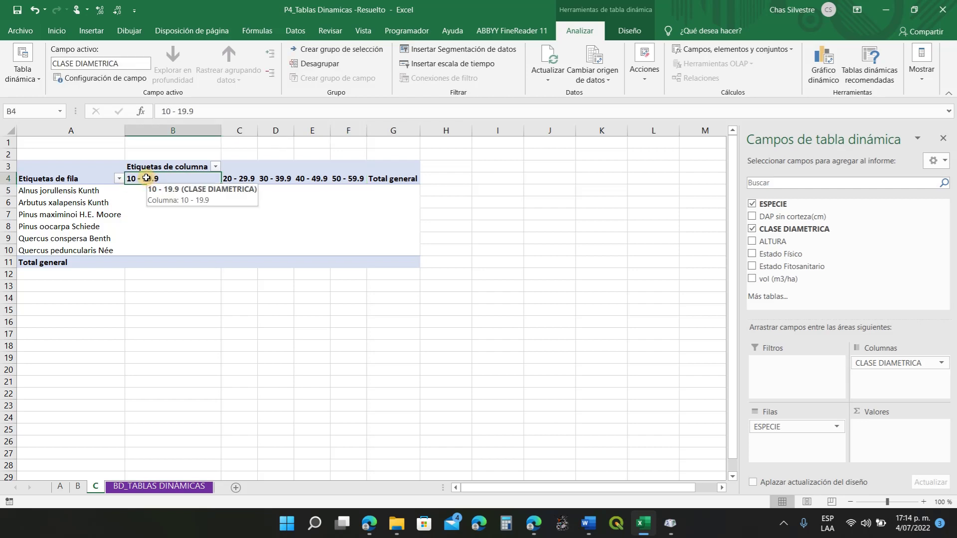
{"action": "left_click", "coordinate": [91, 190]}
{"action": "left_click", "coordinate": [147, 189]}
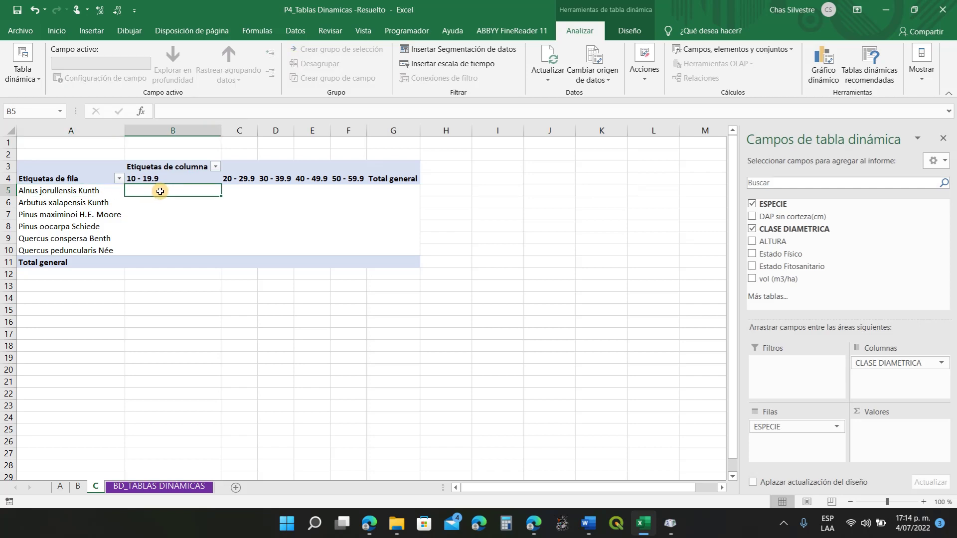
{"action": "left_click", "coordinate": [85, 193]}
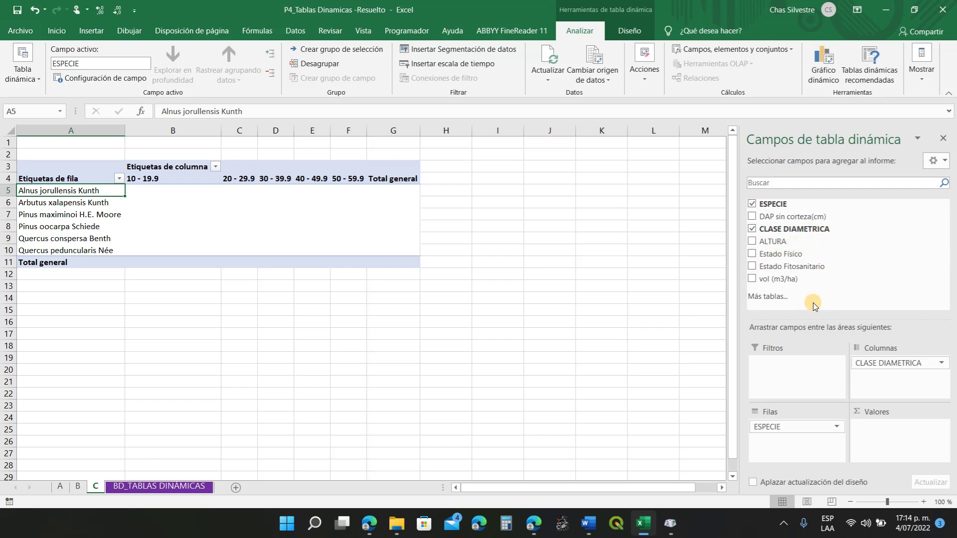
Add the count of CLASE DIAMETRICA as the pivot table's values and check the Alnus jorullensis Kunth cell under 10 - 19.9
{"action": "left_click_drag", "start_coordinate": [810, 229], "coordinate": [892, 436]}
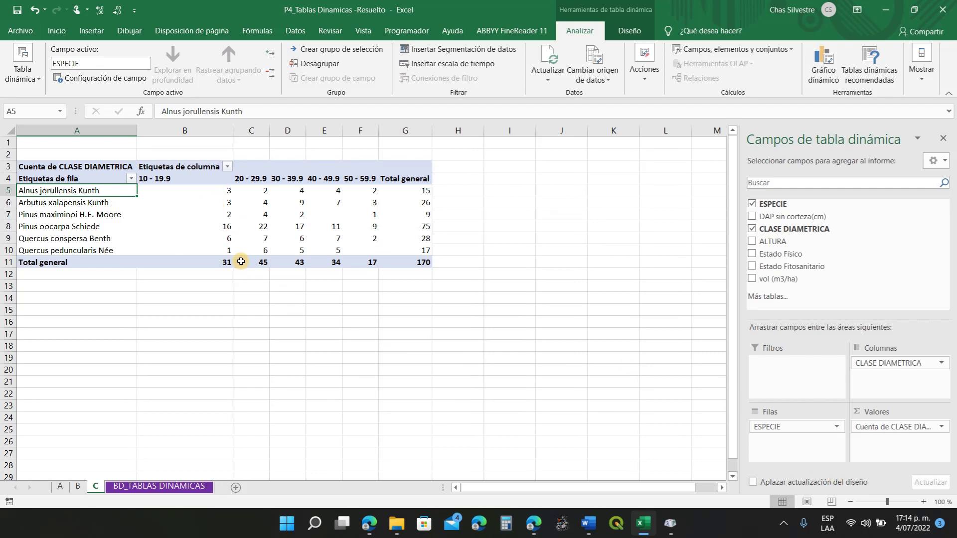
{"action": "left_click", "coordinate": [196, 193]}
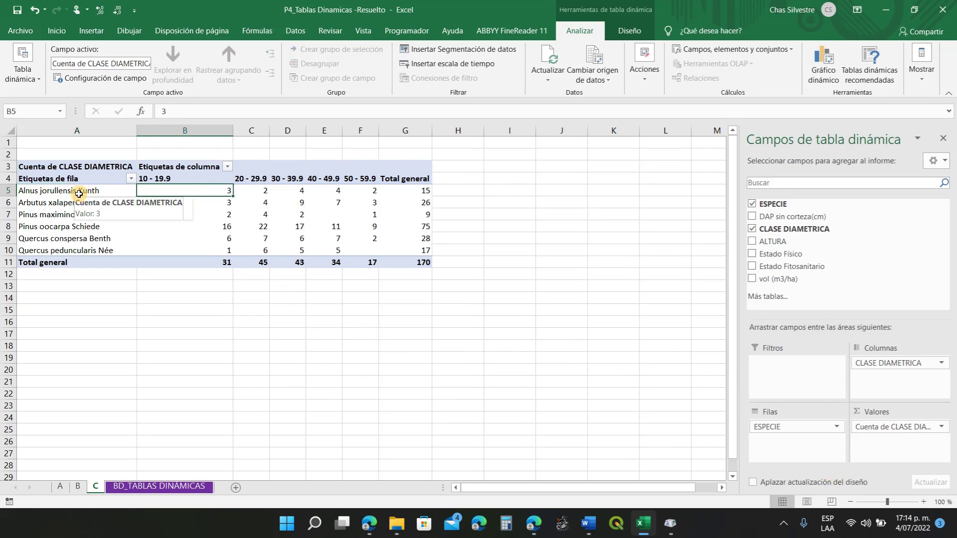
{"action": "left_click", "coordinate": [130, 194]}
{"action": "left_click", "coordinate": [161, 190]}
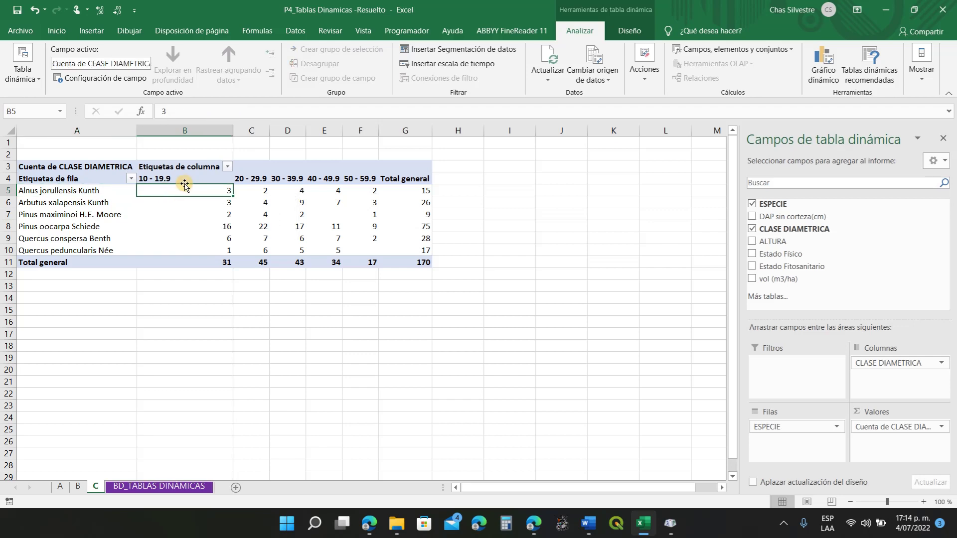
{"action": "left_click", "coordinate": [178, 178]}
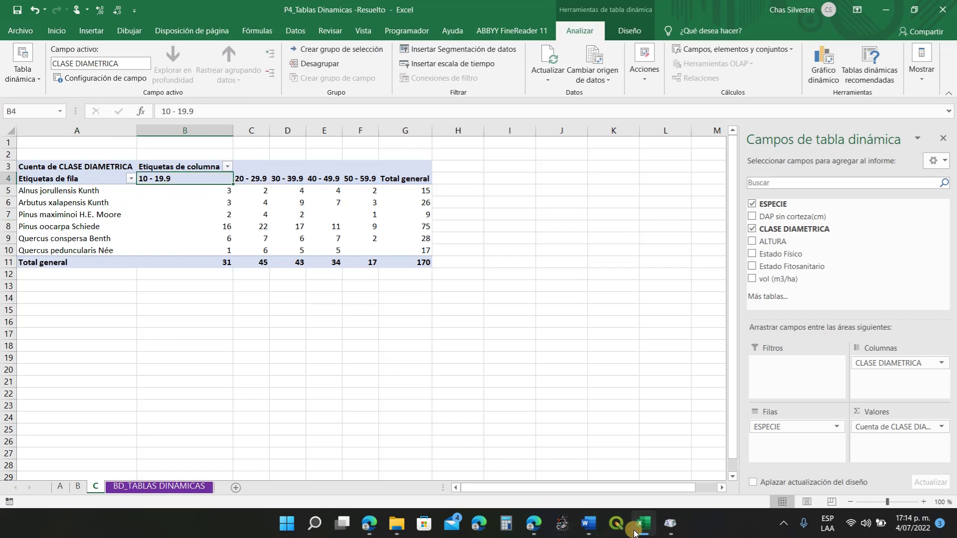
Compare the species and diameter classes of the first records on the BD_TABLAS DINÁMICAS sheet
{"action": "left_click", "coordinate": [159, 486]}
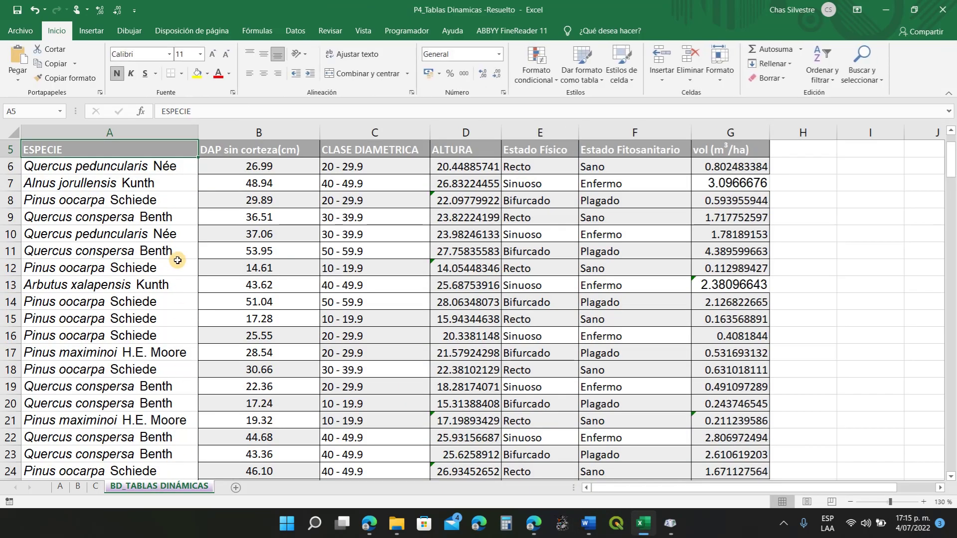
{"action": "left_click", "coordinate": [140, 200]}
{"action": "left_click", "coordinate": [139, 166]}
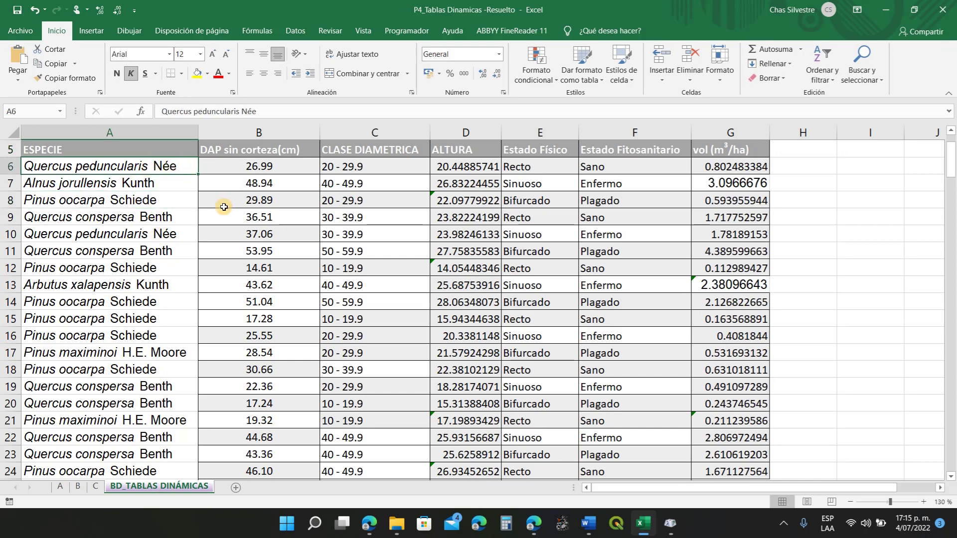
{"action": "left_click", "coordinate": [370, 172]}
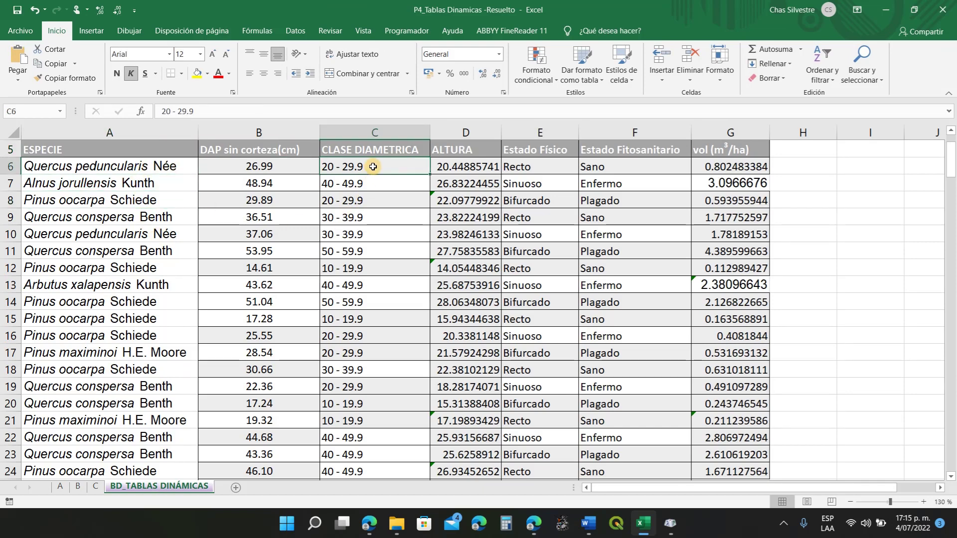
{"action": "left_click", "coordinate": [374, 201]}
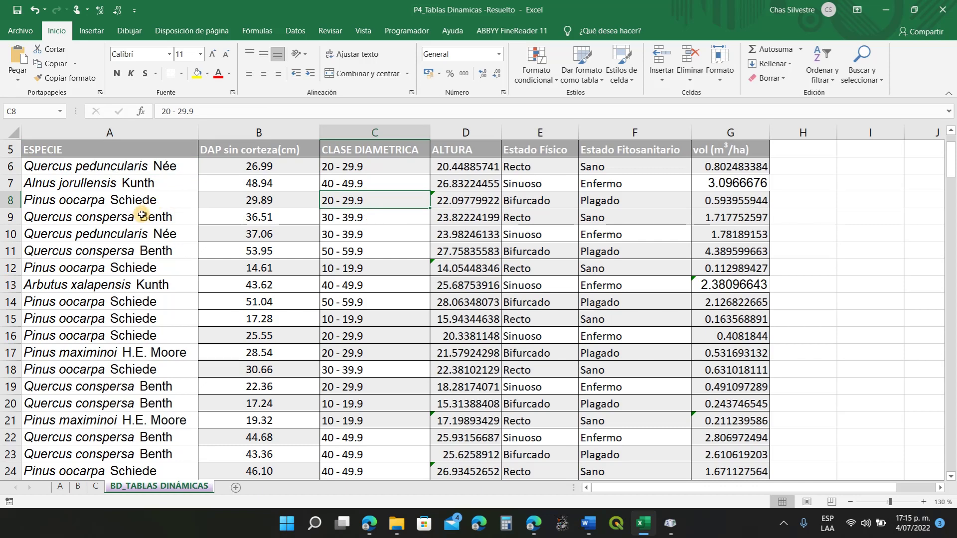
Return to sheet C and review the Pinus oocarpa Schiede count under 20 - 29.9, the whole table and the grand total
{"action": "left_click", "coordinate": [92, 491]}
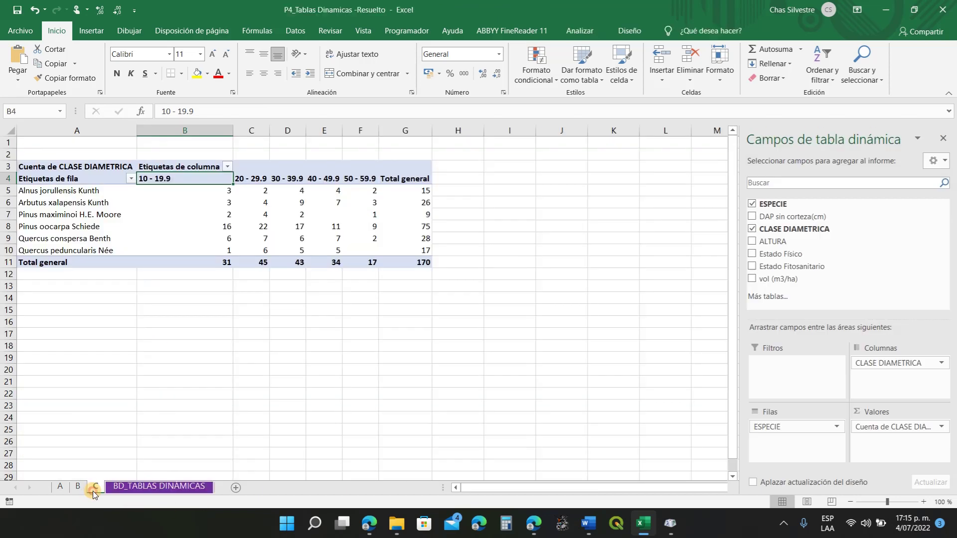
{"action": "left_click", "coordinate": [256, 227]}
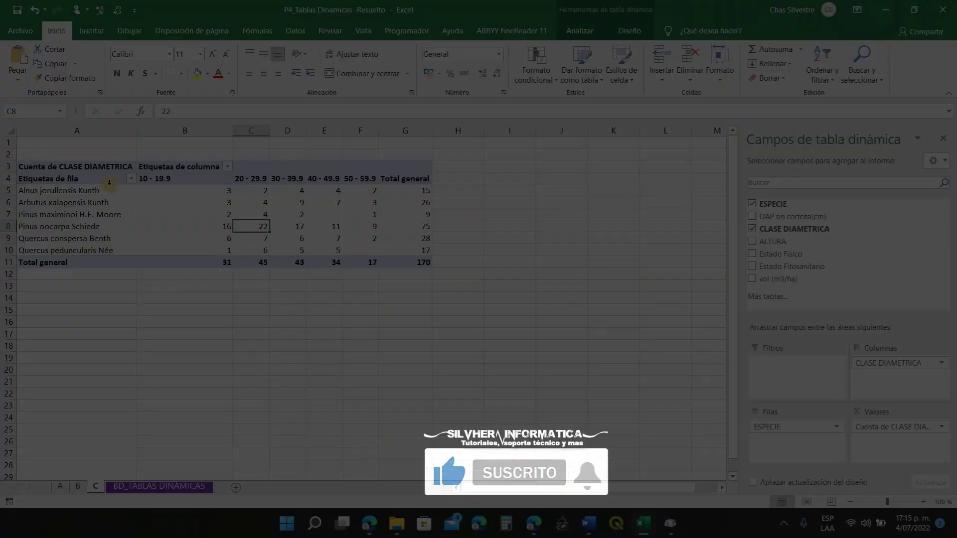
{"action": "left_click_drag", "start_coordinate": [109, 182], "coordinate": [399, 262]}
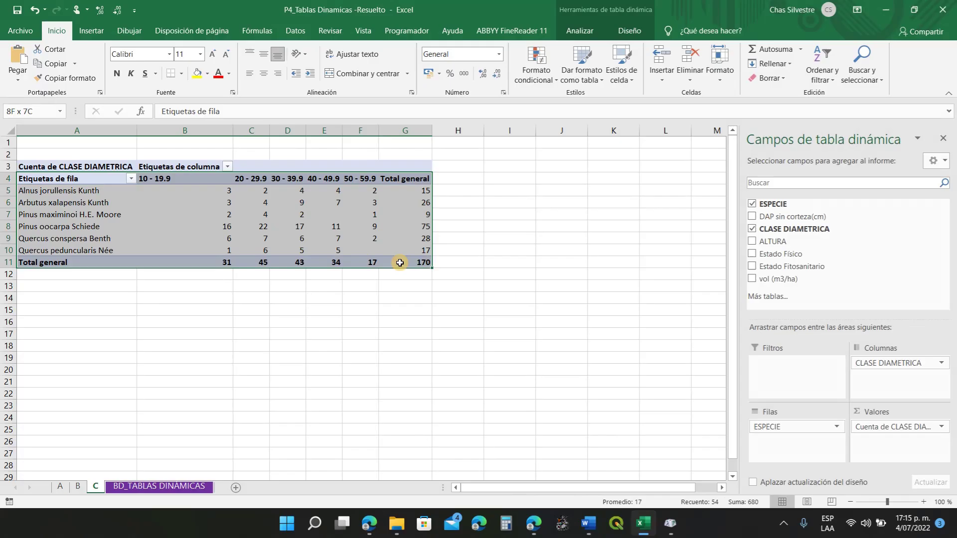
{"action": "left_click", "coordinate": [399, 263]}
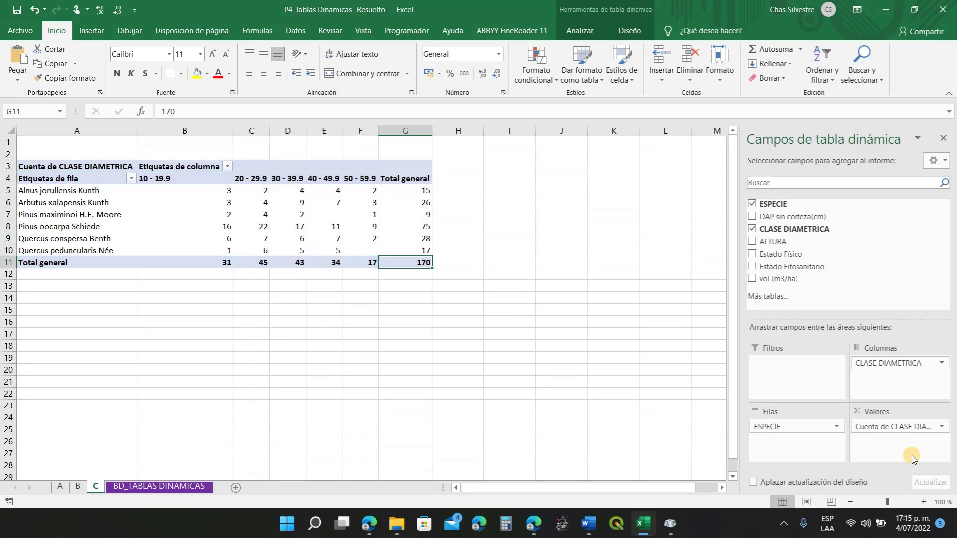
{"action": "left_click_drag", "start_coordinate": [881, 432], "coordinate": [439, 283]}
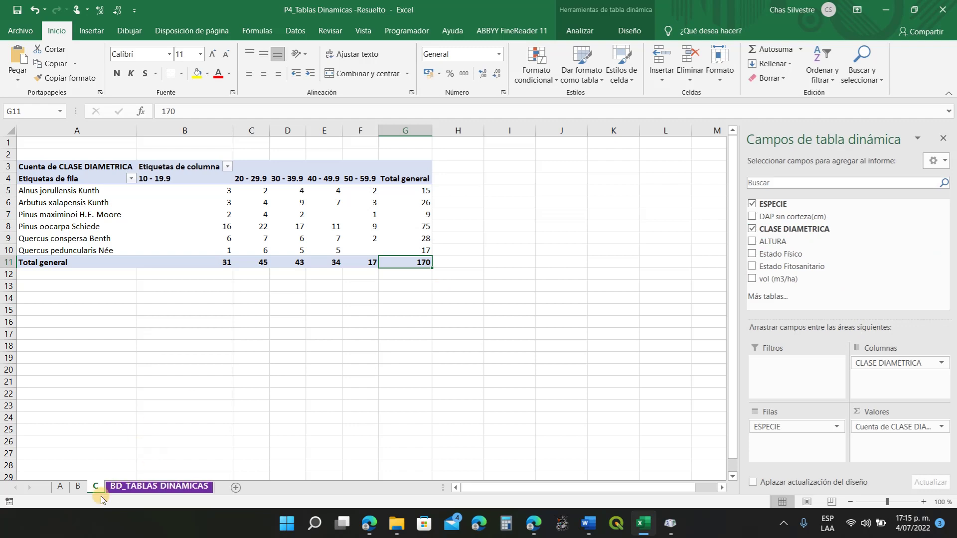
Examine how the class ranges are written in the CLASE DIAMETRICA column of the BD_TABLAS DINÁMICAS sheet
{"action": "left_click", "coordinate": [132, 486]}
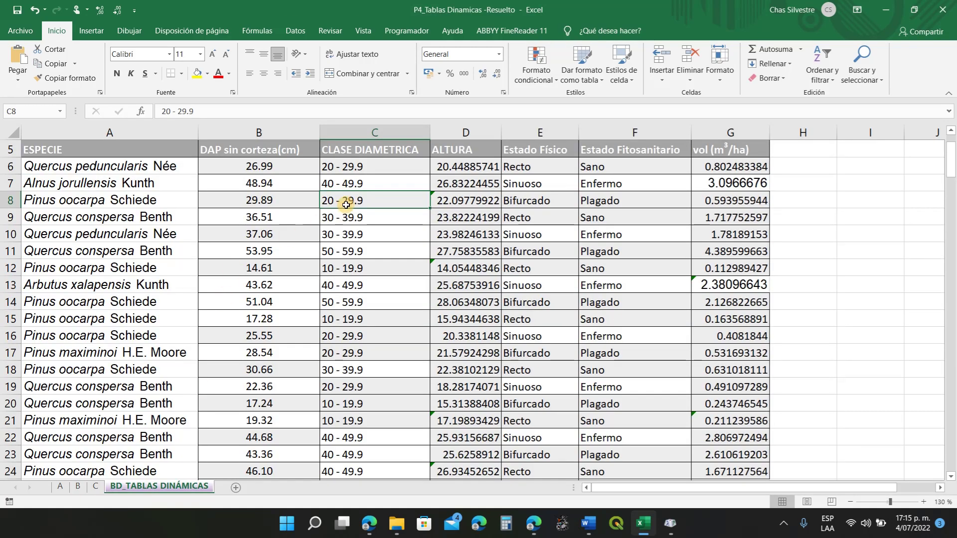
{"action": "left_click_drag", "start_coordinate": [368, 166], "coordinate": [368, 267]}
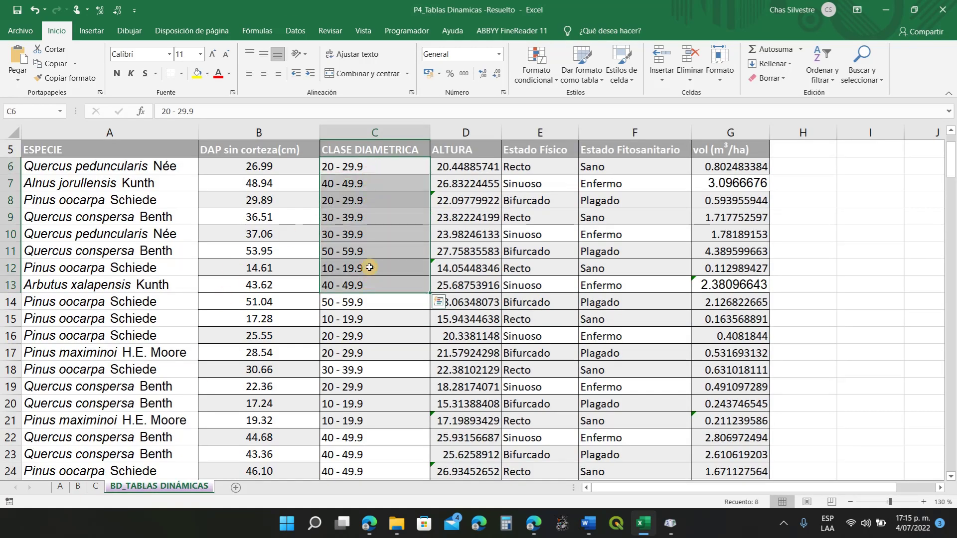
{"action": "left_click", "coordinate": [368, 166]}
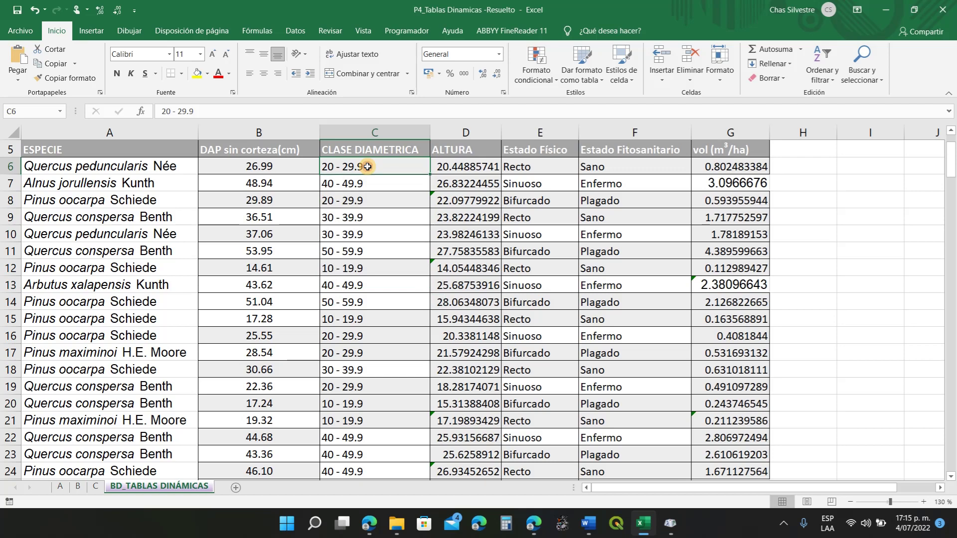
{"action": "double_click", "coordinate": [334, 167]}
{"action": "left_click_drag", "start_coordinate": [324, 166], "coordinate": [374, 166]}
{"action": "key", "text": "Return"}
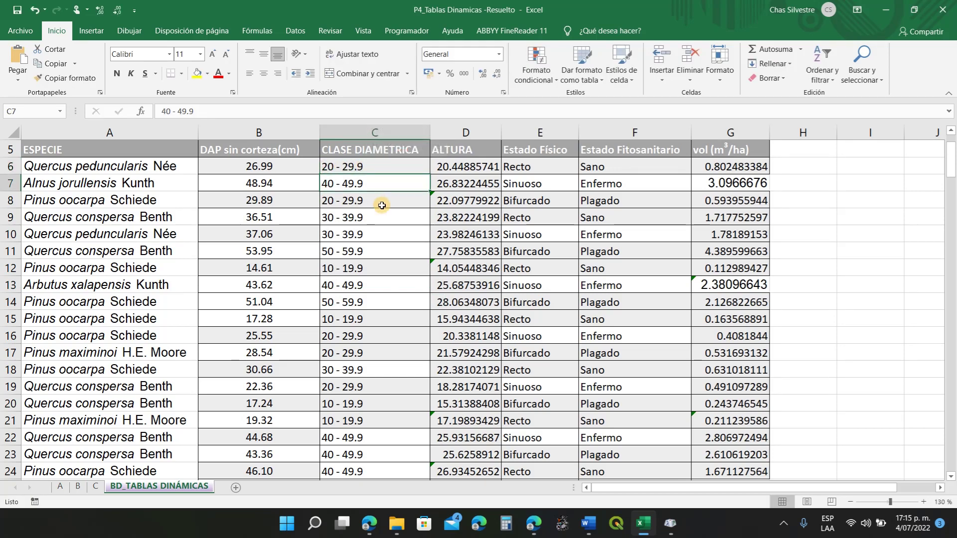
{"action": "left_click", "coordinate": [380, 165]}
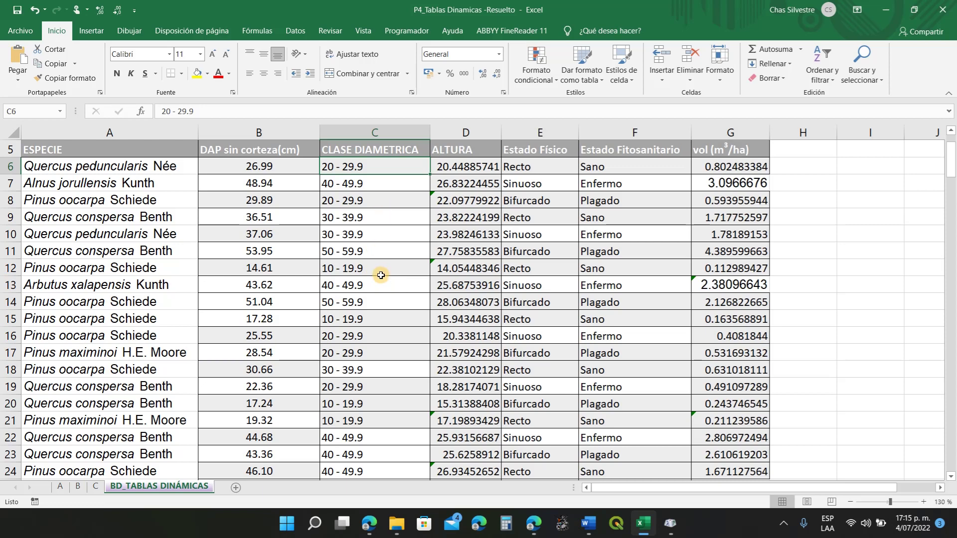
{"action": "left_click", "coordinate": [369, 232]}
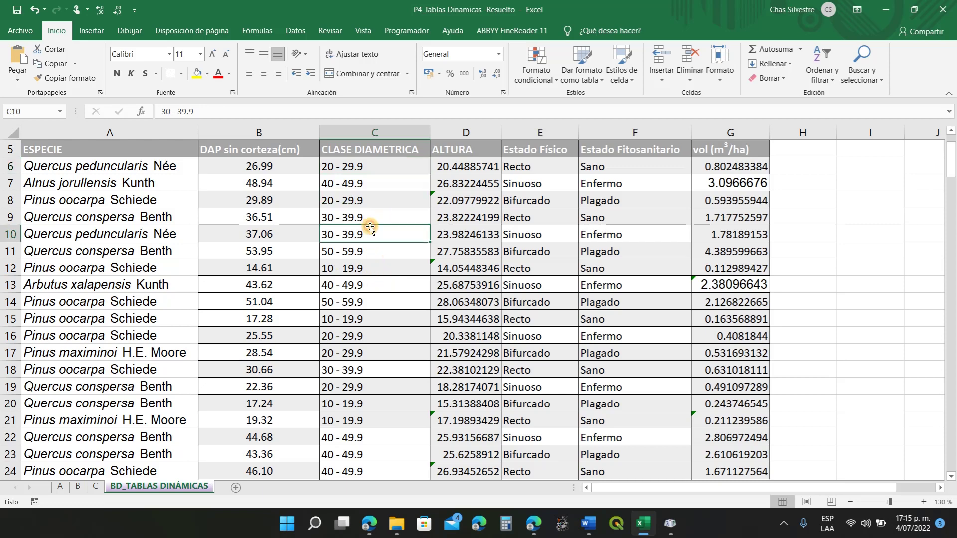
{"action": "left_click", "coordinate": [355, 269]}
{"action": "left_click", "coordinate": [351, 319]}
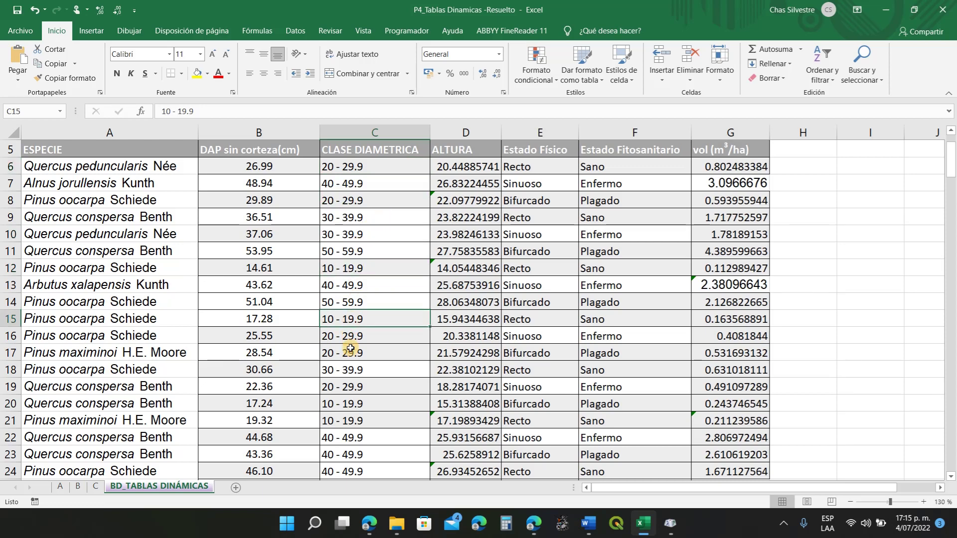
Go back to sheet C, then switch to the Word document and read exercise D about the physical state of the species
{"action": "left_click", "coordinate": [95, 487]}
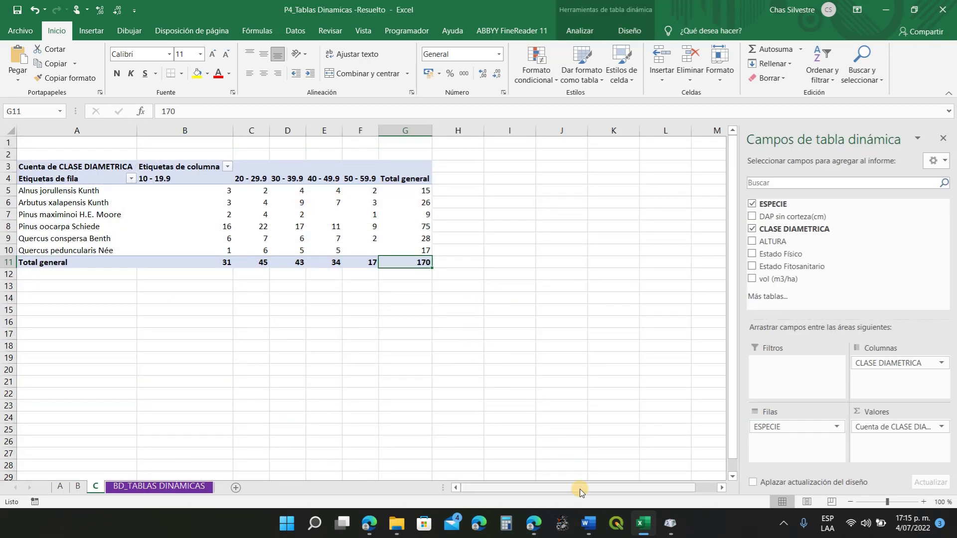
{"action": "left_click", "coordinate": [588, 523]}
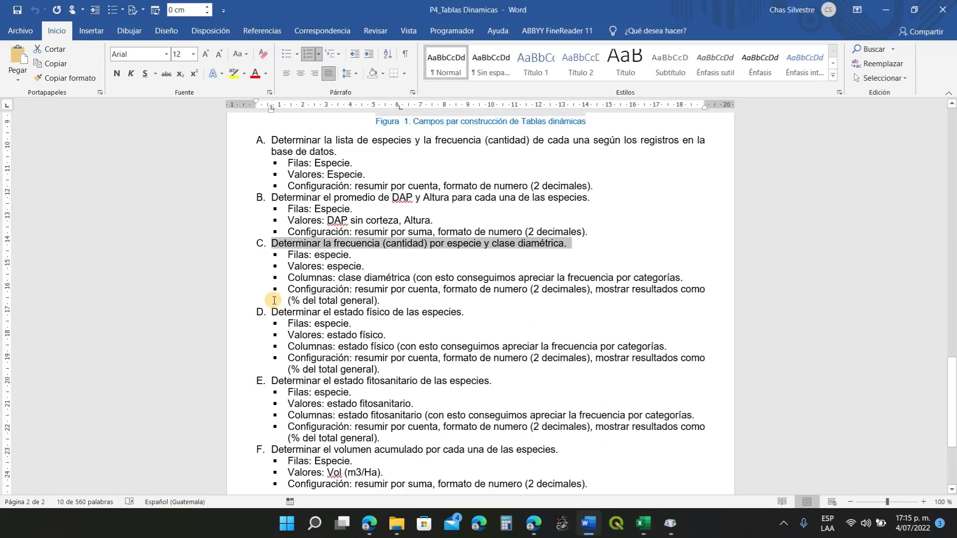
{"action": "left_click_drag", "start_coordinate": [273, 313], "coordinate": [467, 316]}
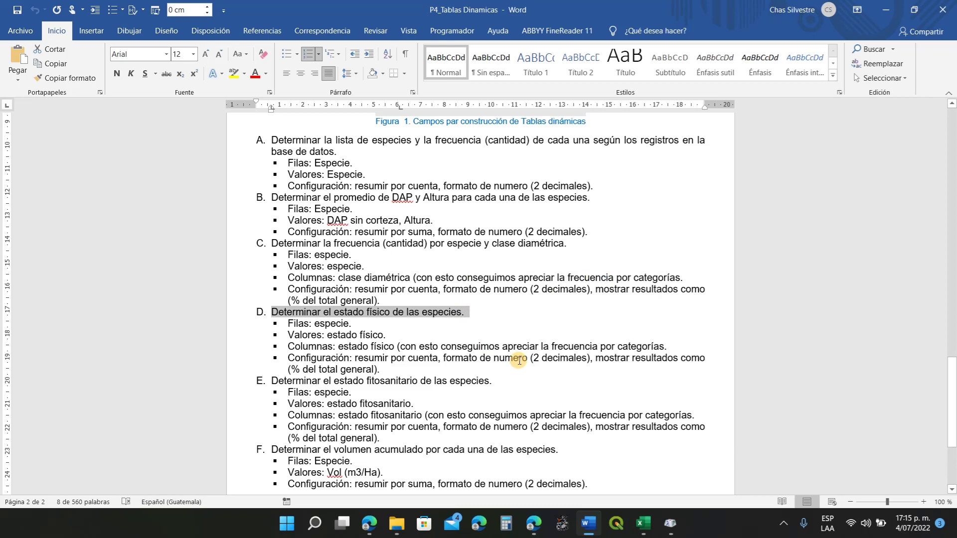
{"action": "scroll", "coordinate": [497, 323], "scroll_direction": "down", "scroll_amount": 2}
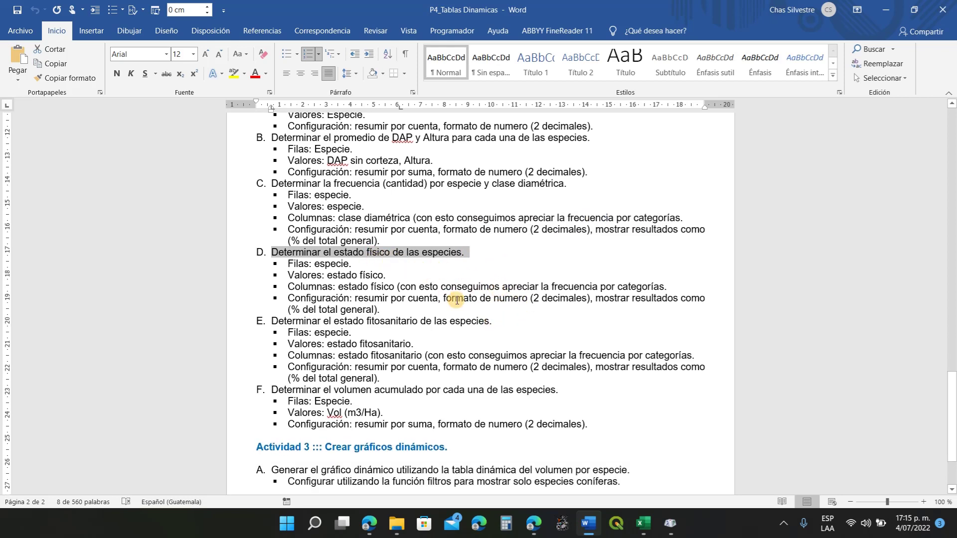
Return to Excel and examine the Estado Físico column and its first entries on the BD_TABLAS DINÁMICAS sheet
{"action": "left_click", "coordinate": [643, 524]}
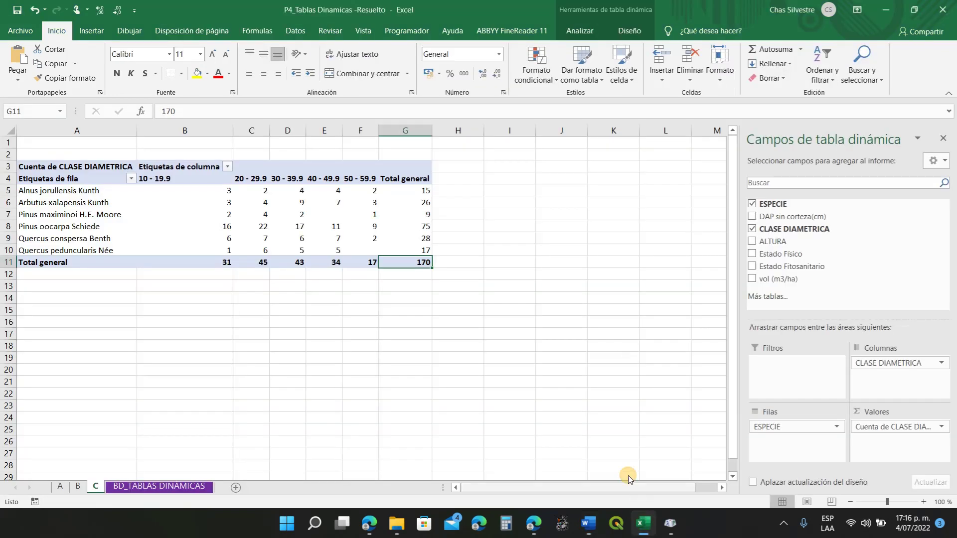
{"action": "left_click", "coordinate": [171, 488]}
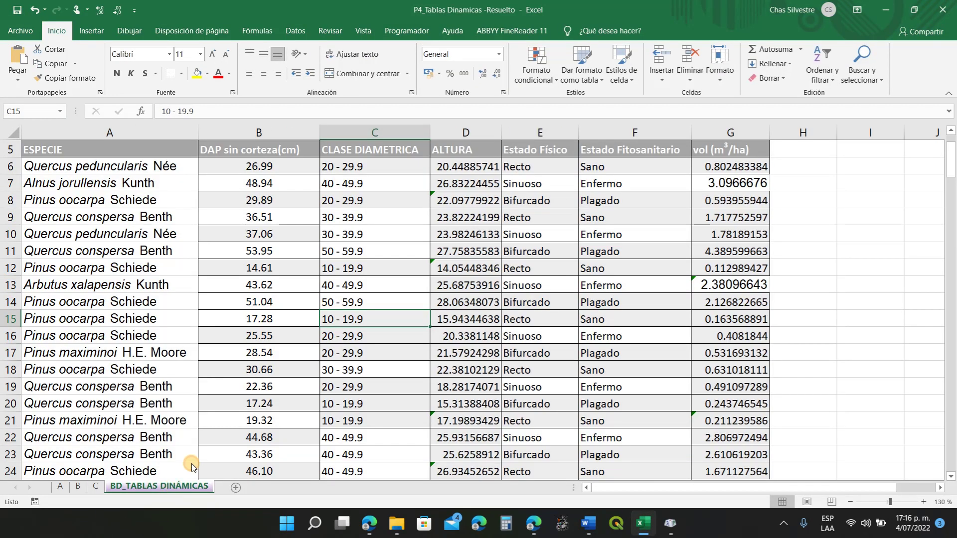
{"action": "left_click", "coordinate": [648, 181]}
{"action": "left_click", "coordinate": [557, 150]}
{"action": "left_click", "coordinate": [542, 166]}
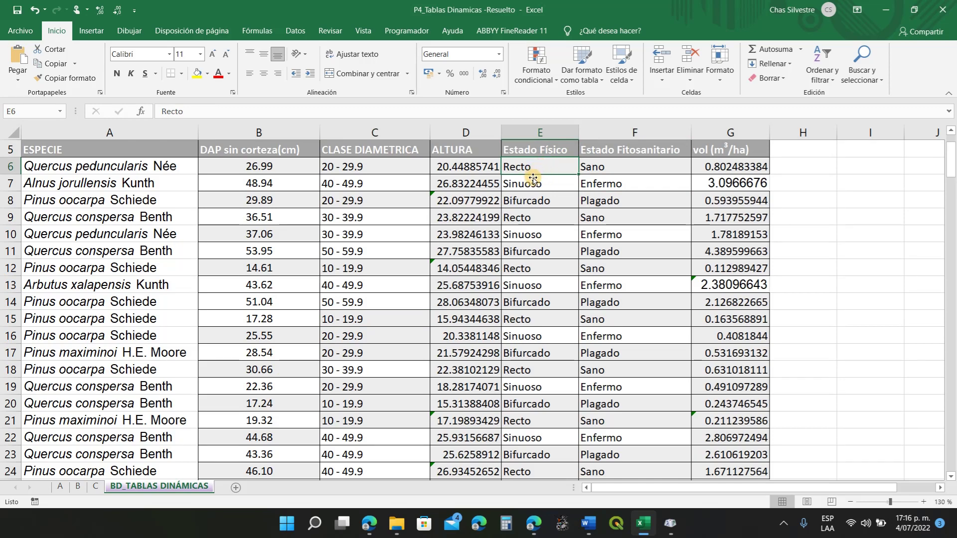
{"action": "left_click", "coordinate": [533, 185]}
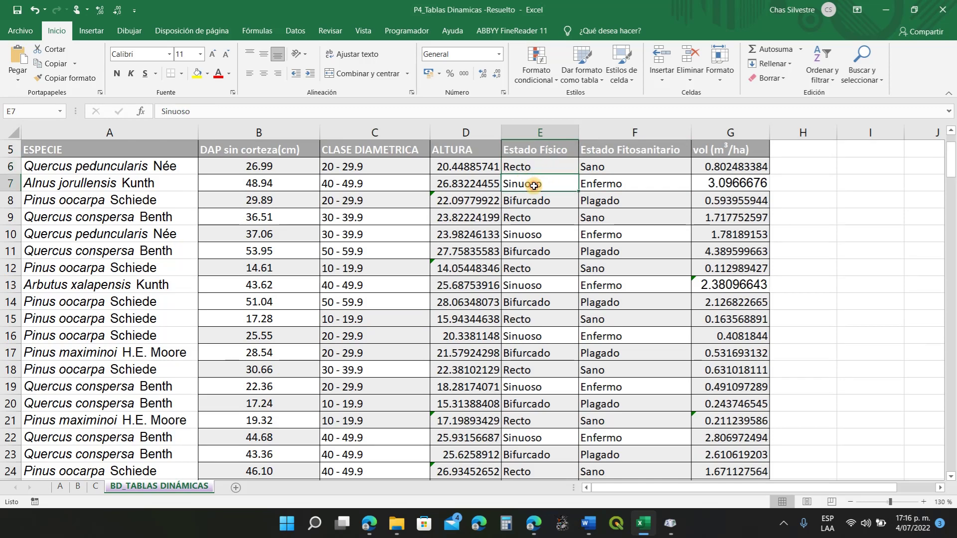
Create a pivot table on a new worksheet from the inventory data range A5:G175 of the BD_TABLAS DINÁMICAS sheet
{"action": "left_click", "coordinate": [536, 202]}
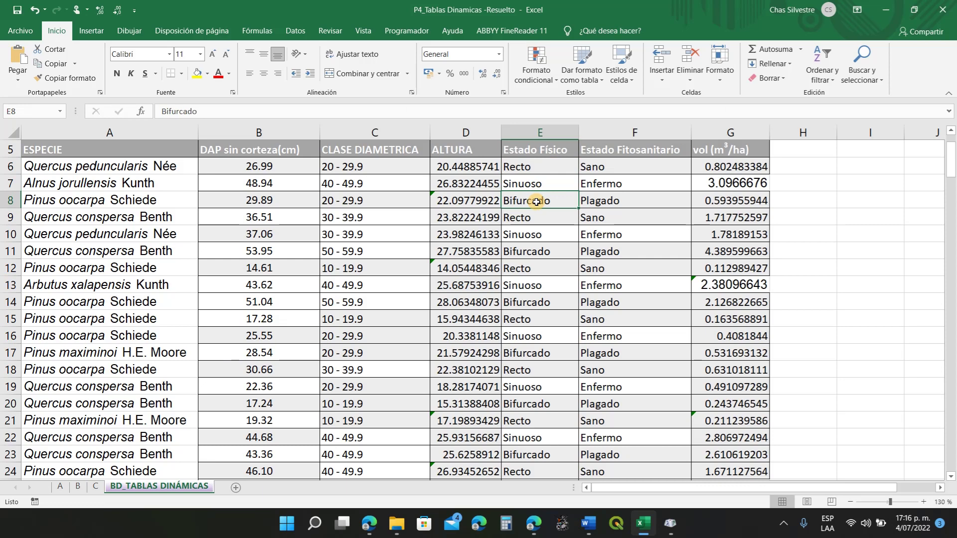
{"action": "scroll", "coordinate": [182, 222], "scroll_direction": "up", "scroll_amount": 1}
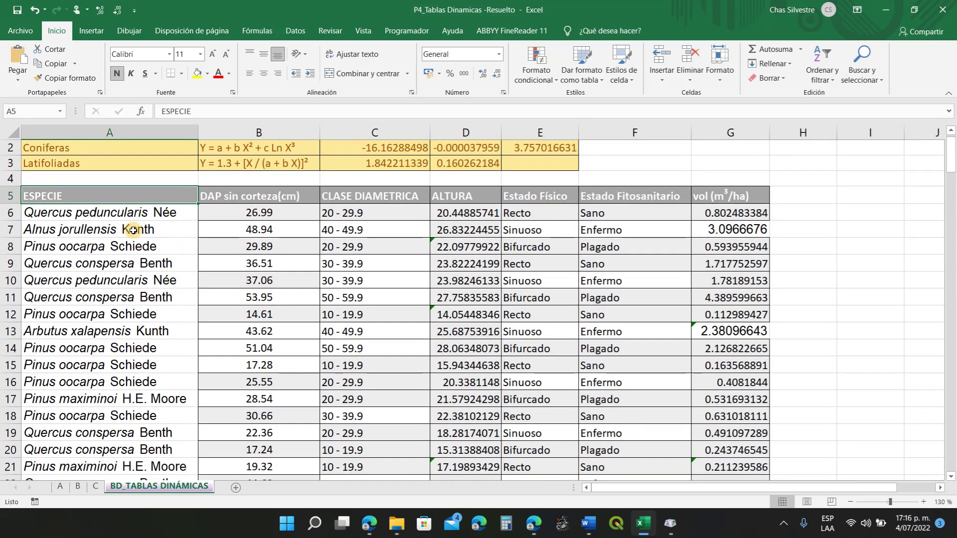
{"action": "left_click", "coordinate": [124, 230]}
{"action": "left_click", "coordinate": [67, 196]}
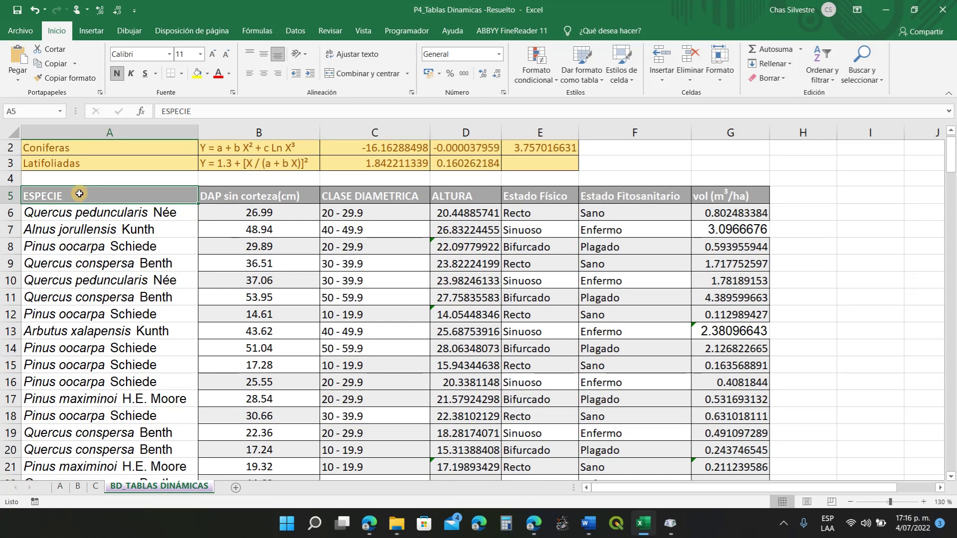
{"action": "left_click", "coordinate": [91, 31]}
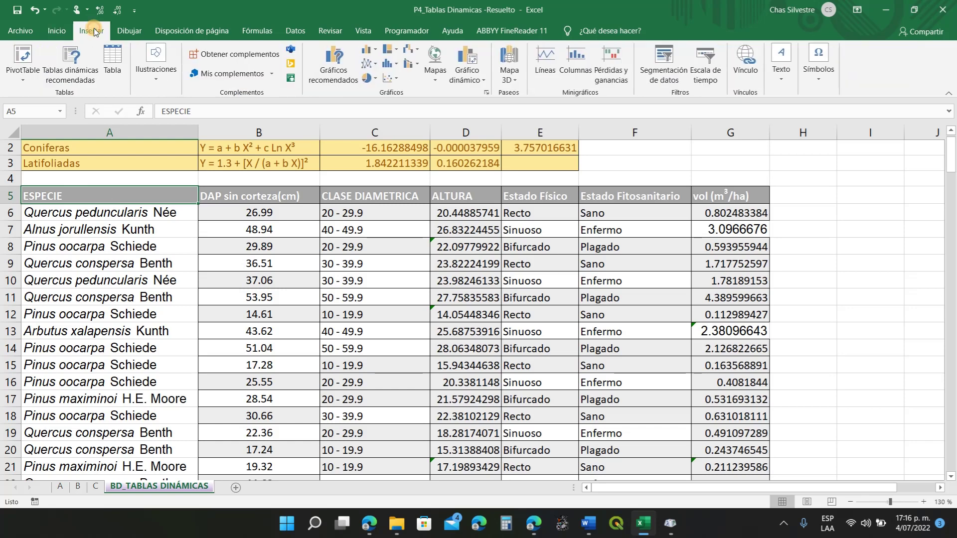
{"action": "left_click", "coordinate": [22, 55]}
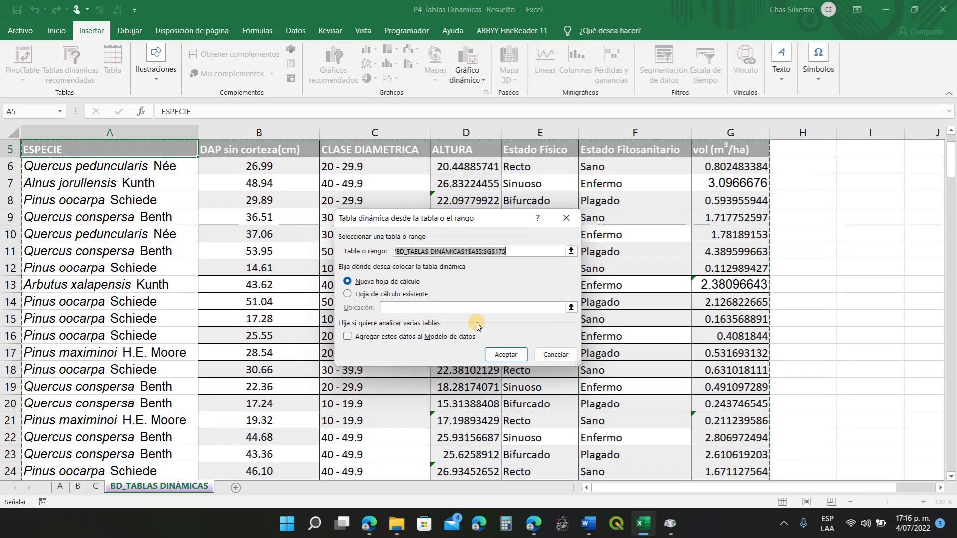
{"action": "left_click", "coordinate": [506, 354]}
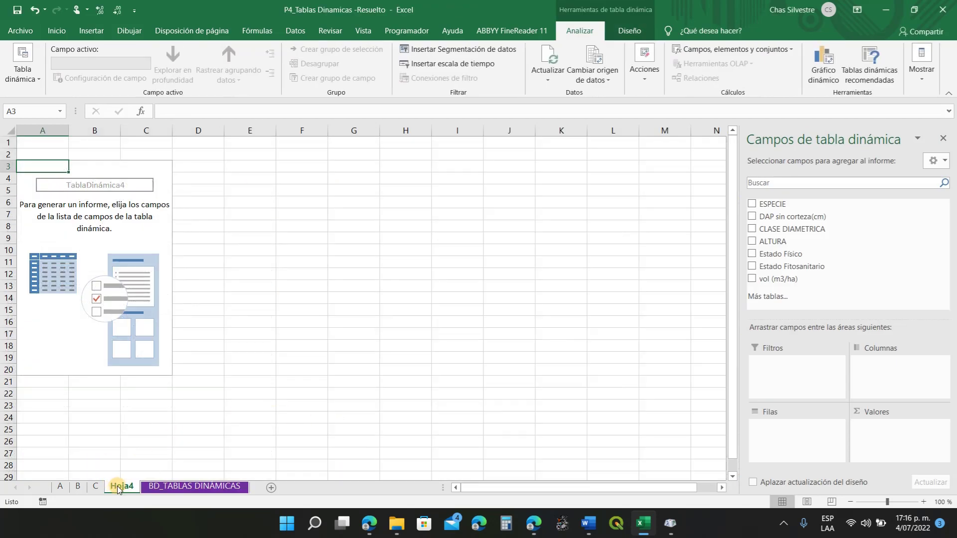
Rename the new pivot table sheet as D
{"action": "double_click", "coordinate": [119, 486]}
{"action": "type", "text": "D"}
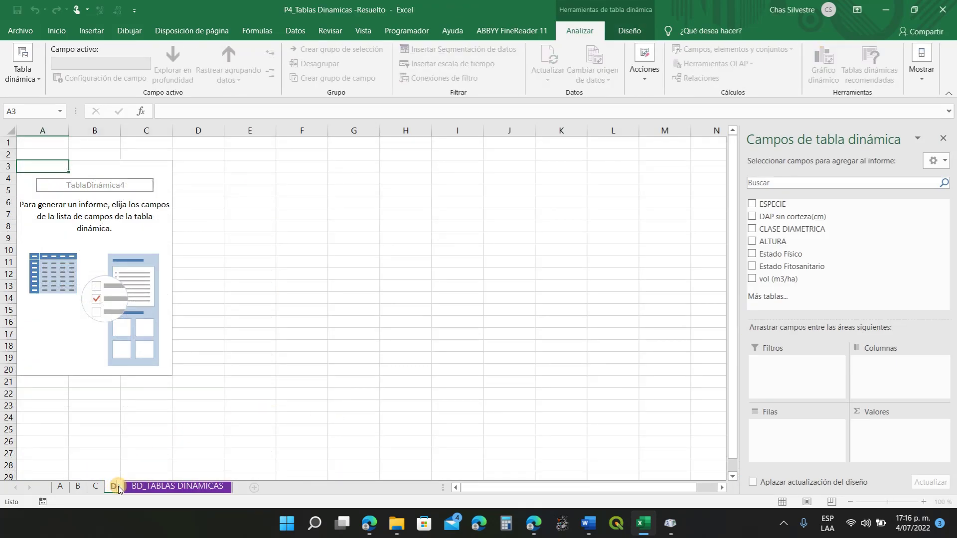
{"action": "key", "text": "Return"}
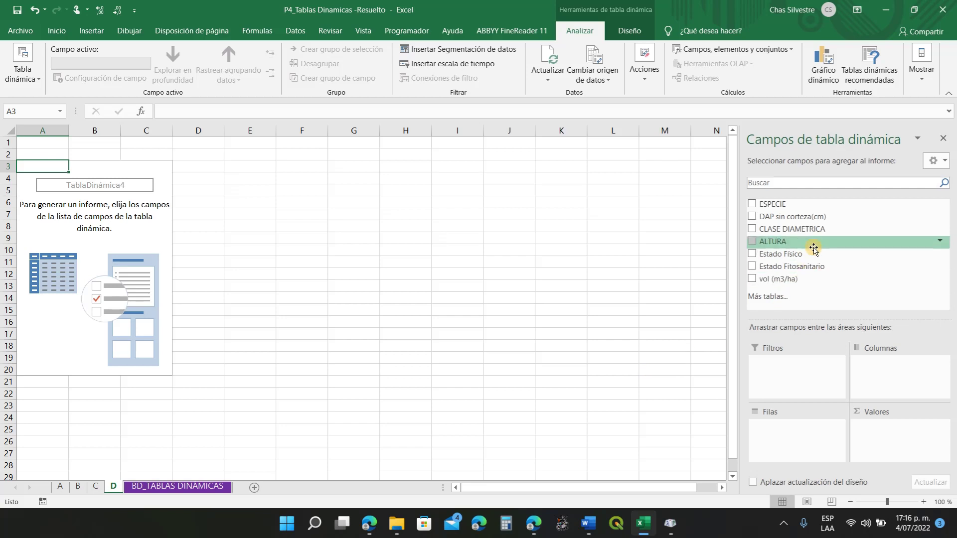
Lay out the pivot table with ESPECIE as rows and Estado Físico as both columns and counted values
{"action": "left_click_drag", "start_coordinate": [793, 203], "coordinate": [789, 443]}
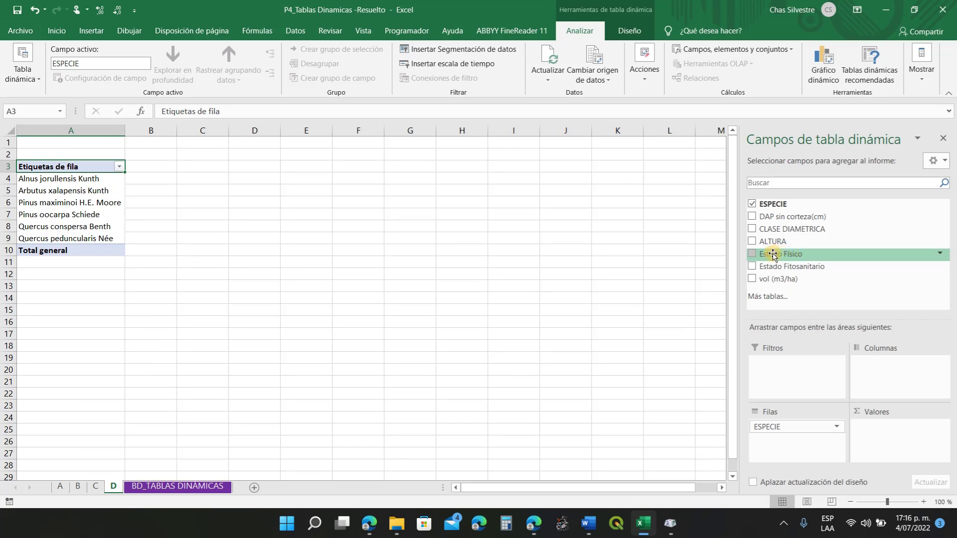
{"action": "left_click_drag", "start_coordinate": [781, 255], "coordinate": [878, 373]}
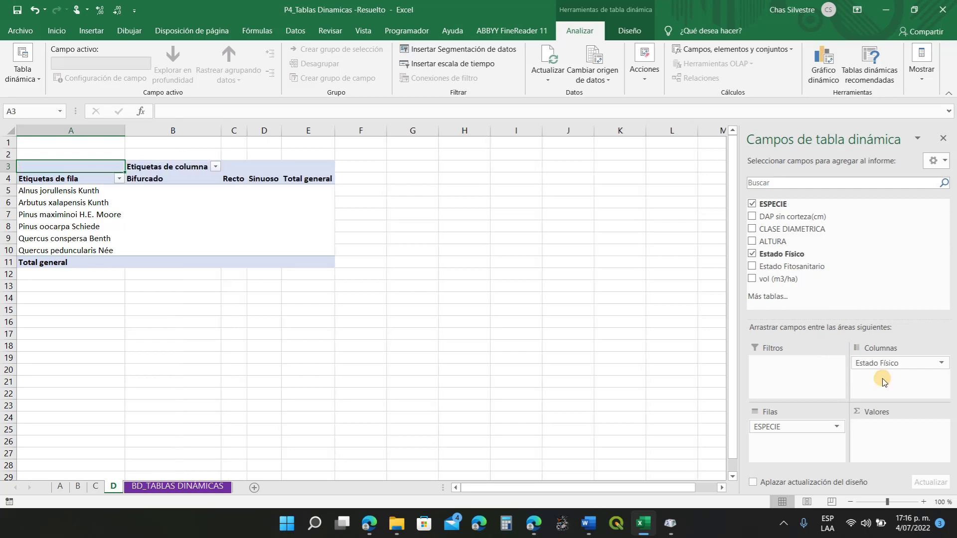
{"action": "left_click", "coordinate": [166, 180]}
{"action": "left_click", "coordinate": [233, 179]}
{"action": "left_click", "coordinate": [299, 180]}
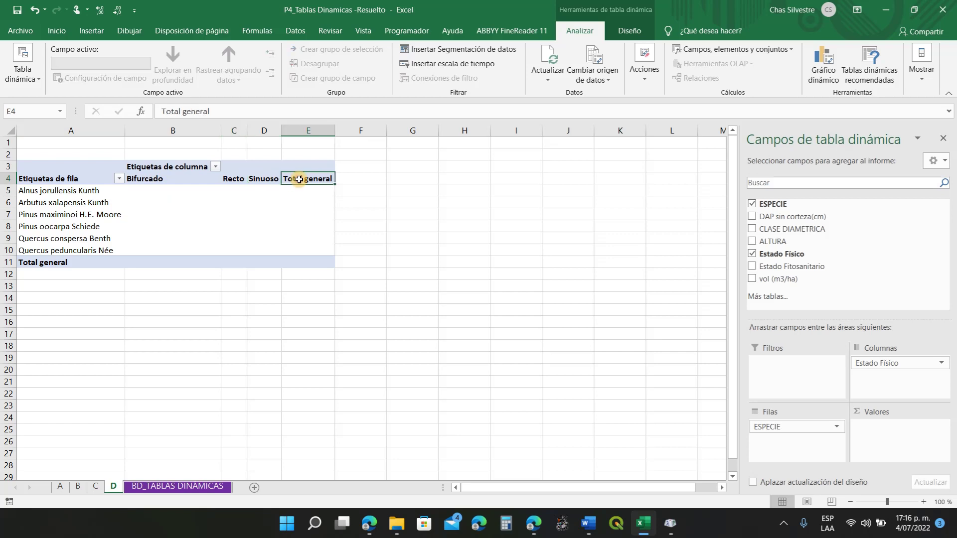
{"action": "left_click", "coordinate": [266, 179]}
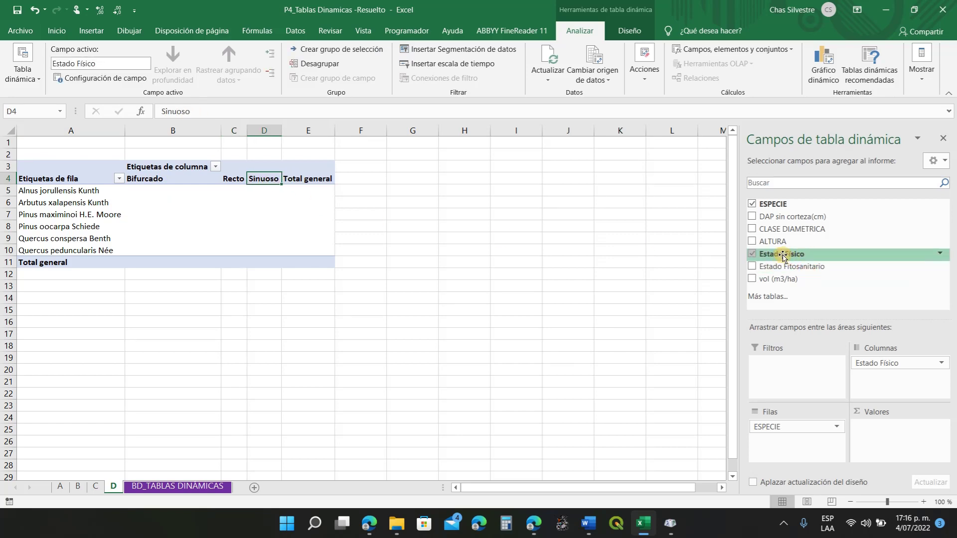
{"action": "left_click_drag", "start_coordinate": [792, 256], "coordinate": [892, 442]}
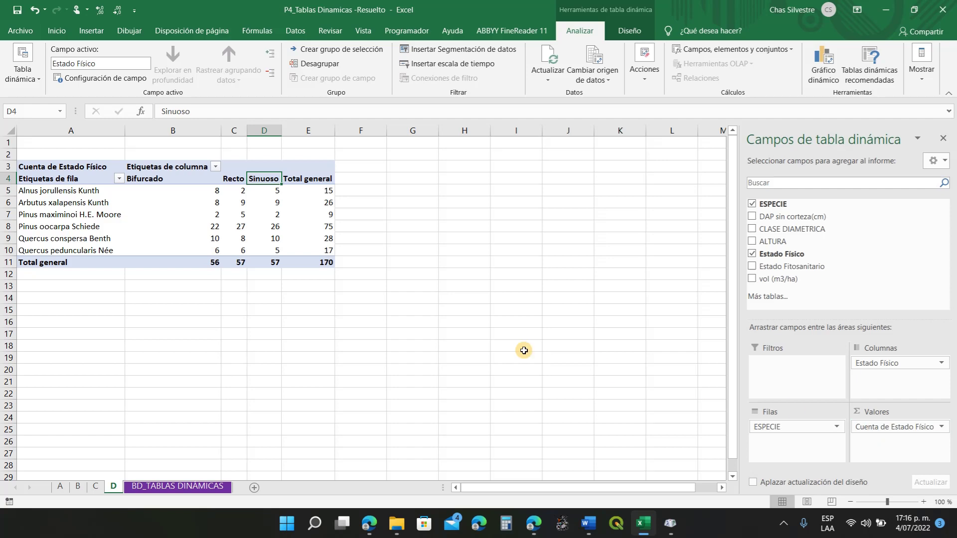
Review the species counts under the Bifurcado, Recto and Sinuoso columns of the pivot table
{"action": "left_click", "coordinate": [197, 191]}
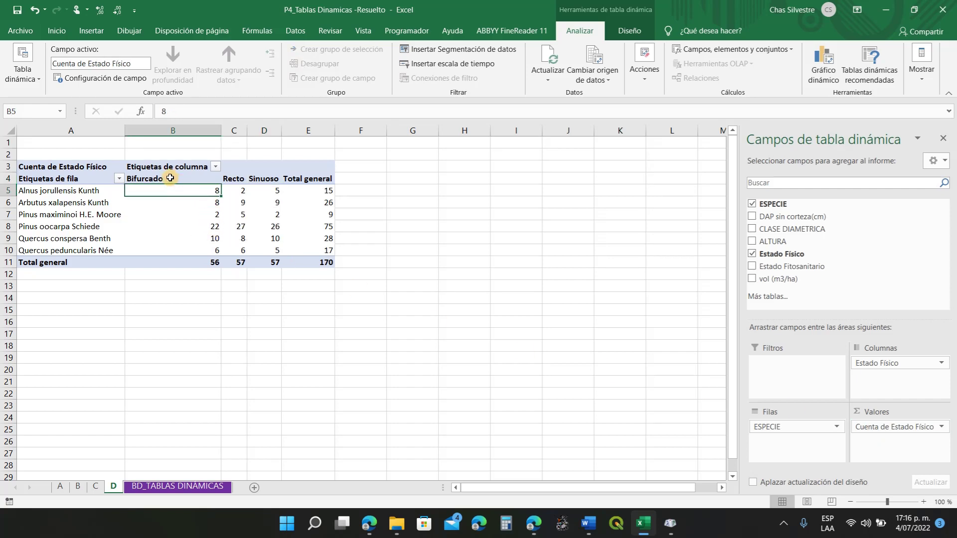
{"action": "left_click", "coordinate": [170, 178]}
{"action": "left_click", "coordinate": [234, 179]}
{"action": "left_click", "coordinate": [264, 179]}
{"action": "left_click", "coordinate": [279, 228]}
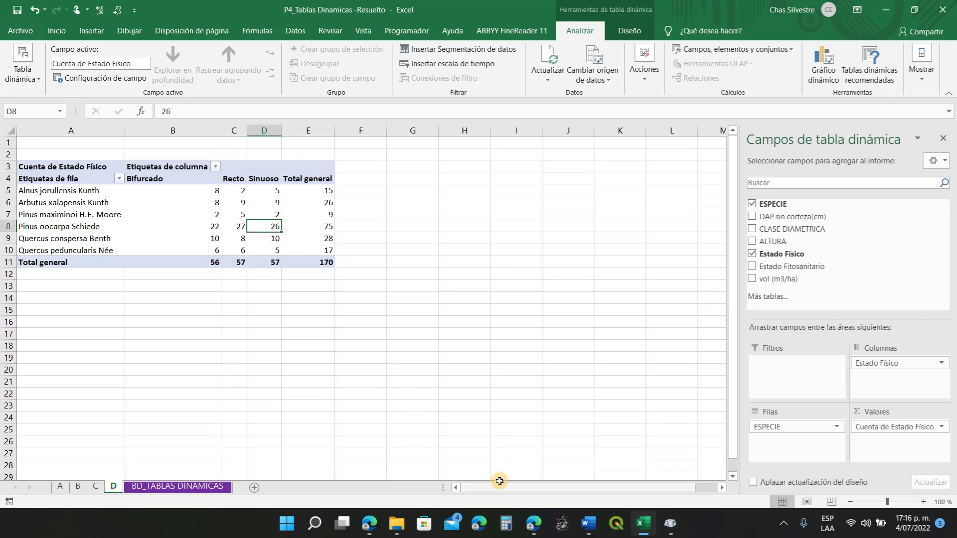
Switch to the Word document to read the configuration required for exercise D, then return to Excel
{"action": "left_click", "coordinate": [588, 524]}
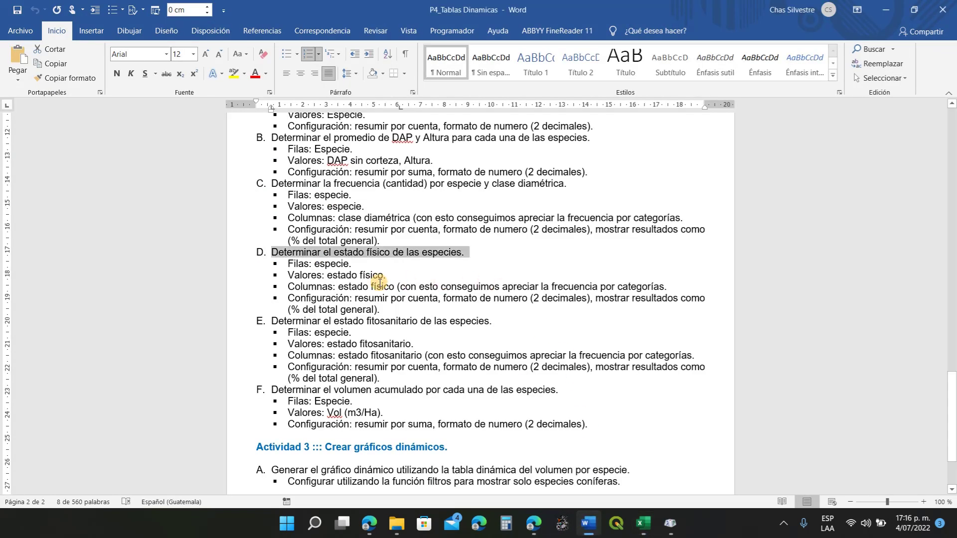
{"action": "scroll", "coordinate": [375, 274], "scroll_direction": "down", "scroll_amount": 1}
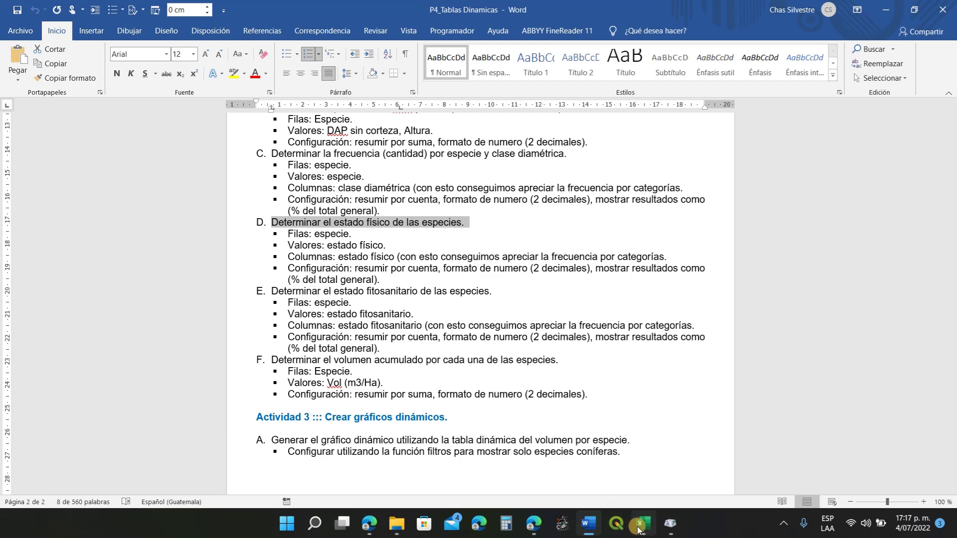
{"action": "mouse_move", "coordinate": [641, 530]}
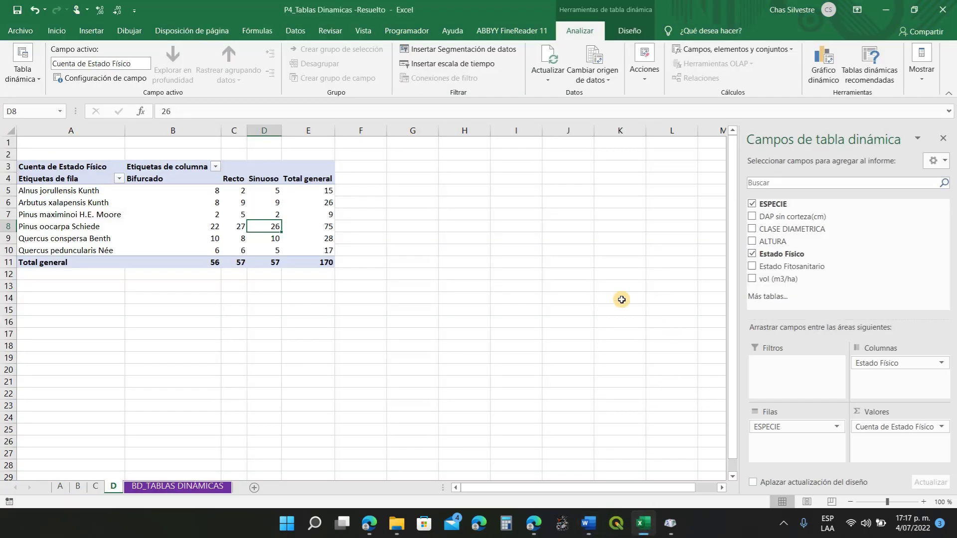
Show the Cuenta de Estado Físico values as % del total general, with the Número format and 2 decimals
{"action": "left_click", "coordinate": [941, 429]}
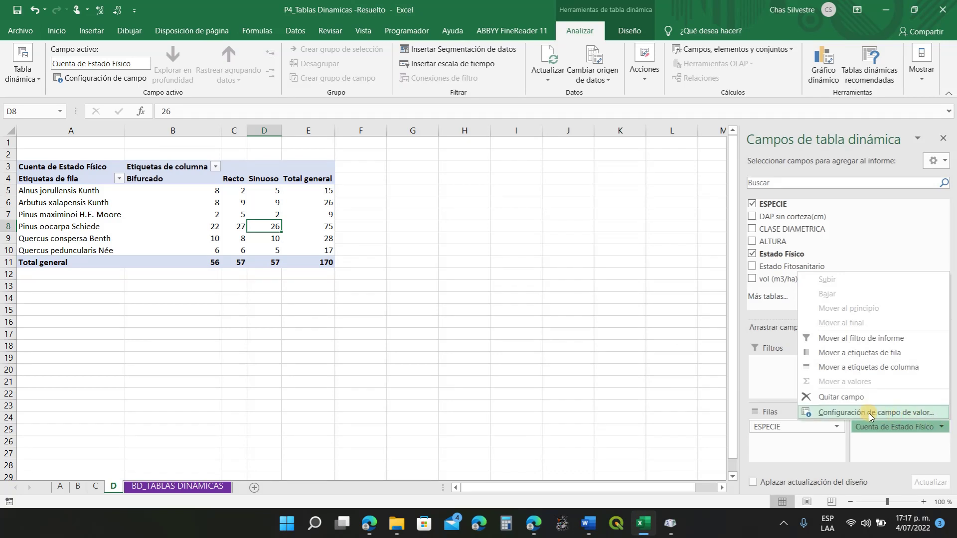
{"action": "left_click", "coordinate": [892, 412]}
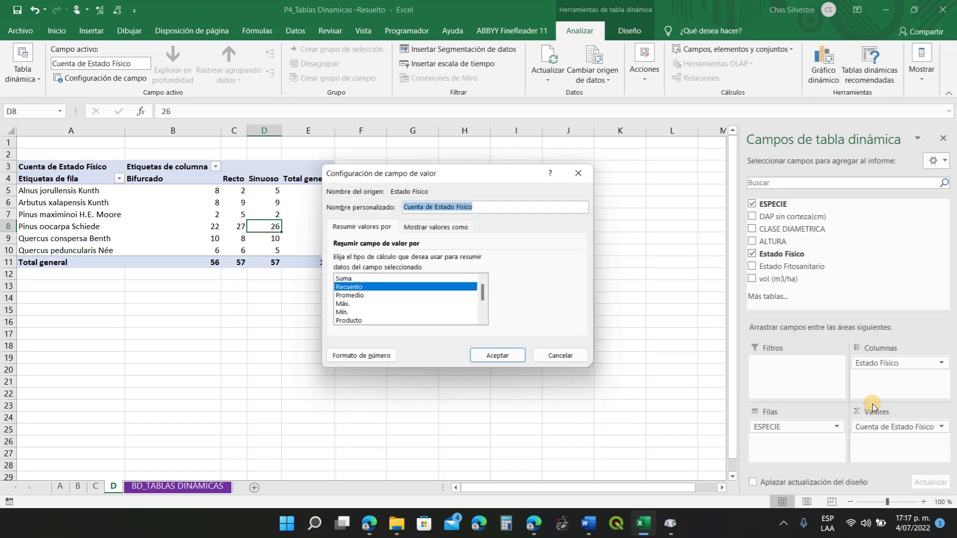
{"action": "left_click", "coordinate": [434, 228]}
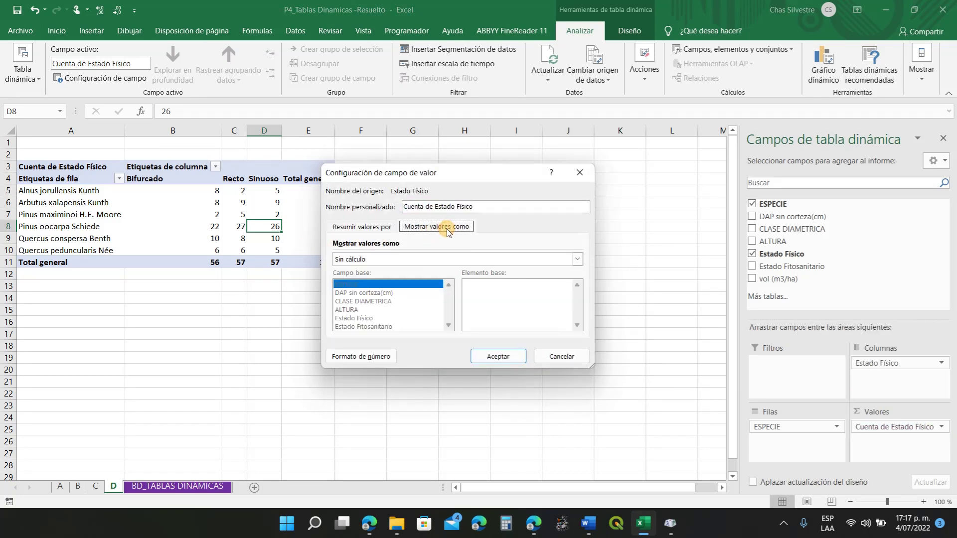
{"action": "left_click", "coordinate": [468, 260]}
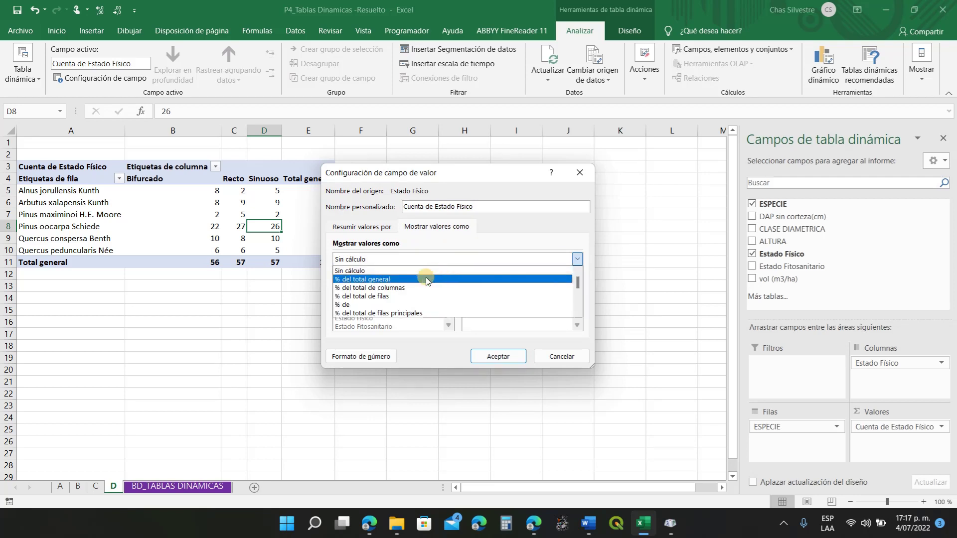
{"action": "left_click", "coordinate": [387, 280]}
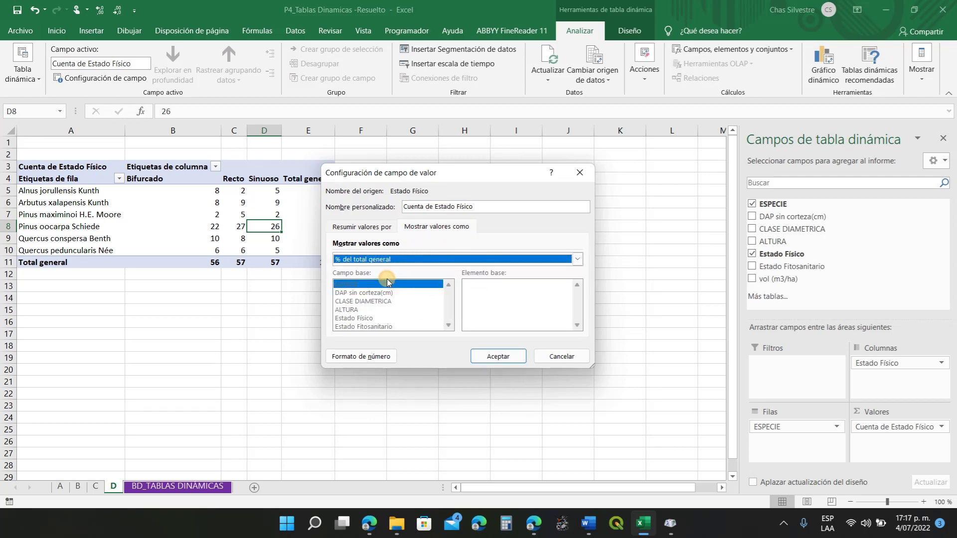
{"action": "left_click", "coordinate": [357, 357]}
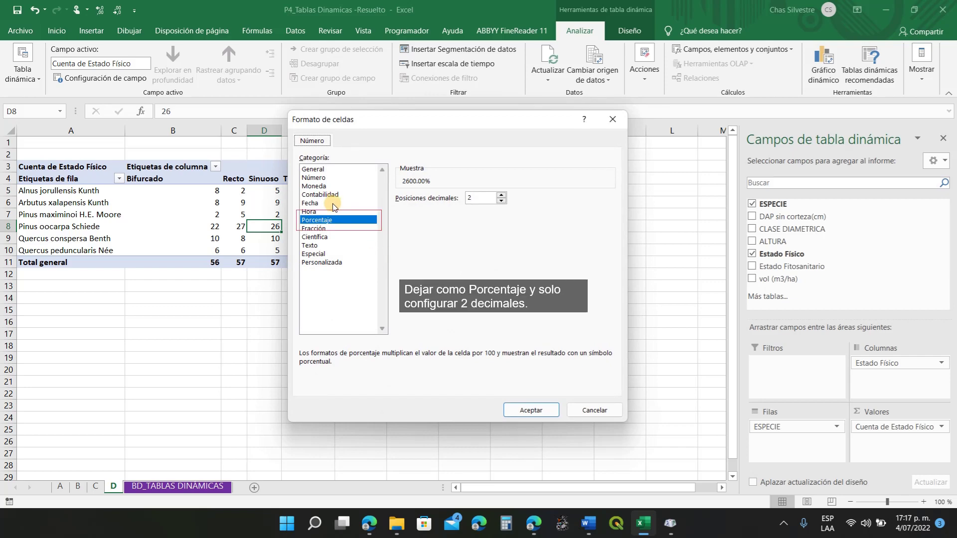
{"action": "left_click", "coordinate": [321, 178]}
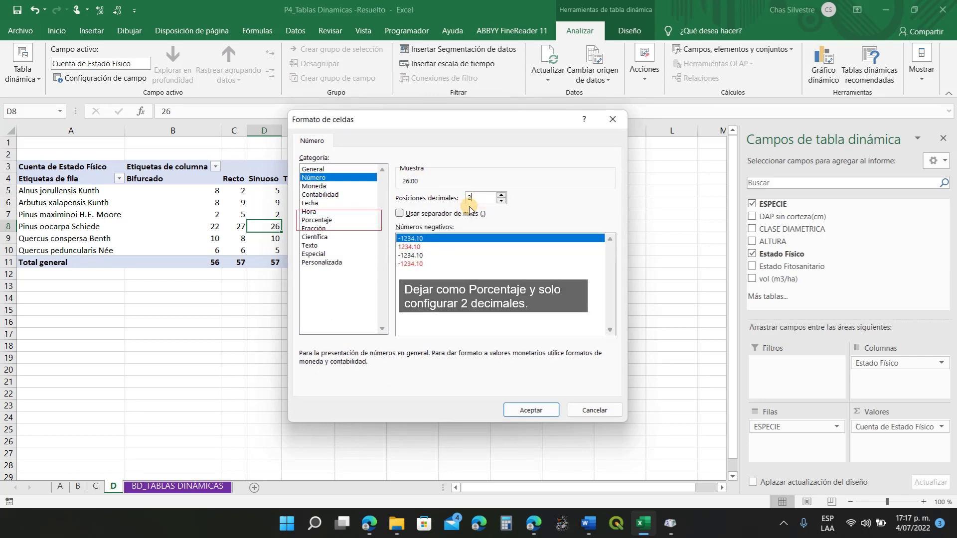
{"action": "left_click", "coordinate": [522, 409]}
{"action": "left_click", "coordinate": [494, 354]}
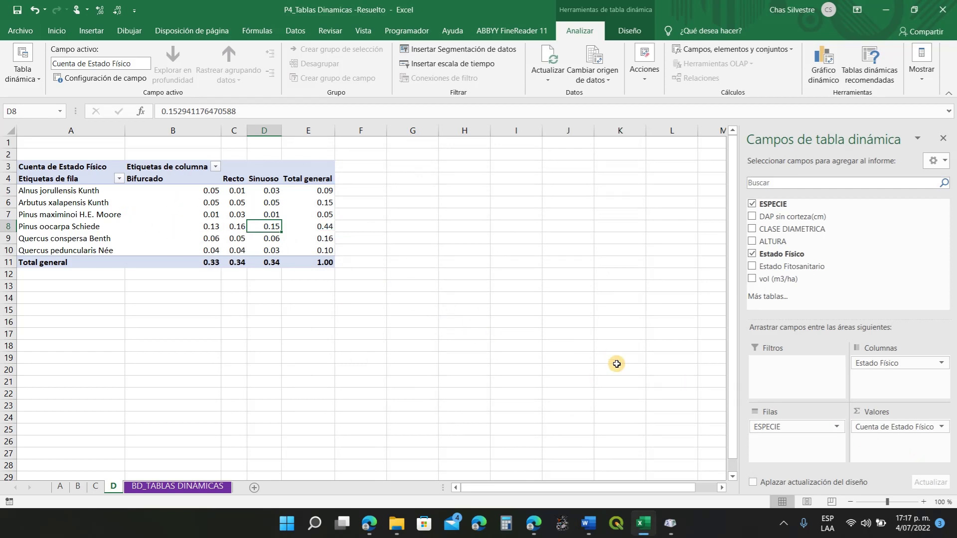
Check how the Cuenta de Estado Físico field is summarized and which calculation its values are shown as
{"action": "left_click", "coordinate": [938, 428]}
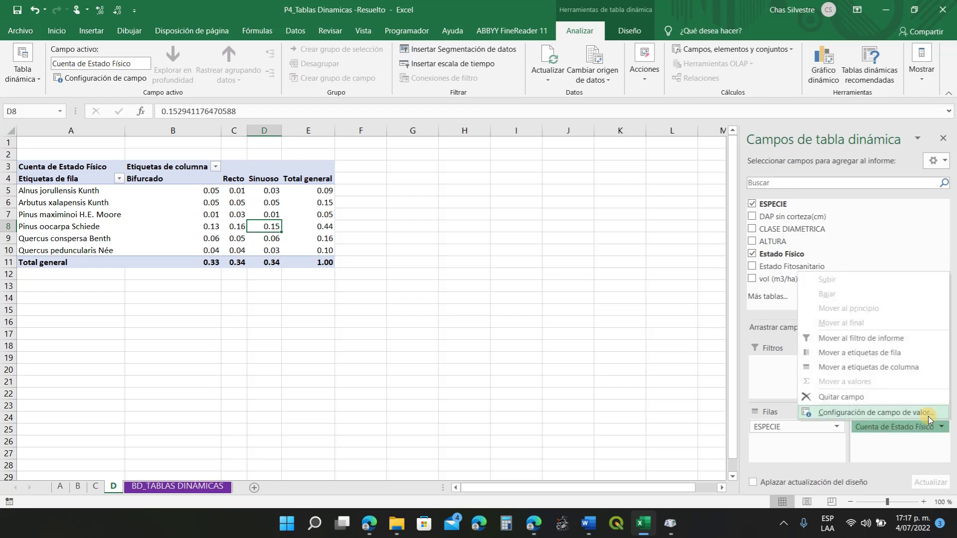
{"action": "left_click", "coordinate": [928, 413]}
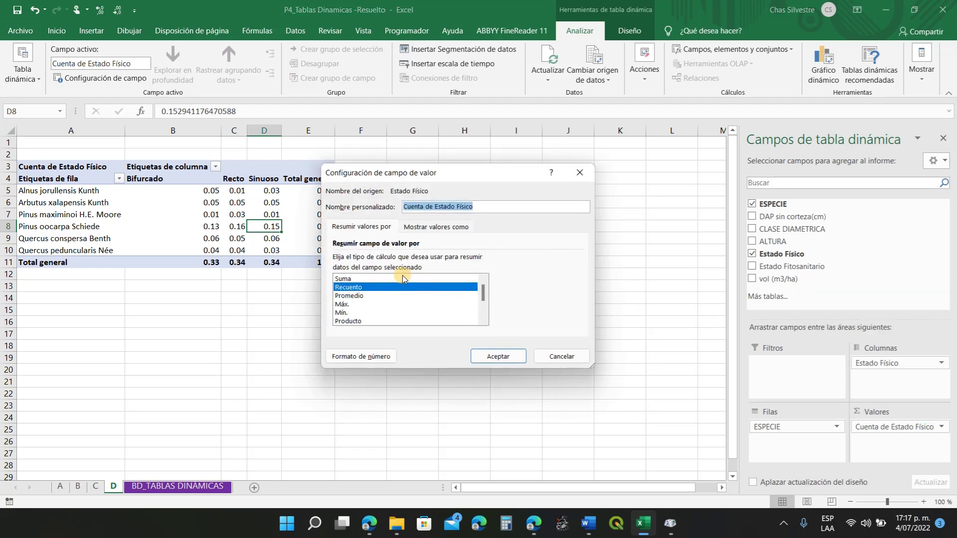
{"action": "left_click", "coordinate": [443, 227]}
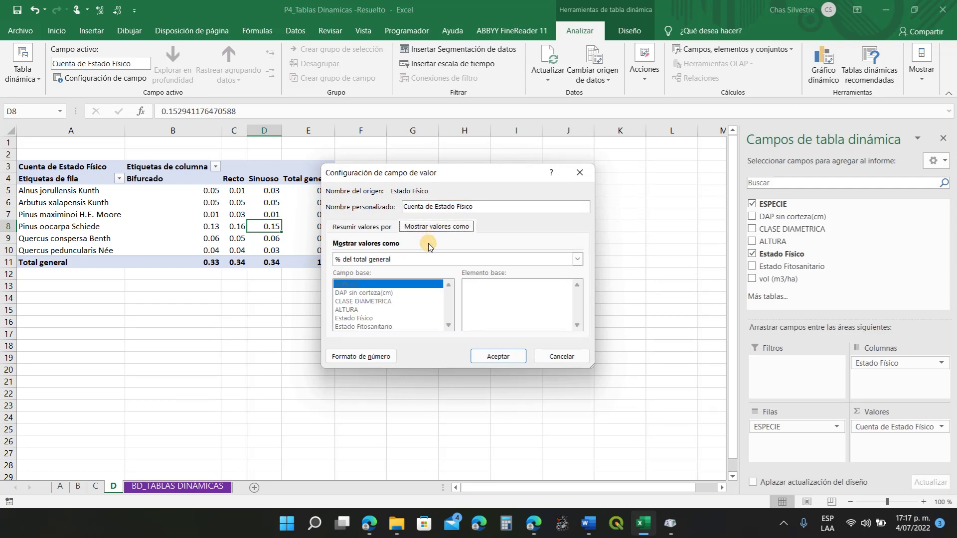
{"action": "left_click", "coordinate": [484, 357]}
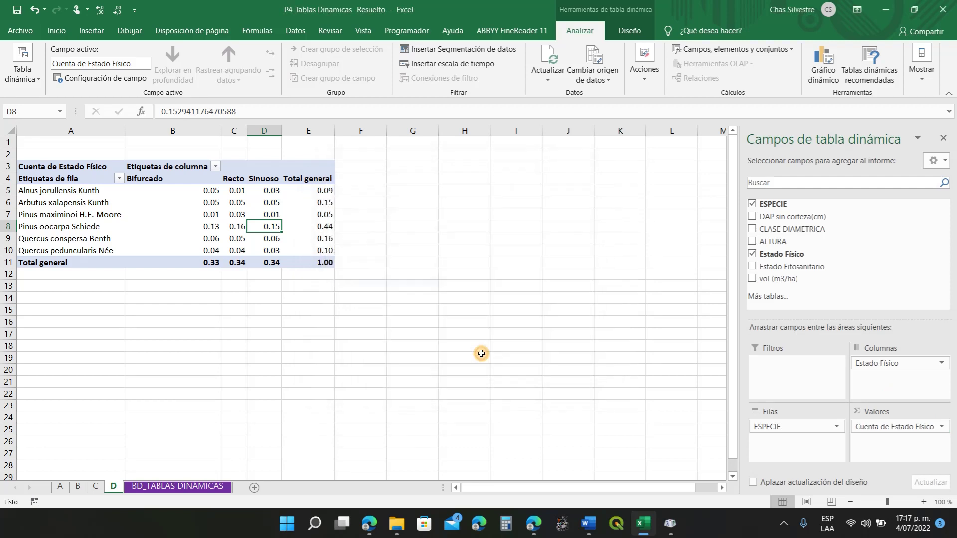
Format the pivot table values in B5:E11, including the totals, as Porcentaje
{"action": "left_click", "coordinate": [232, 214]}
{"action": "left_click", "coordinate": [227, 203]}
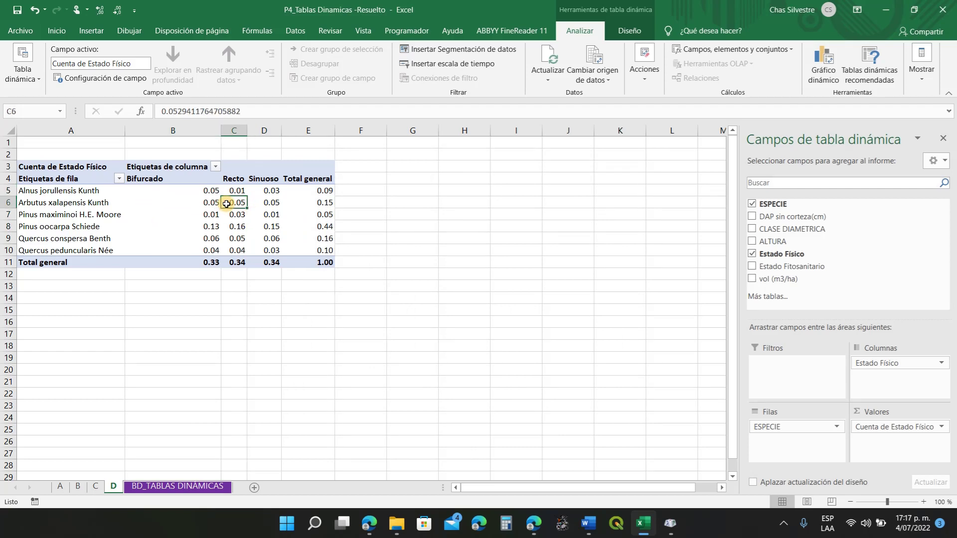
{"action": "left_click", "coordinate": [170, 189]}
{"action": "left_click_drag", "start_coordinate": [166, 189], "coordinate": [302, 261]}
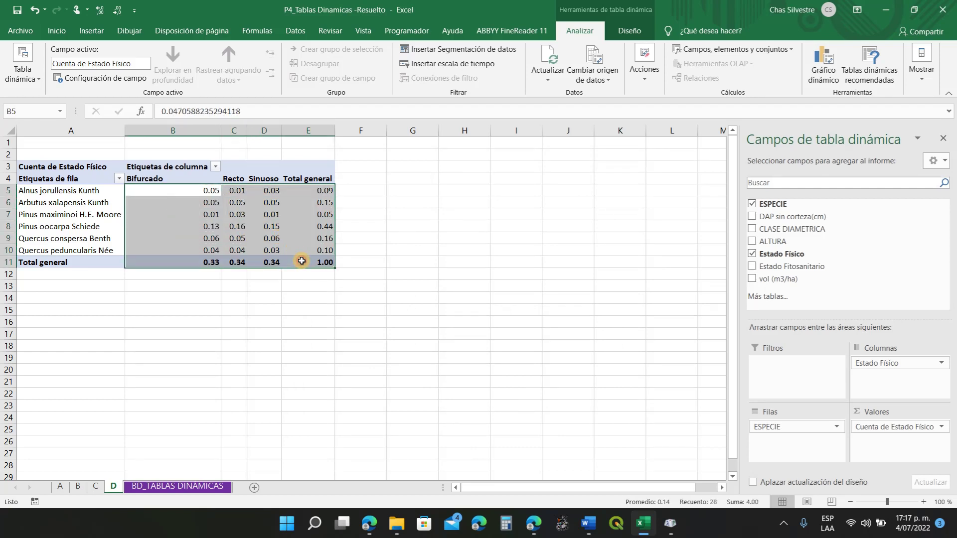
{"action": "left_click", "coordinate": [57, 30]}
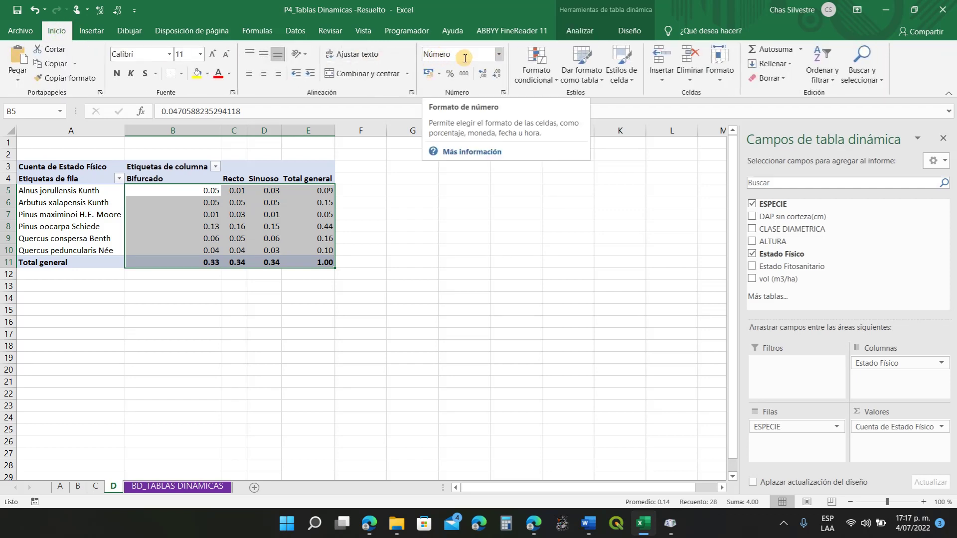
{"action": "left_click", "coordinate": [499, 54]}
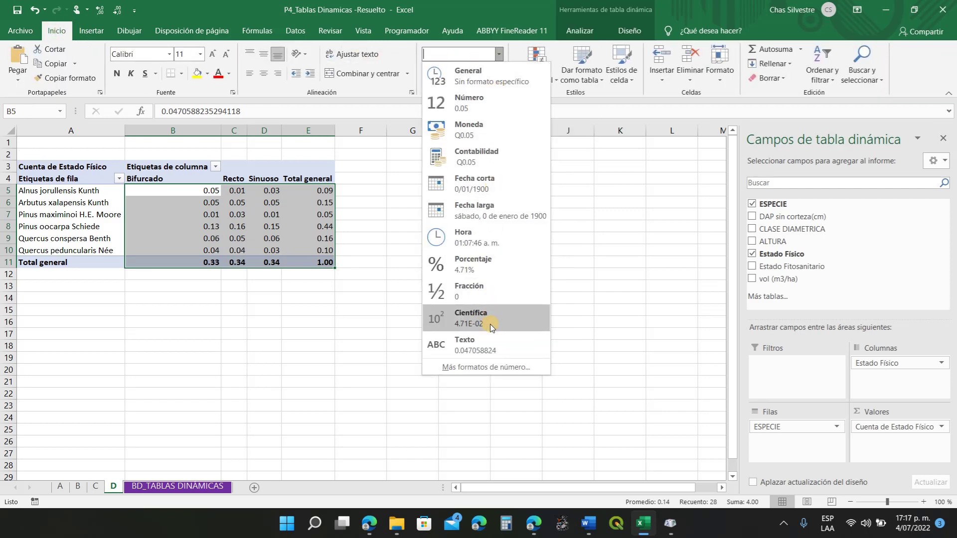
{"action": "left_click", "coordinate": [477, 264]}
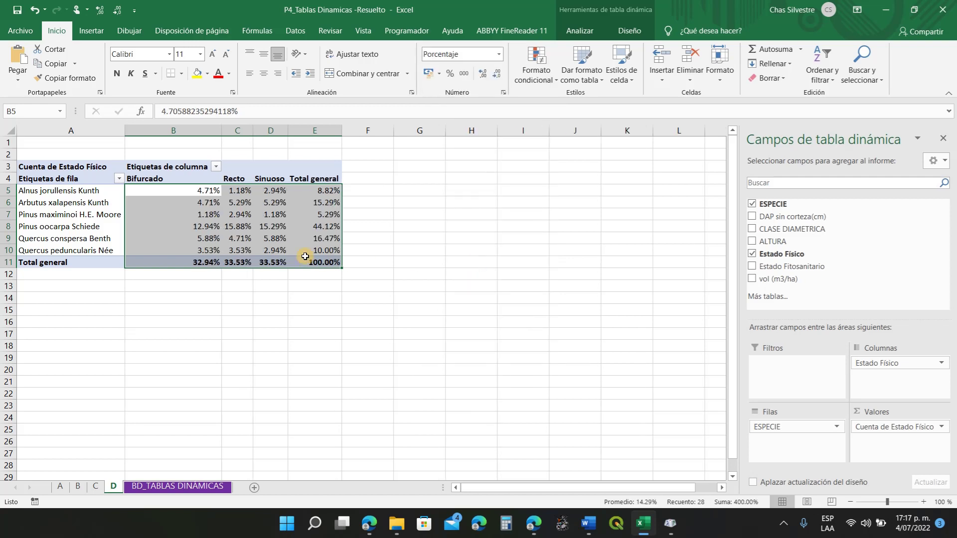
Examine sheet D's pivot table percentages by species and physical state, including the Pinus oocarpa Schiede row and the totals
{"action": "left_click", "coordinate": [314, 264]}
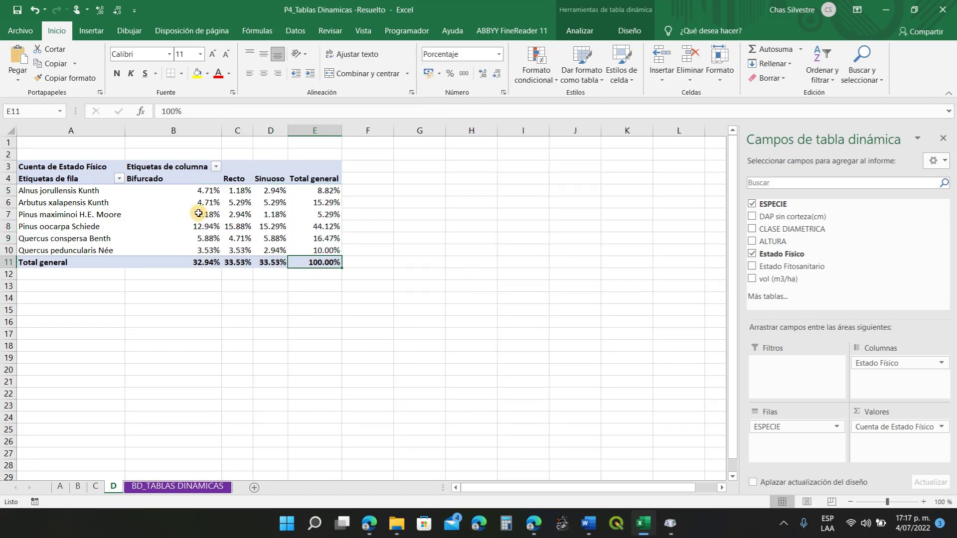
{"action": "left_click_drag", "start_coordinate": [181, 188], "coordinate": [316, 263]}
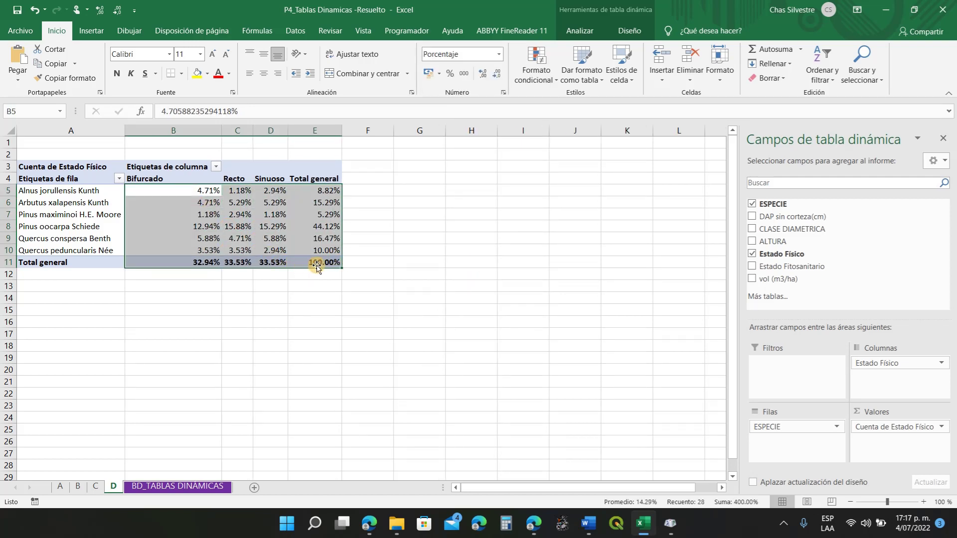
{"action": "left_click", "coordinate": [316, 263]}
{"action": "left_click", "coordinate": [217, 263]}
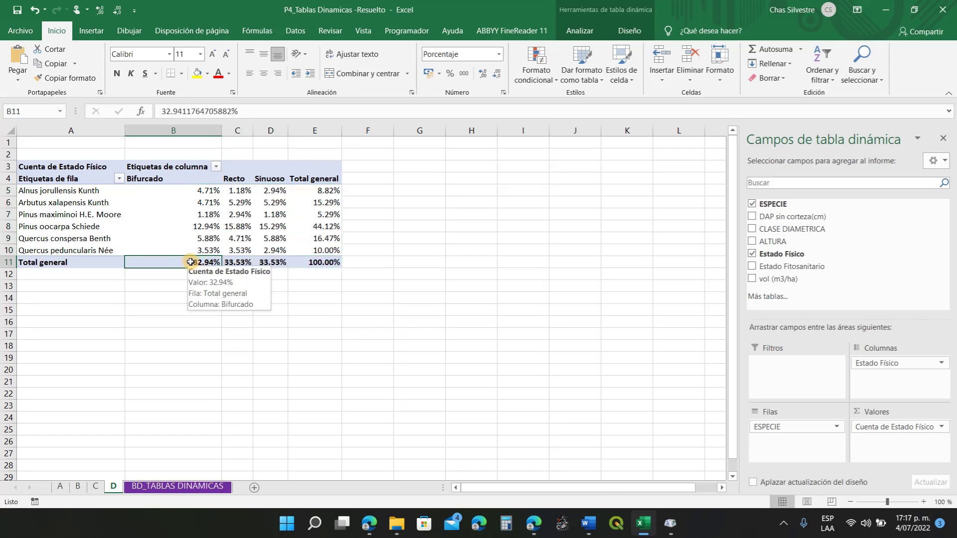
{"action": "left_click", "coordinate": [228, 174]}
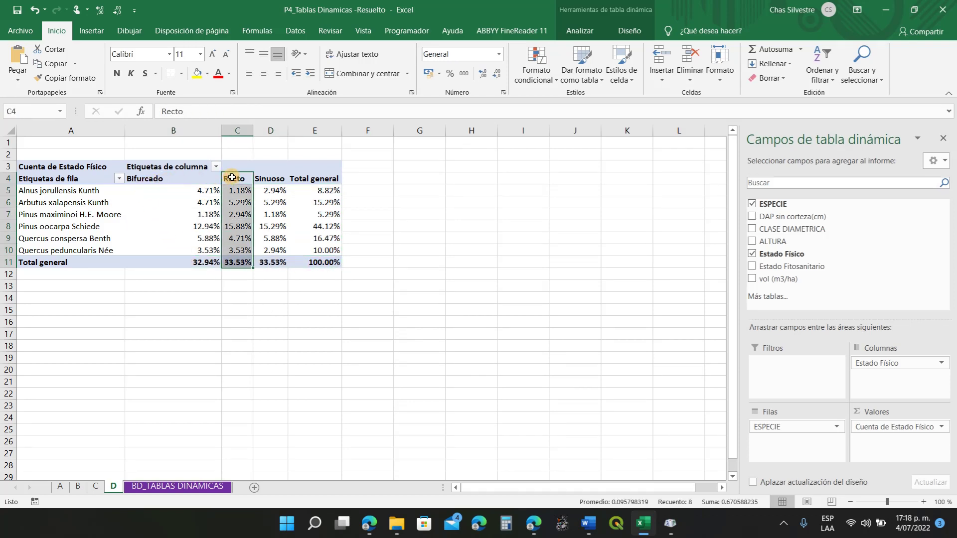
{"action": "left_click", "coordinate": [241, 263]}
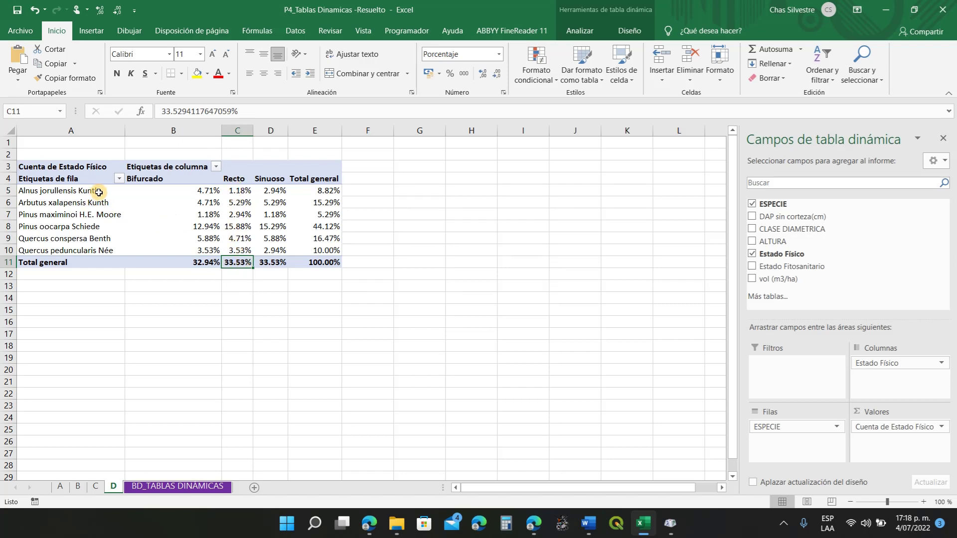
{"action": "left_click", "coordinate": [87, 229]}
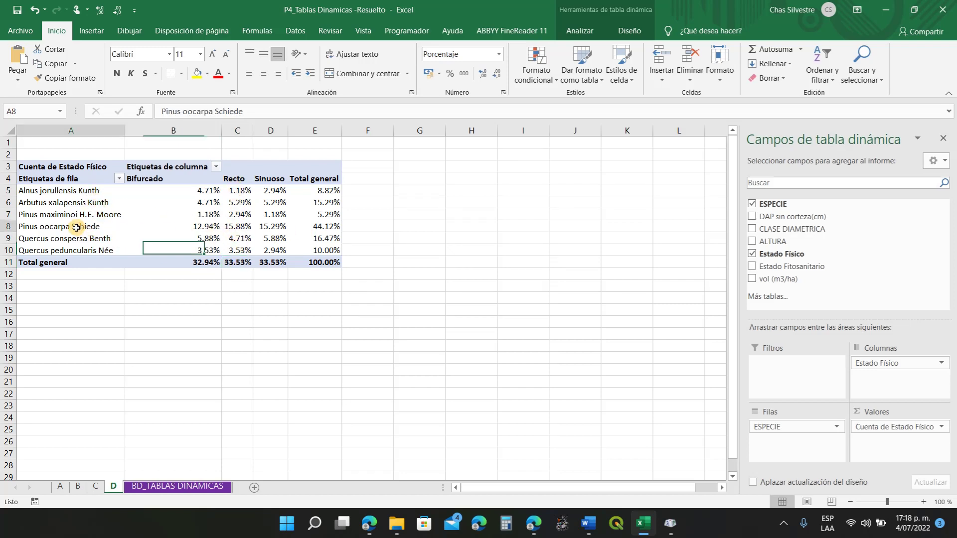
{"action": "left_click", "coordinate": [241, 227]}
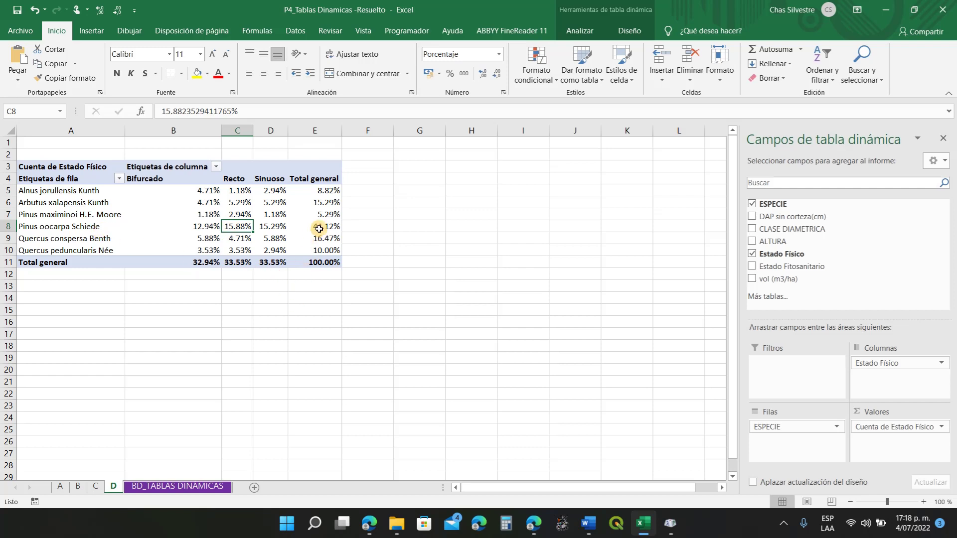
{"action": "left_click", "coordinate": [394, 292]}
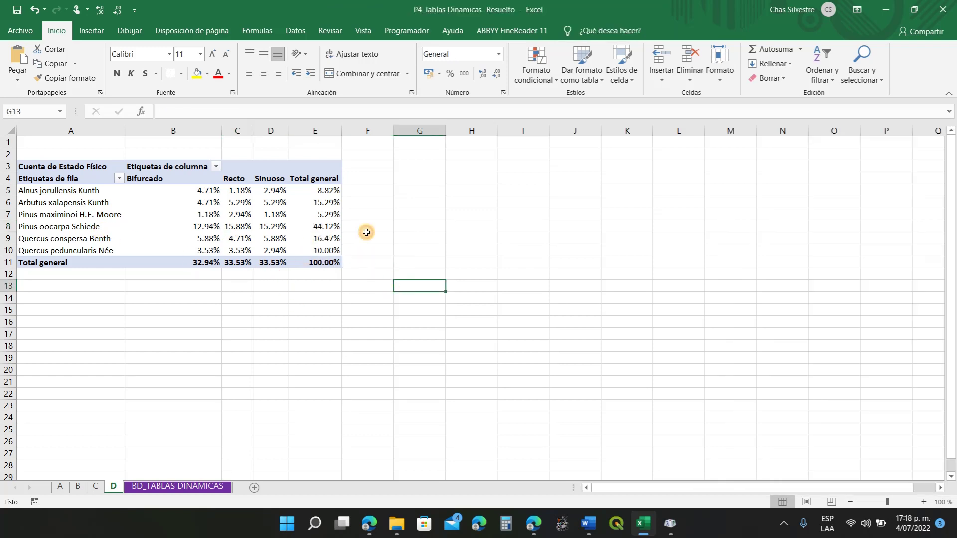
{"action": "left_click", "coordinate": [231, 279]}
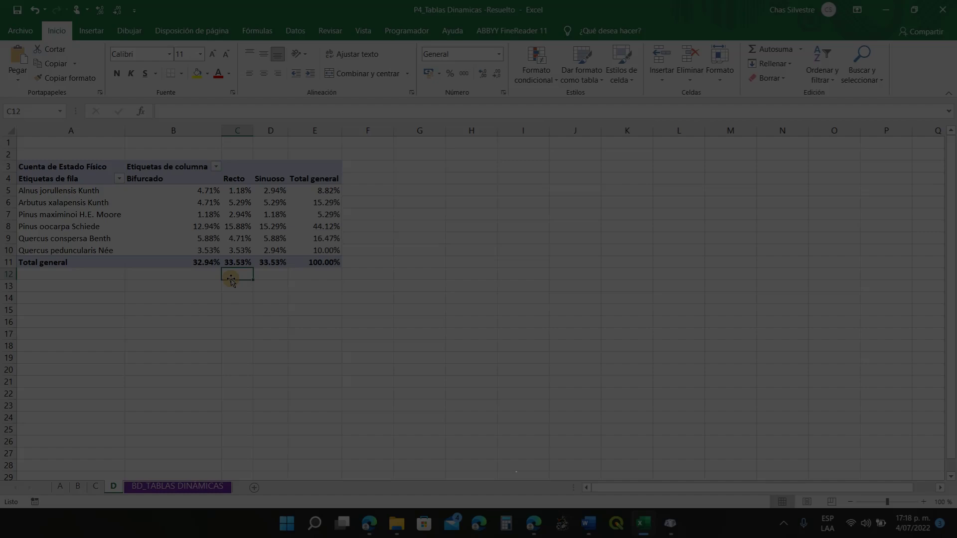
{"action": "left_click", "coordinate": [271, 226]}
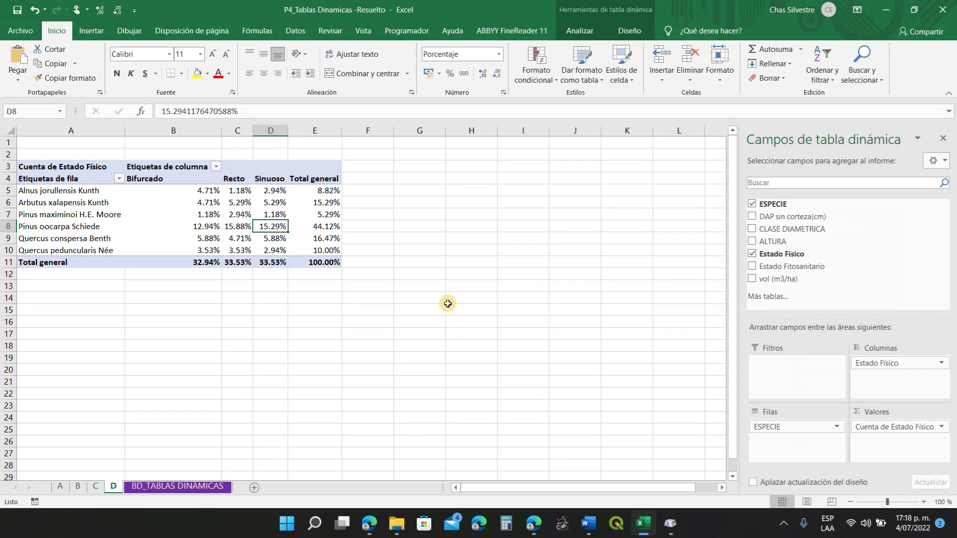
{"action": "left_click", "coordinate": [448, 304]}
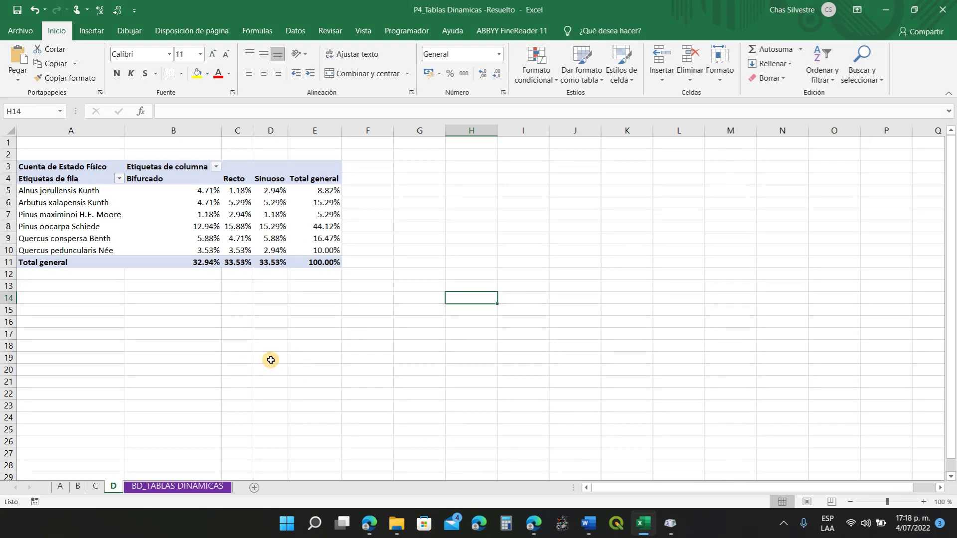
Insert a pivot table on a new worksheet from the range A5:G175 of the BD_TABLAS DINÁMICAS sheet
{"action": "left_click", "coordinate": [180, 486]}
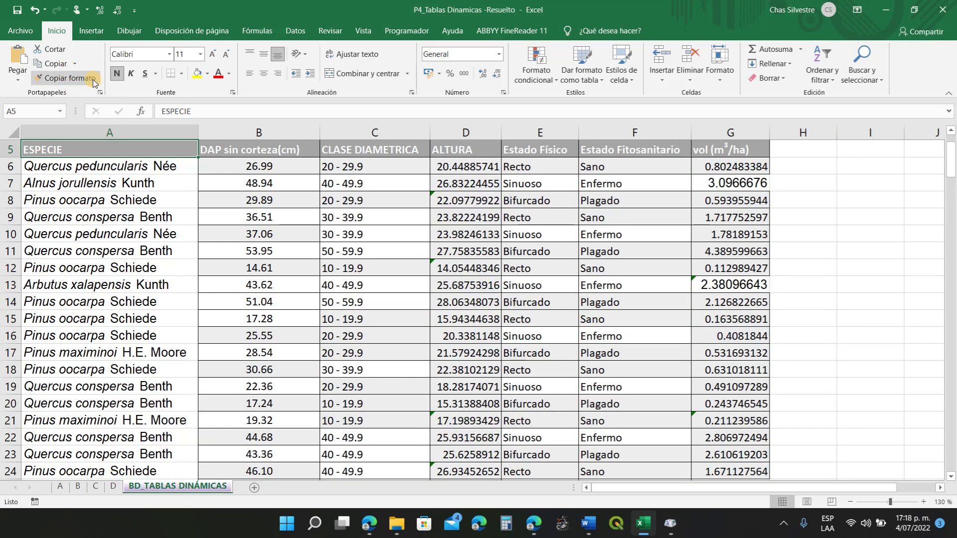
{"action": "left_click", "coordinate": [110, 135]}
{"action": "left_click", "coordinate": [91, 31]}
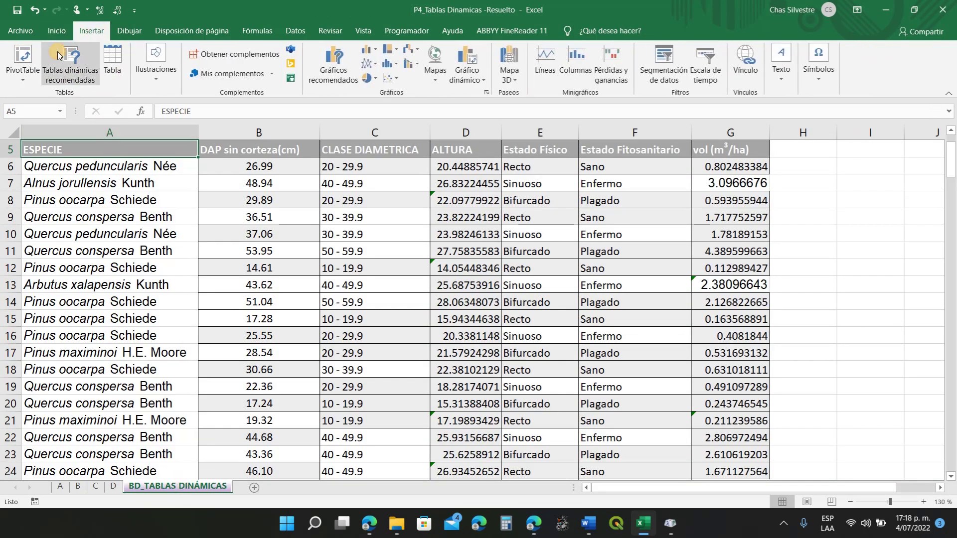
{"action": "left_click", "coordinate": [23, 62]}
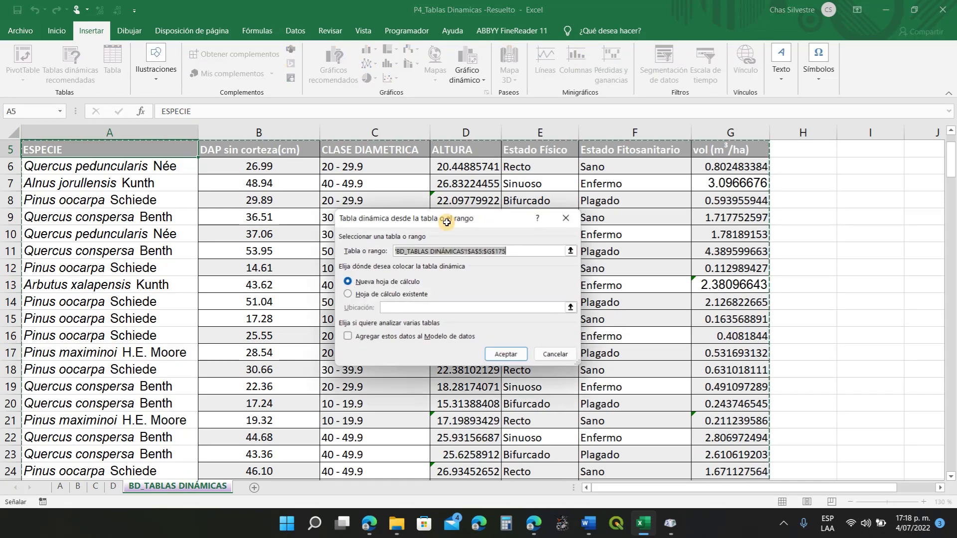
{"action": "left_click", "coordinate": [516, 357]}
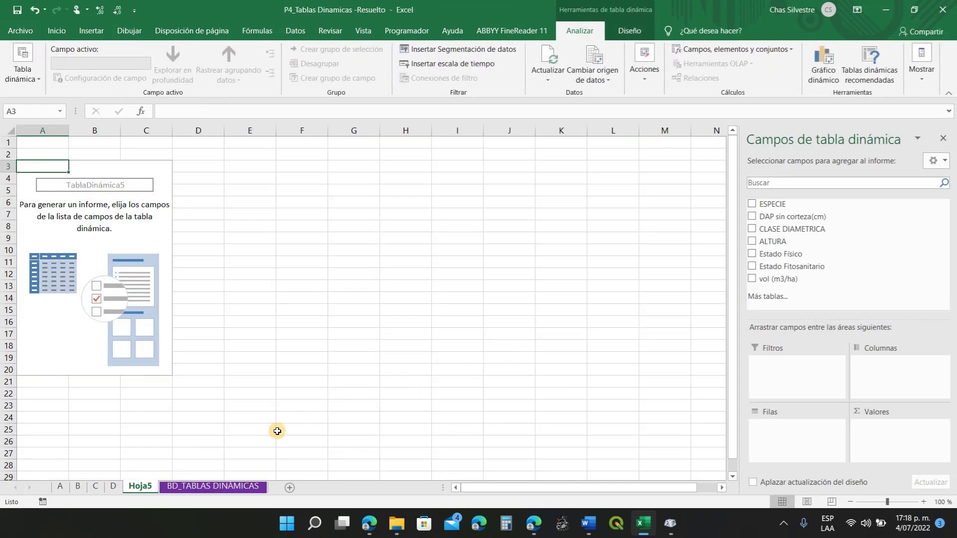
Rename the new pivot table worksheet as E
{"action": "double_click", "coordinate": [147, 487]}
{"action": "type", "text": "E"}
{"action": "key", "text": "Return"}
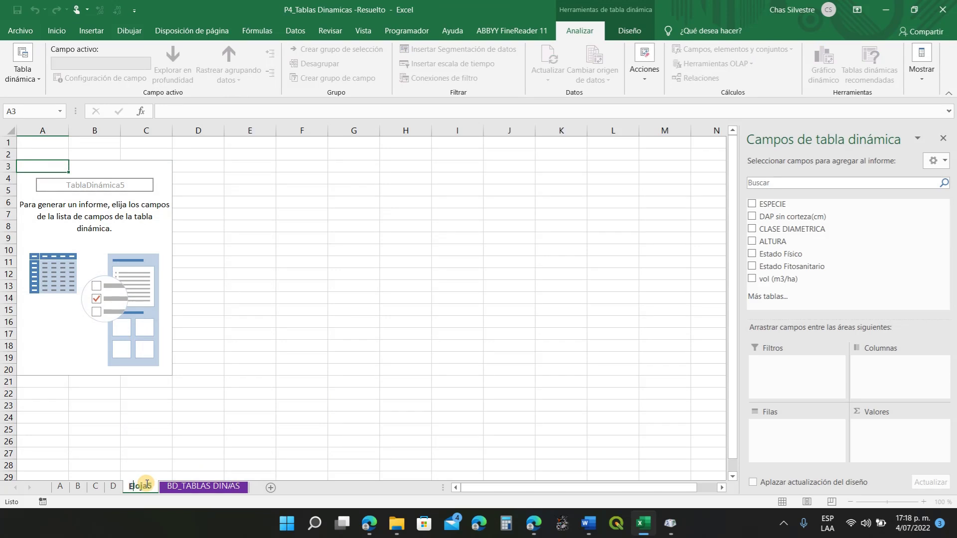
Switch to the Word document to read the statement of exercise E, then return to Excel
{"action": "left_click", "coordinate": [589, 524]}
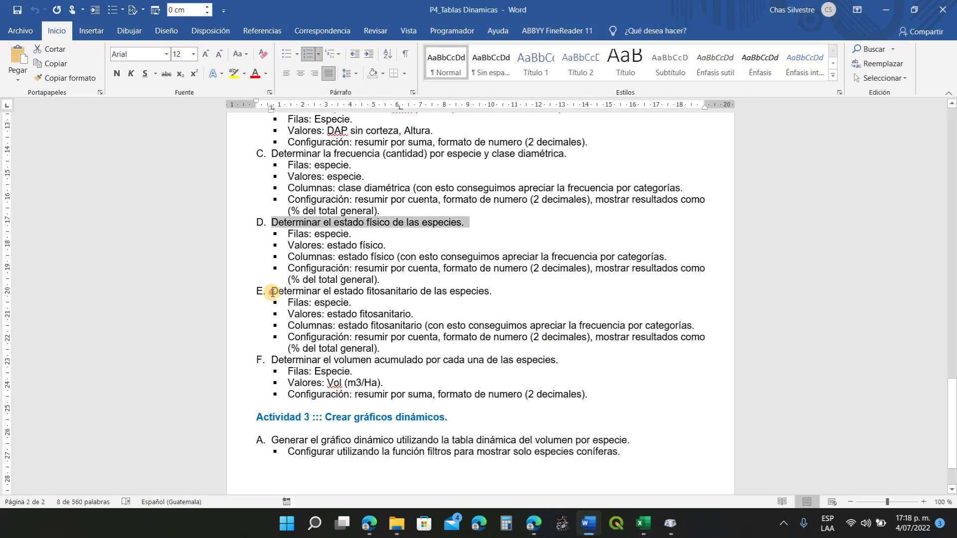
{"action": "left_click_drag", "start_coordinate": [273, 292], "coordinate": [496, 296]}
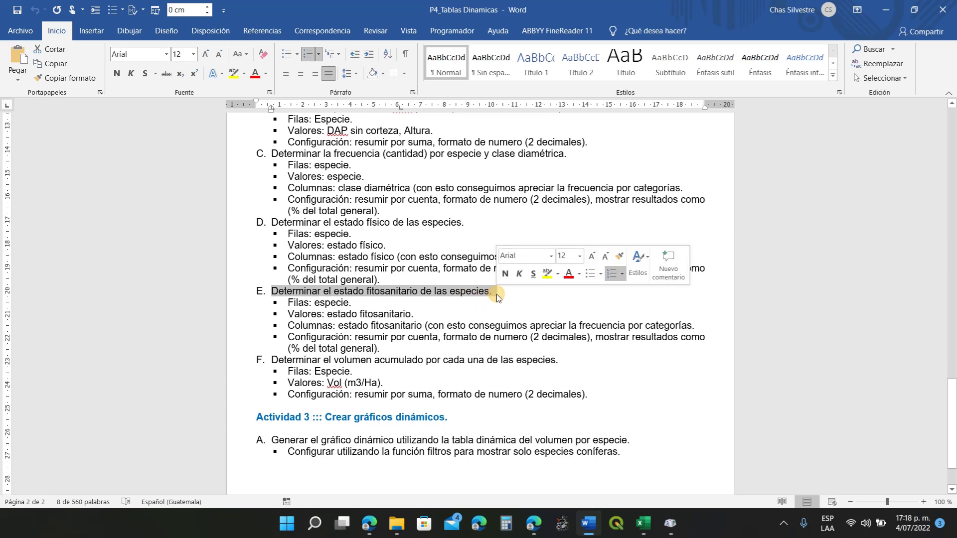
{"action": "left_click", "coordinate": [643, 524]}
Examine the Estado Fitosanitario column and its categories in the BD_TABLAS DINÁMICAS sheet
{"action": "left_click", "coordinate": [225, 486]}
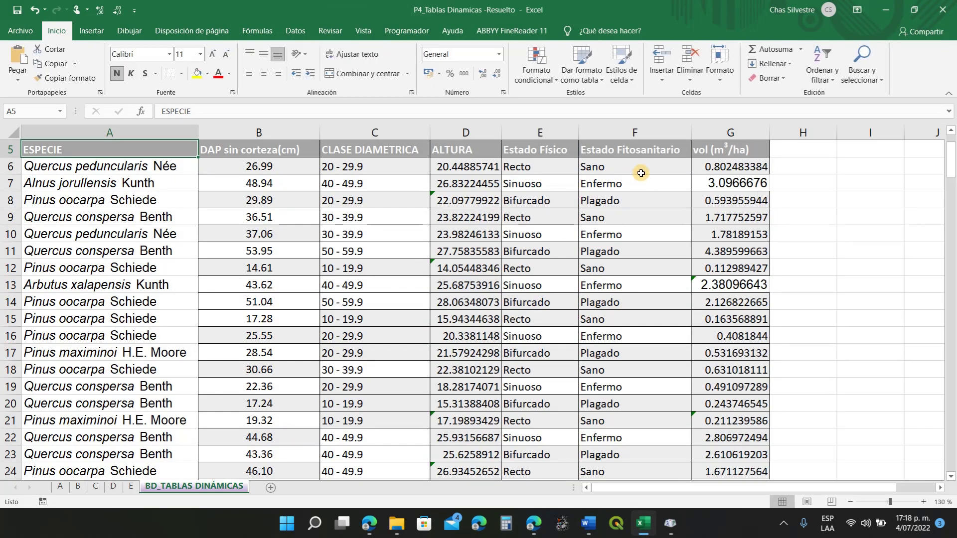
{"action": "left_click", "coordinate": [652, 152]}
{"action": "left_click", "coordinate": [553, 152]}
{"action": "left_click", "coordinate": [625, 151]}
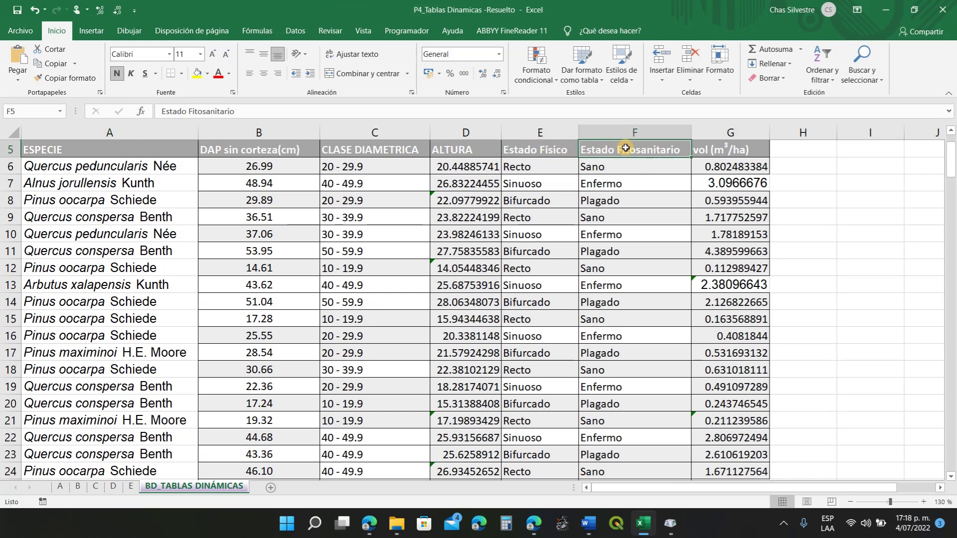
{"action": "scroll", "coordinate": [651, 194], "scroll_direction": "up", "scroll_amount": 1}
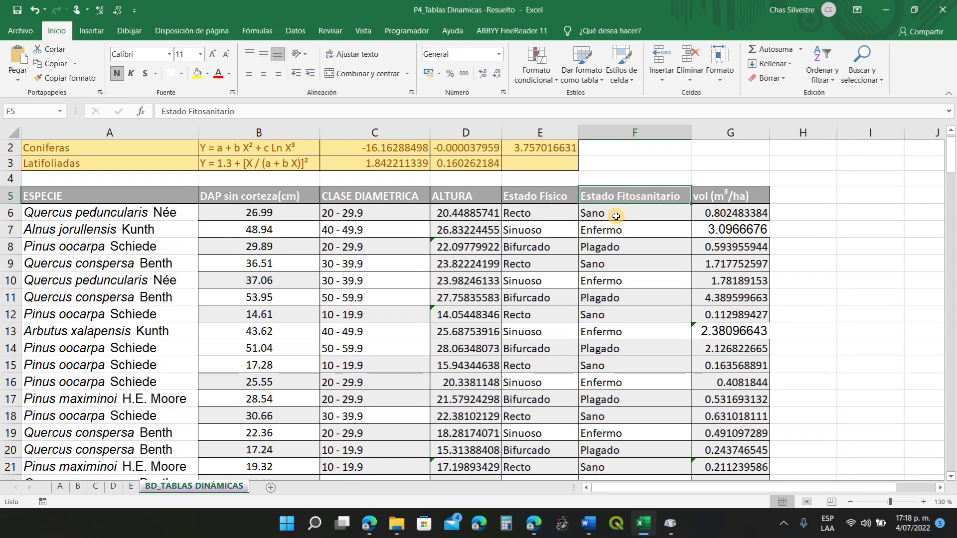
{"action": "left_click", "coordinate": [615, 215]}
{"action": "left_click", "coordinate": [620, 230]}
{"action": "left_click", "coordinate": [629, 248]}
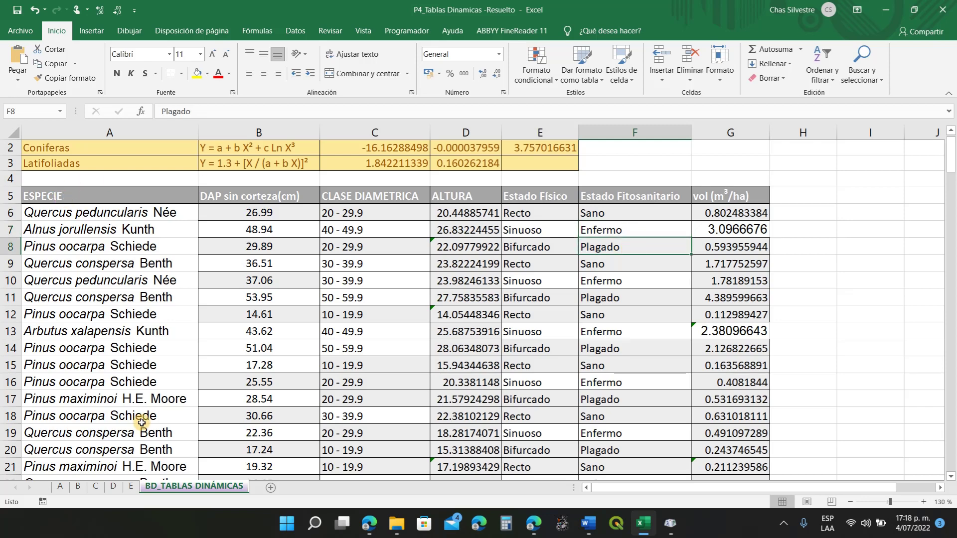
Lay out sheet E's pivot table with ESPECIE as rows and Estado Fitosanitario as both values and columns
{"action": "left_click", "coordinate": [130, 487]}
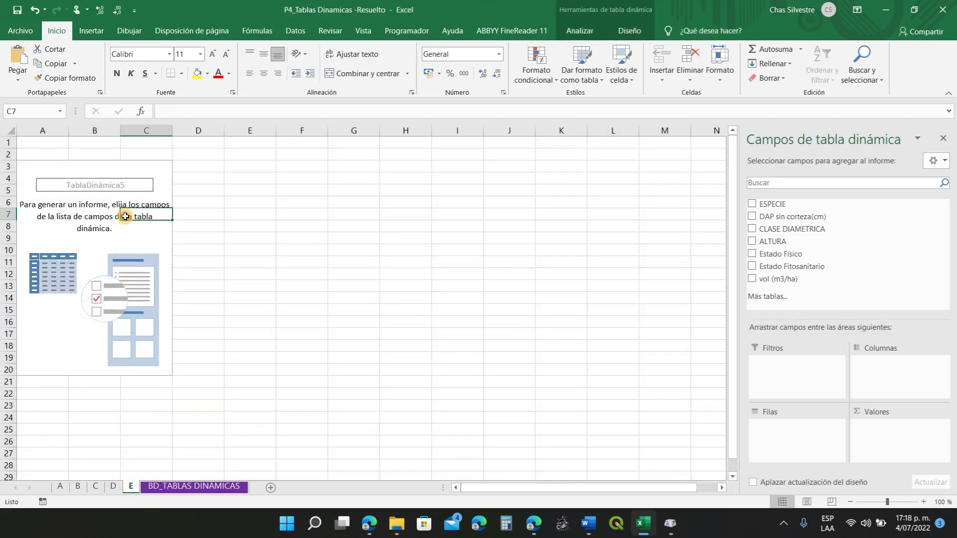
{"action": "left_click_drag", "start_coordinate": [800, 203], "coordinate": [793, 429]}
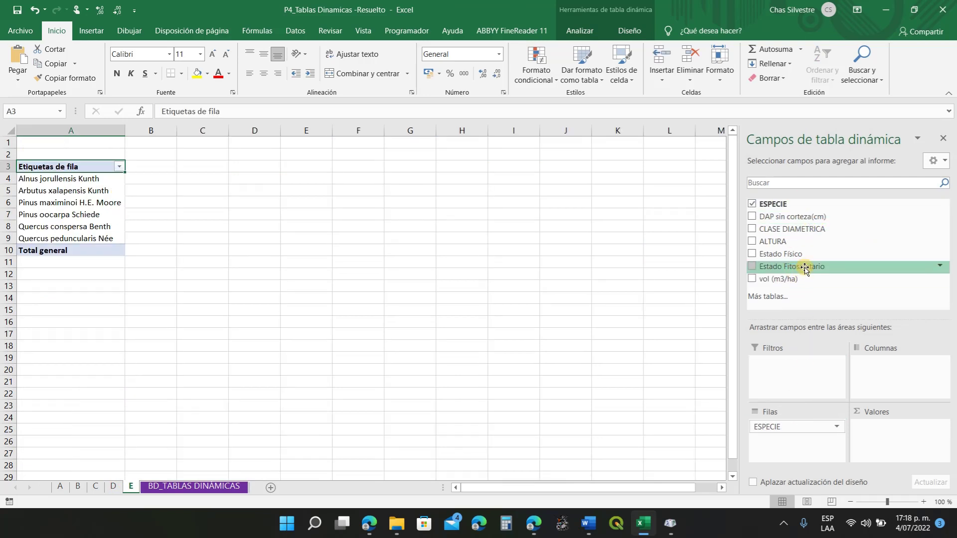
{"action": "left_click_drag", "start_coordinate": [805, 268], "coordinate": [878, 431]}
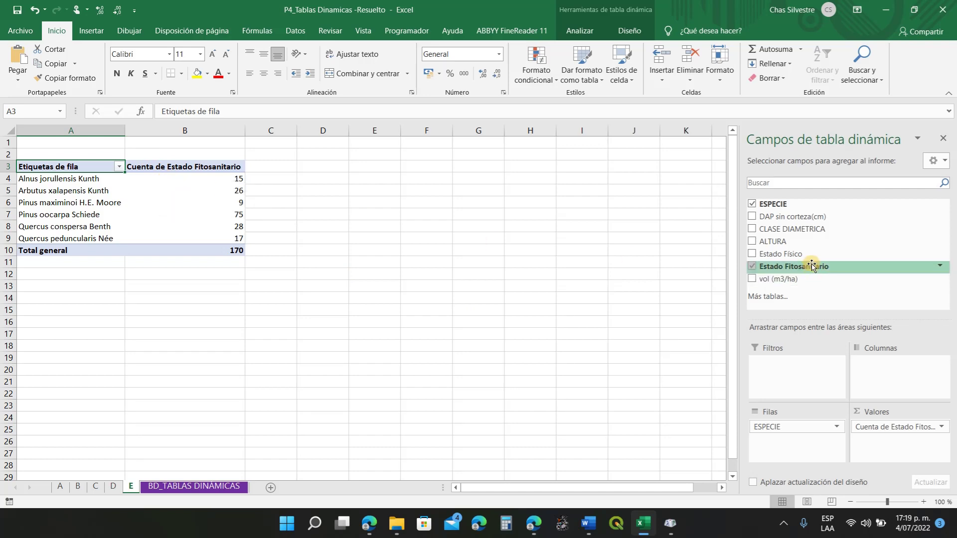
{"action": "left_click_drag", "start_coordinate": [812, 266], "coordinate": [877, 364]}
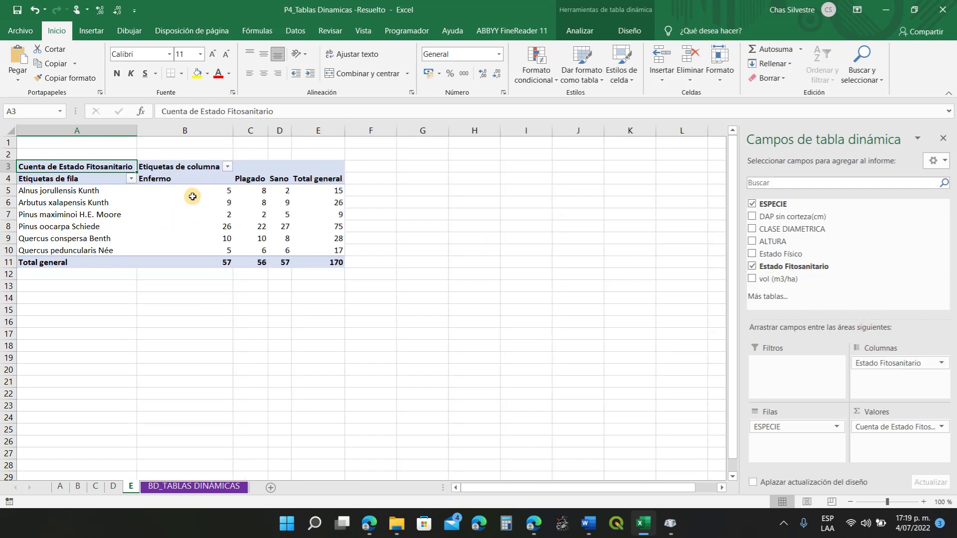
{"action": "left_click", "coordinate": [182, 179]}
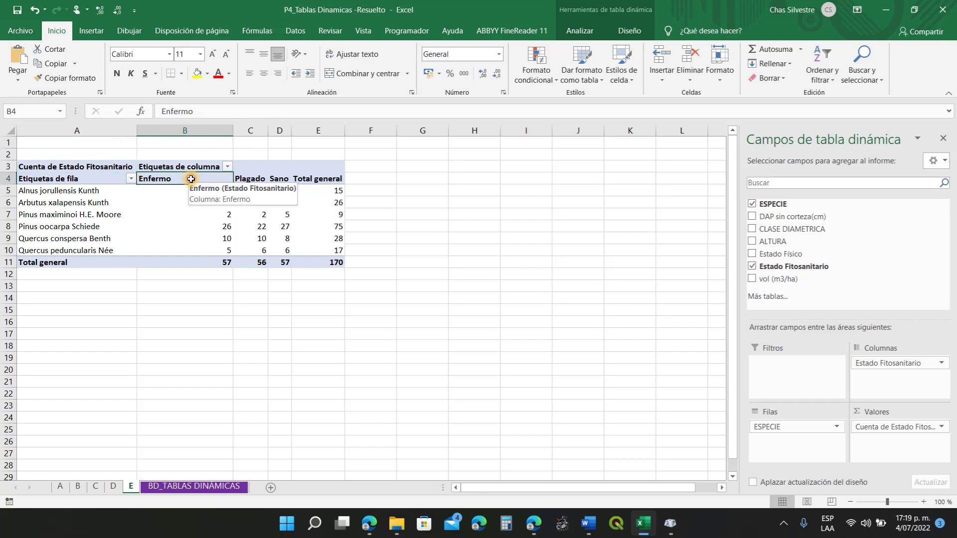
{"action": "left_click", "coordinate": [251, 179]}
{"action": "left_click", "coordinate": [283, 181]}
{"action": "left_click", "coordinate": [334, 262]}
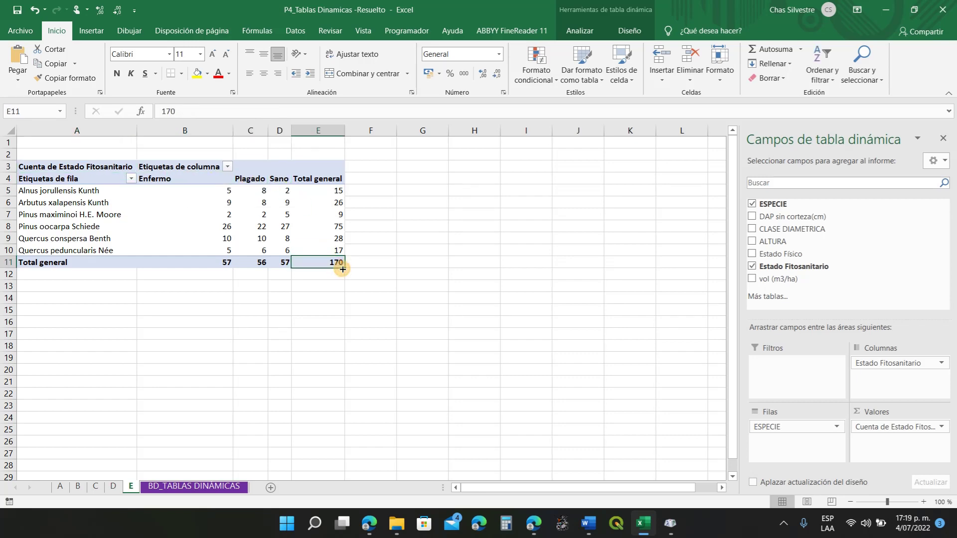
Show the Cuenta de Estado Fitosanitario values as % del total general, with the Porcentaje format and 2 decimals
{"action": "left_click", "coordinate": [941, 426]}
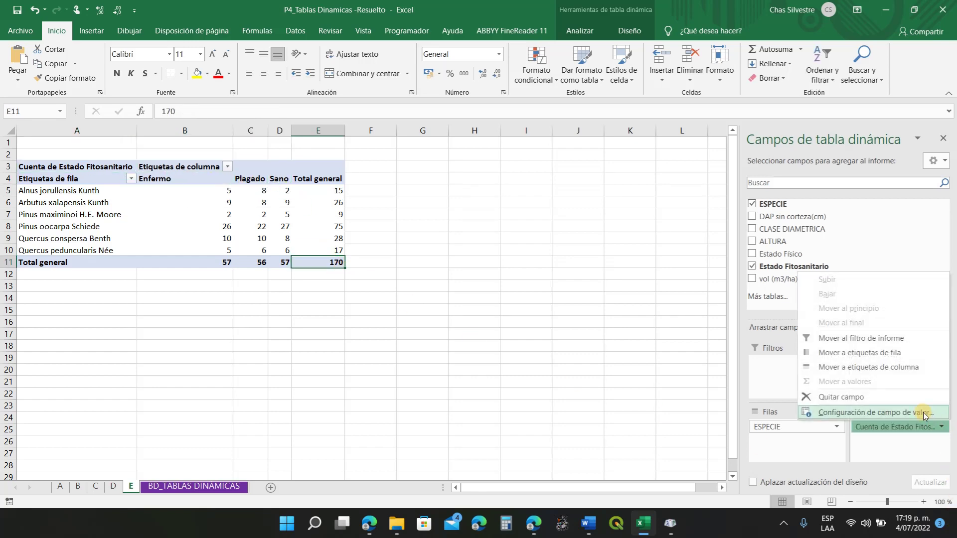
{"action": "left_click", "coordinate": [919, 414]}
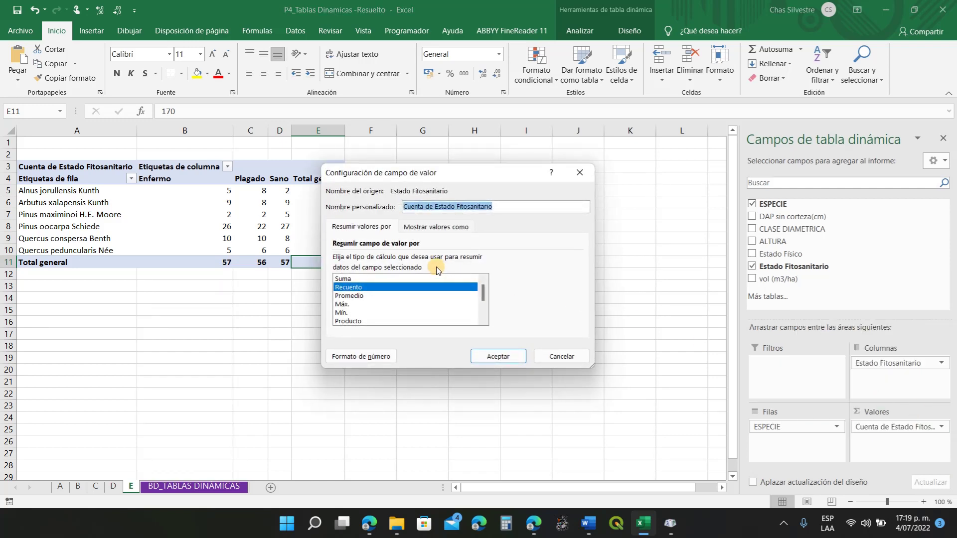
{"action": "left_click", "coordinate": [434, 227]}
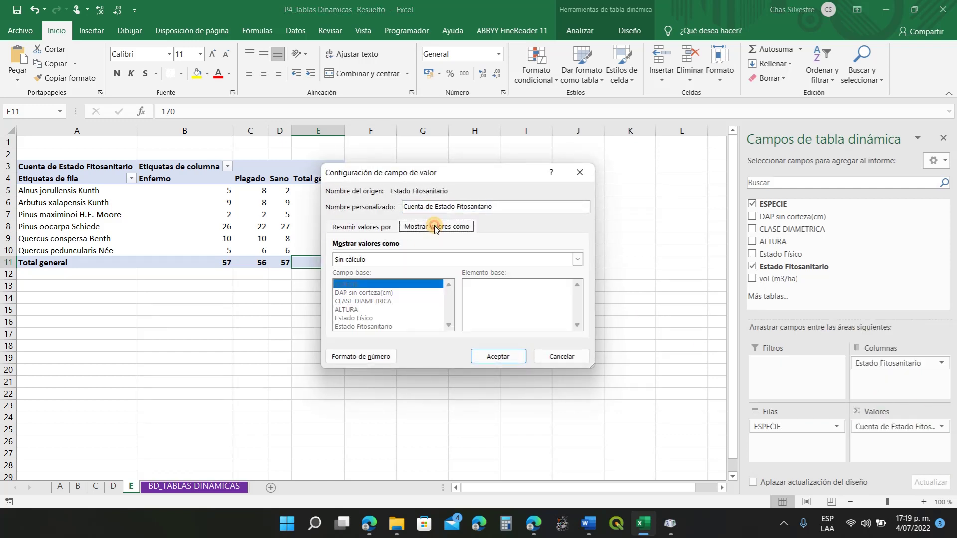
{"action": "left_click", "coordinate": [413, 257]}
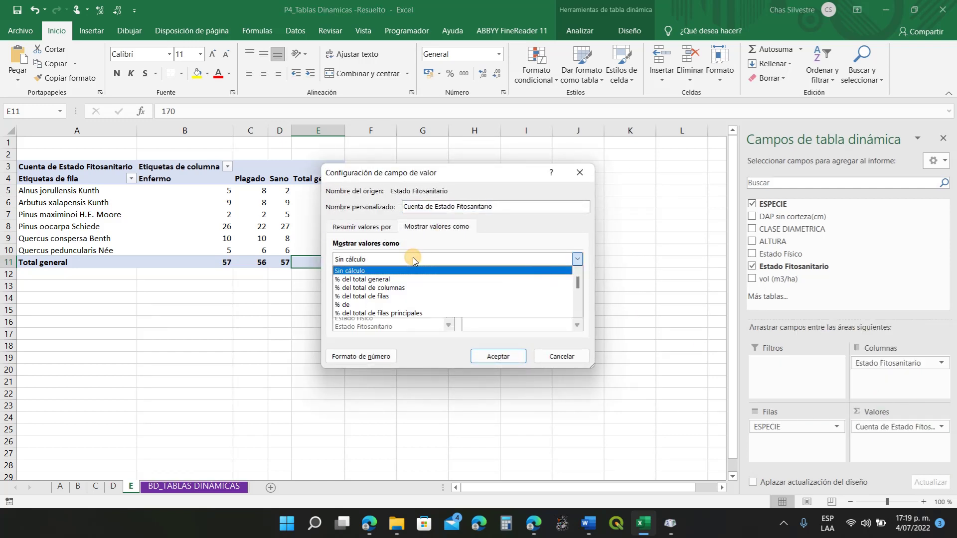
{"action": "left_click", "coordinate": [381, 280]}
{"action": "left_click", "coordinate": [364, 357]}
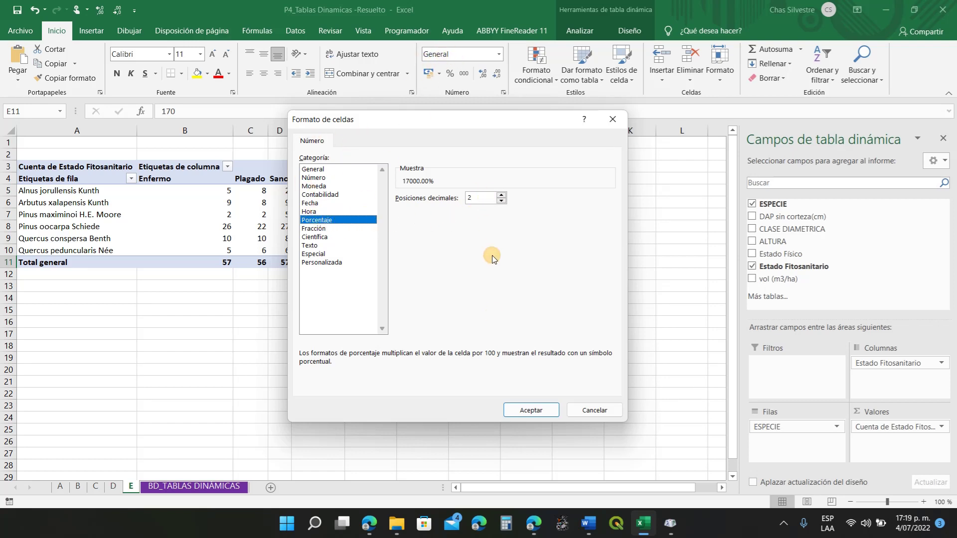
{"action": "left_click", "coordinate": [531, 410]}
{"action": "left_click", "coordinate": [496, 355]}
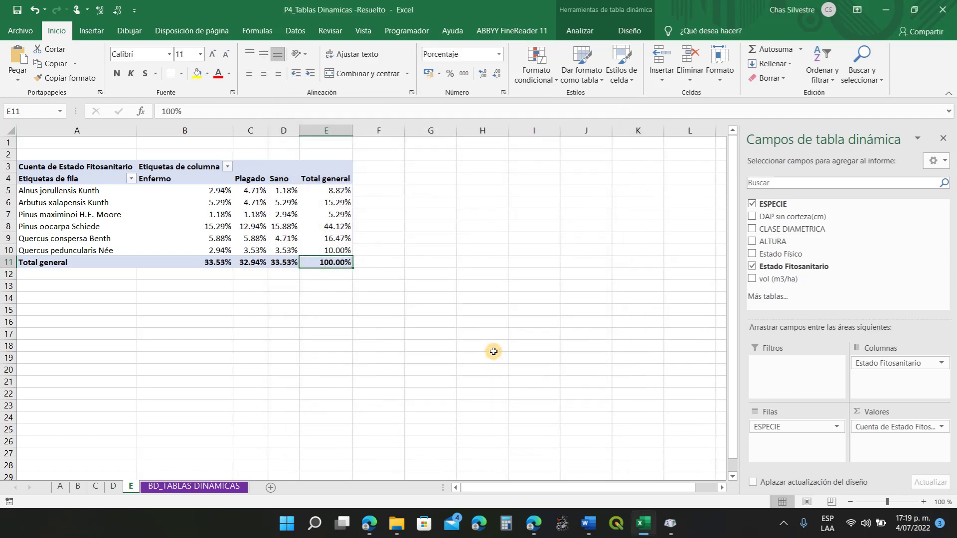
{"action": "left_click", "coordinate": [177, 188]}
{"action": "left_click_drag", "start_coordinate": [177, 188], "coordinate": [324, 261]}
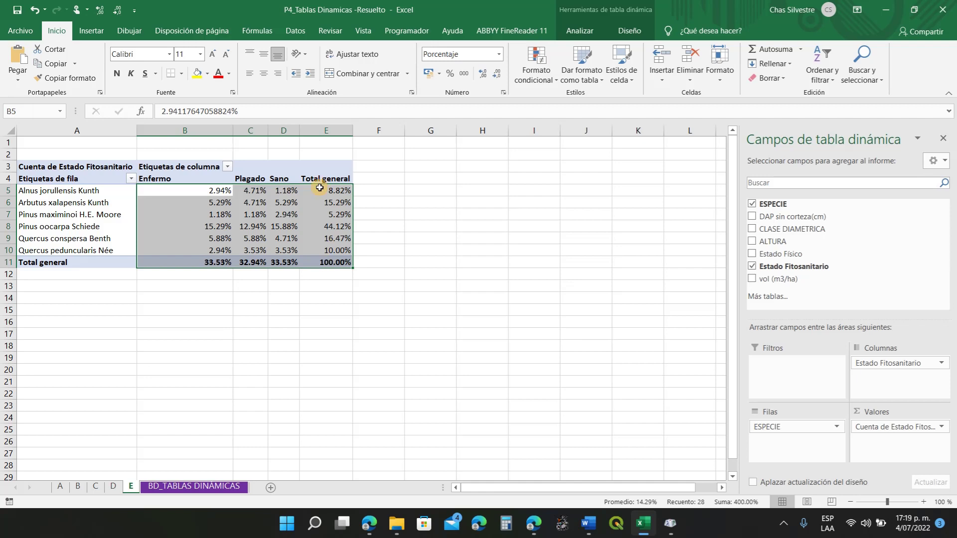
{"action": "left_click", "coordinate": [499, 55]}
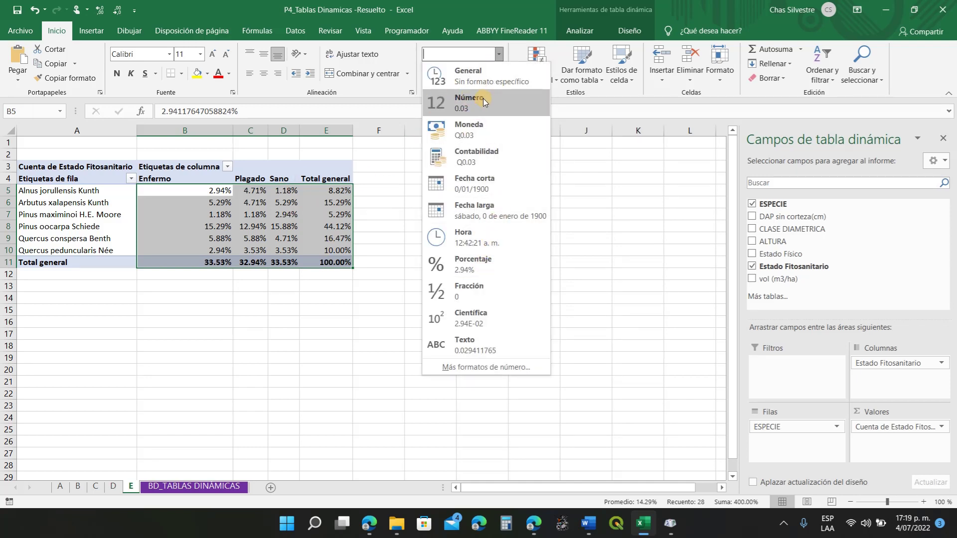
{"action": "left_click", "coordinate": [499, 54]}
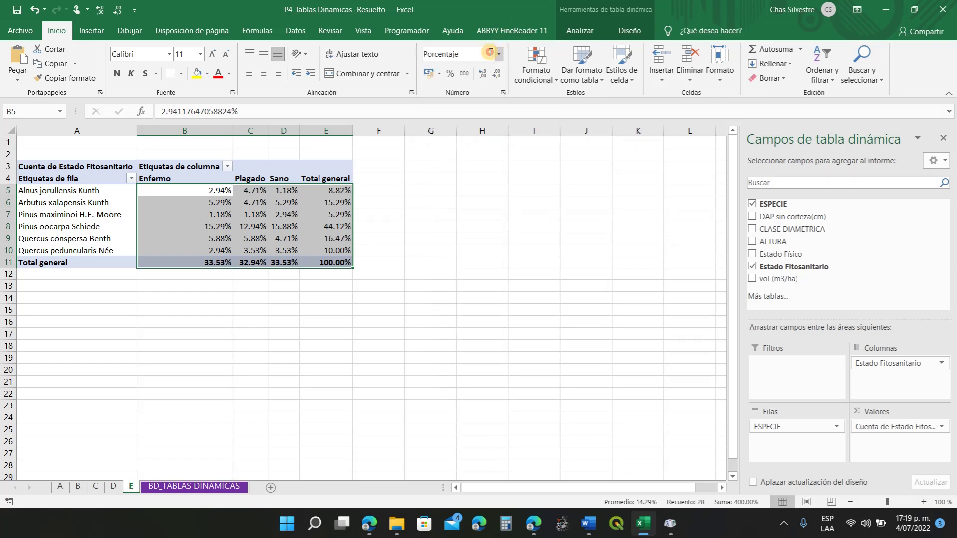
{"action": "left_click", "coordinate": [418, 276]}
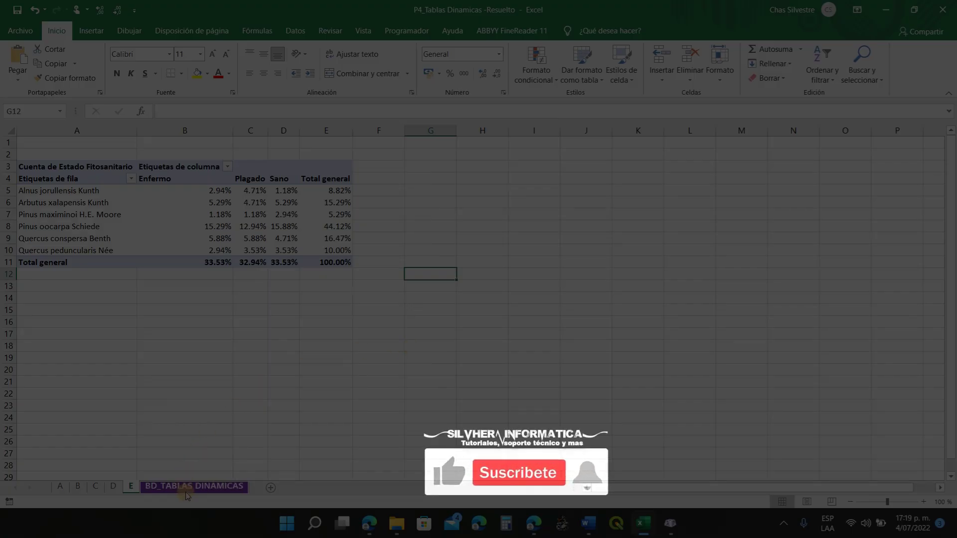
Create a pivot table on a new worksheet from the range A5:G175 of the BD_TABLAS DINÁMICAS sheet
{"action": "left_click", "coordinate": [186, 490]}
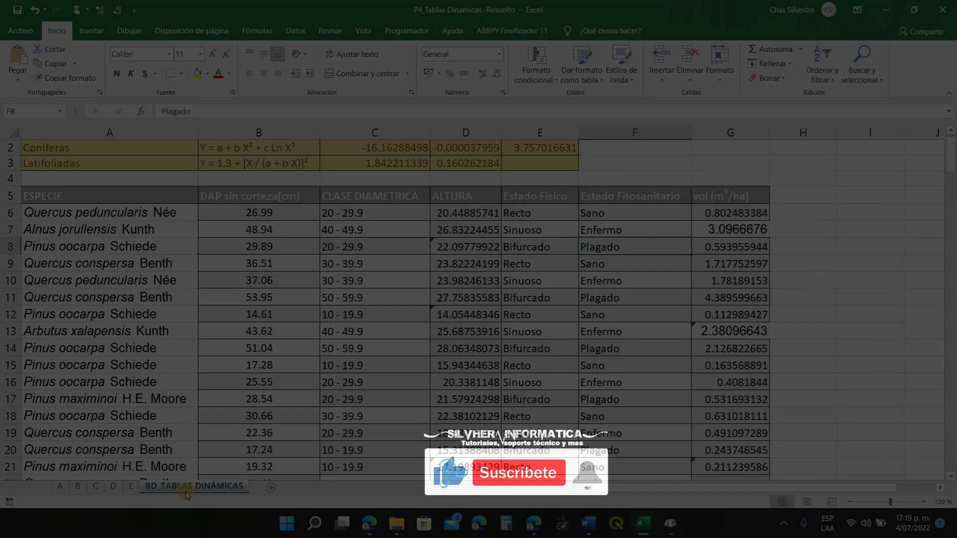
{"action": "left_click", "coordinate": [105, 195]}
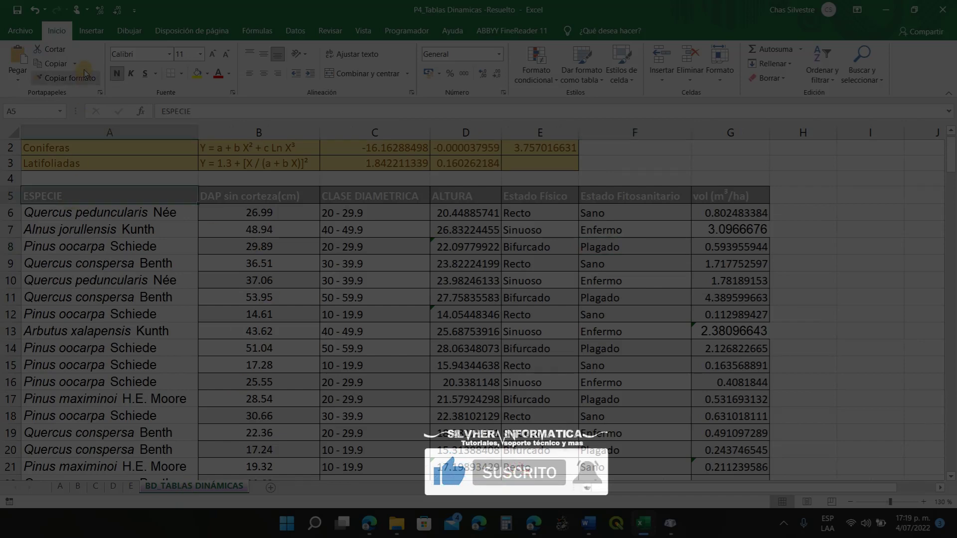
{"action": "left_click", "coordinate": [95, 31]}
{"action": "left_click", "coordinate": [22, 62]}
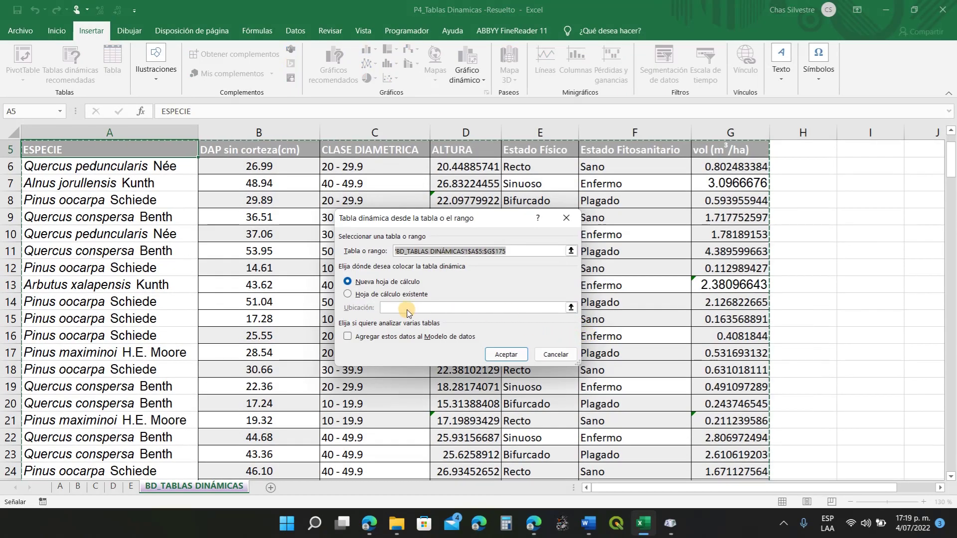
{"action": "left_click", "coordinate": [506, 354]}
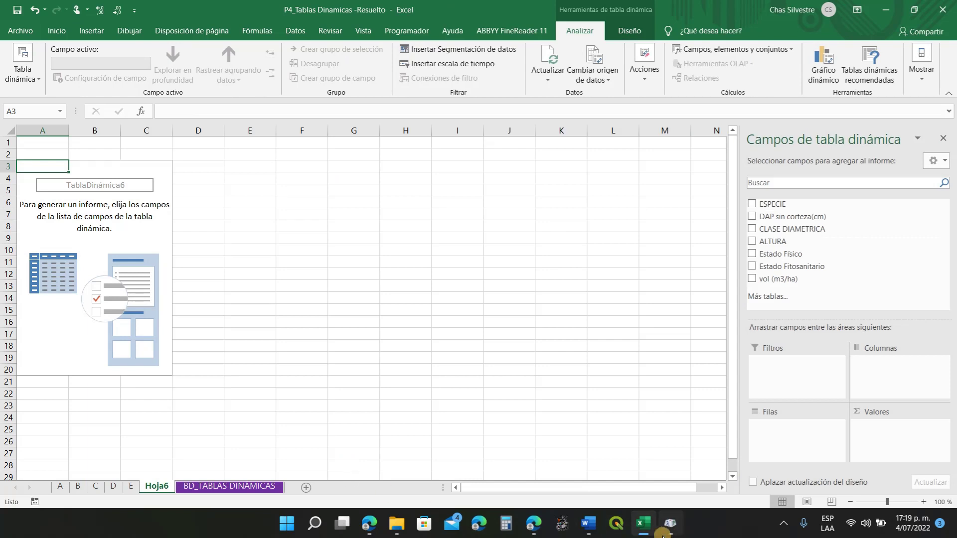
Switch to the Word document to read the statement of exercise F, then return to Excel
{"action": "left_click", "coordinate": [589, 524]}
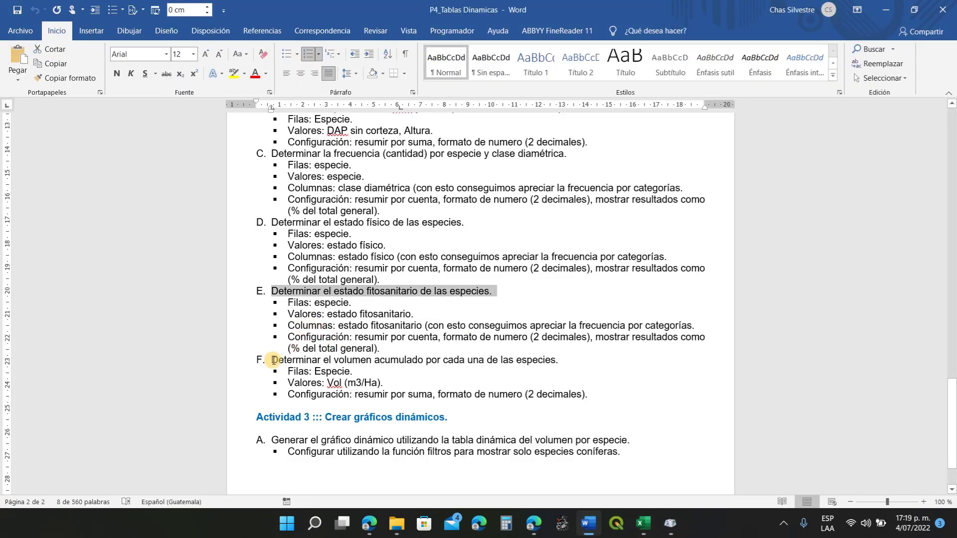
{"action": "left_click_drag", "start_coordinate": [273, 360], "coordinate": [562, 361]}
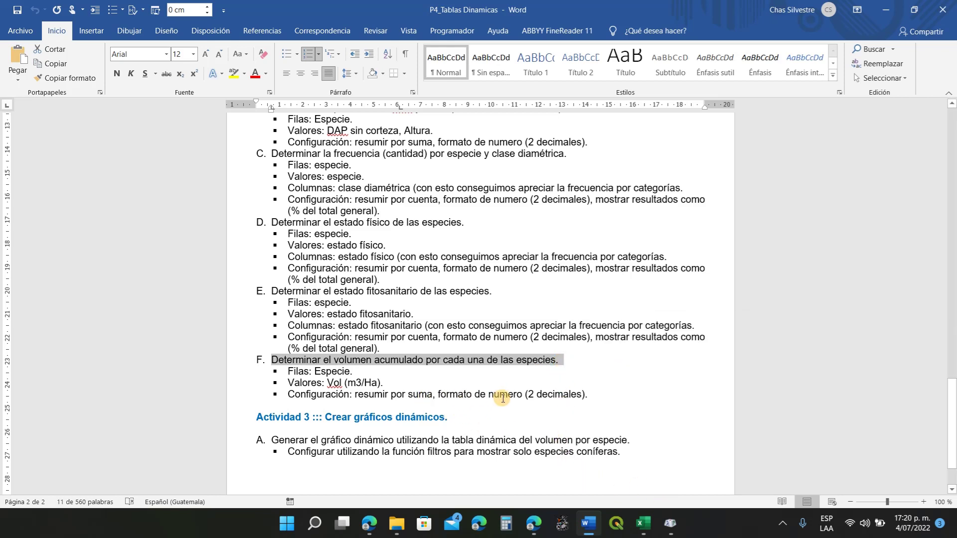
{"action": "left_click", "coordinate": [644, 523]}
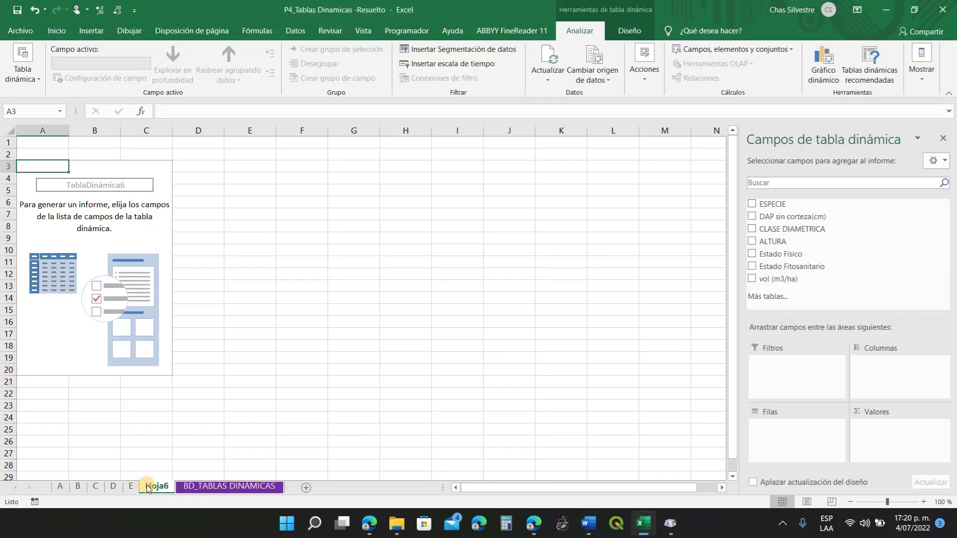
Rename the new sheet as F and lay out its pivot table with ESPECIE as rows and vol (m3/ha) as values
{"action": "type", "text": "F"}
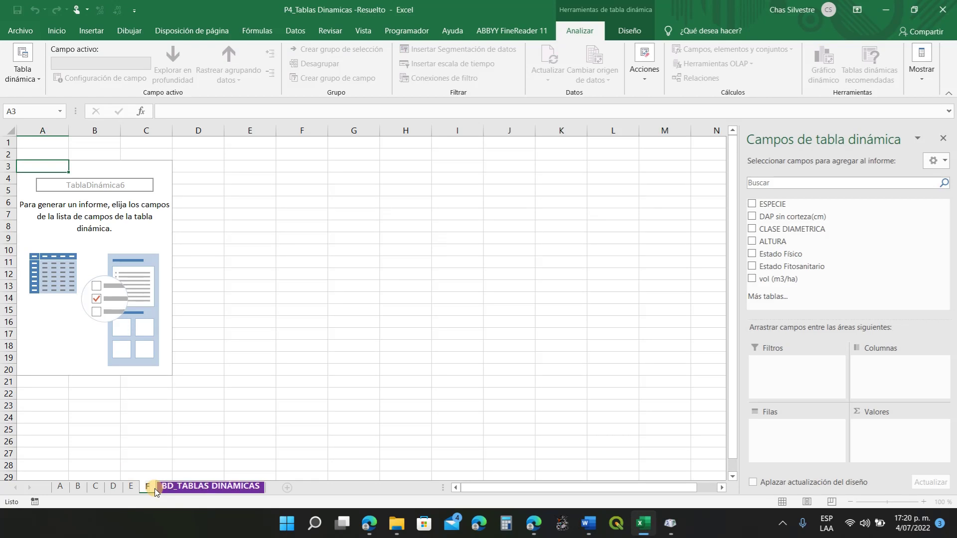
{"action": "left_click", "coordinate": [249, 357]}
{"action": "left_click", "coordinate": [109, 225]}
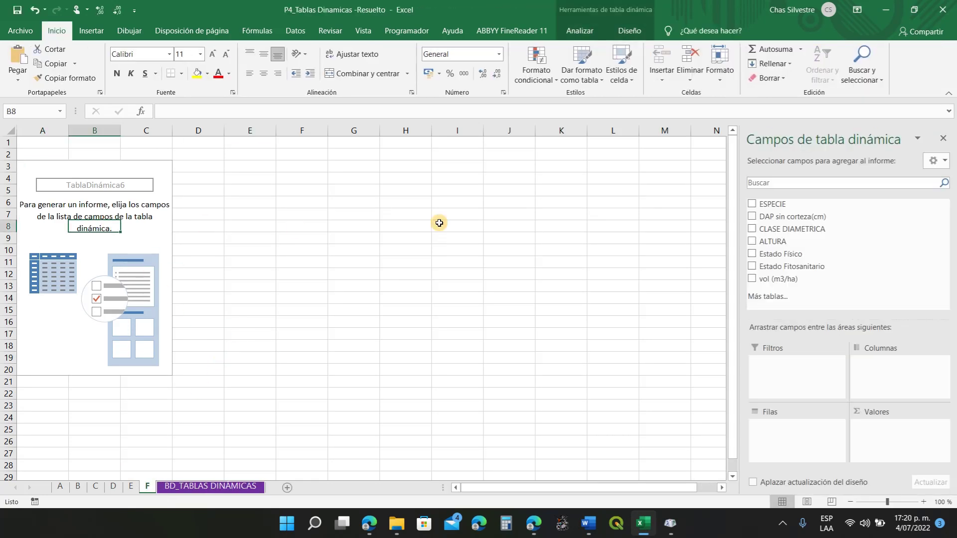
{"action": "left_click_drag", "start_coordinate": [783, 201], "coordinate": [791, 430]}
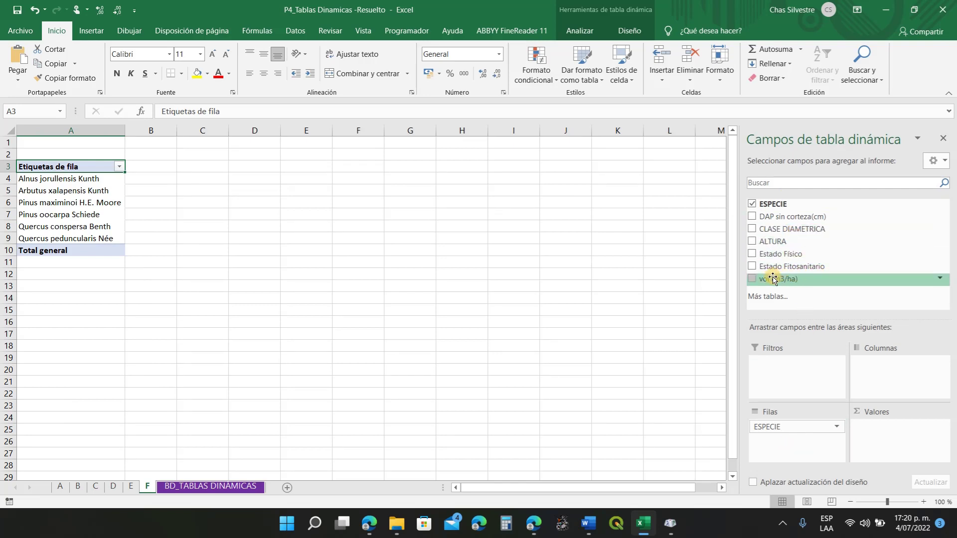
{"action": "left_click_drag", "start_coordinate": [772, 279], "coordinate": [891, 437]}
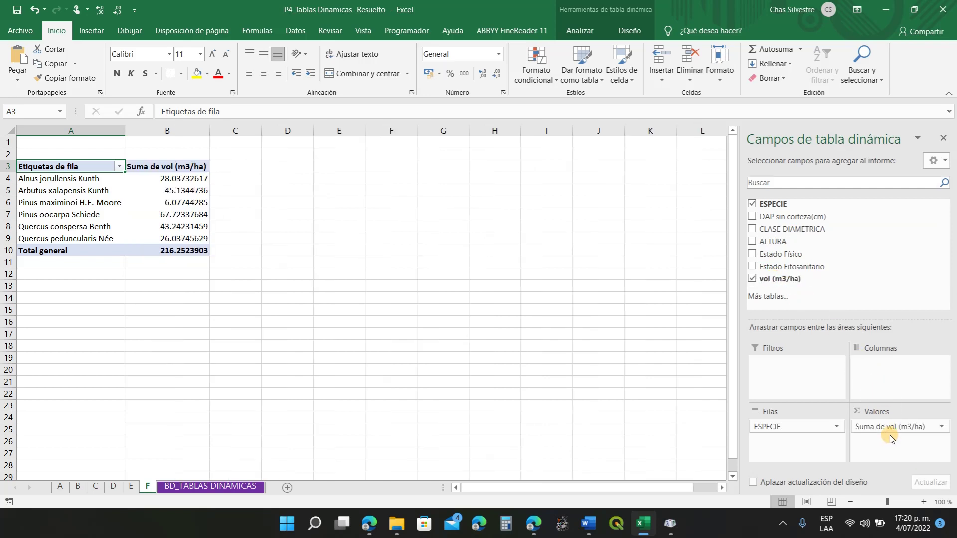
Compare the summed volumes per species in sheet F with the individual vol (m3/ha) records in the BD_TABLAS DINÁMICAS sheet
{"action": "left_click", "coordinate": [160, 178]}
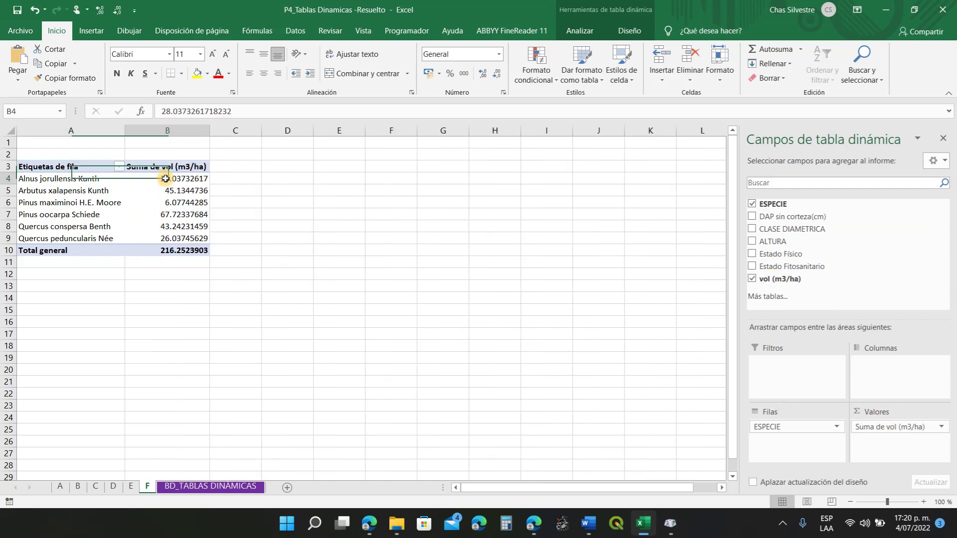
{"action": "left_click", "coordinate": [64, 179]}
{"action": "left_click", "coordinate": [169, 180]}
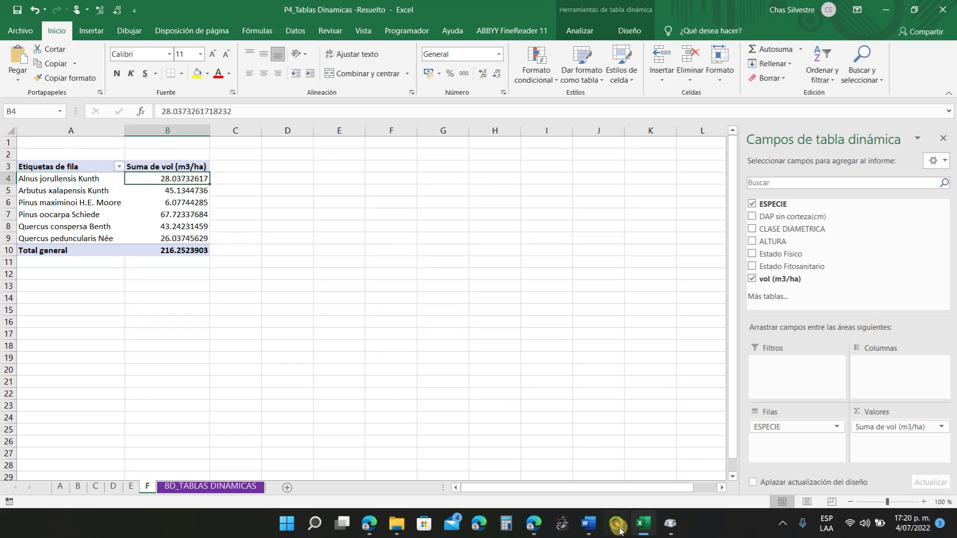
{"action": "left_click", "coordinate": [189, 483]}
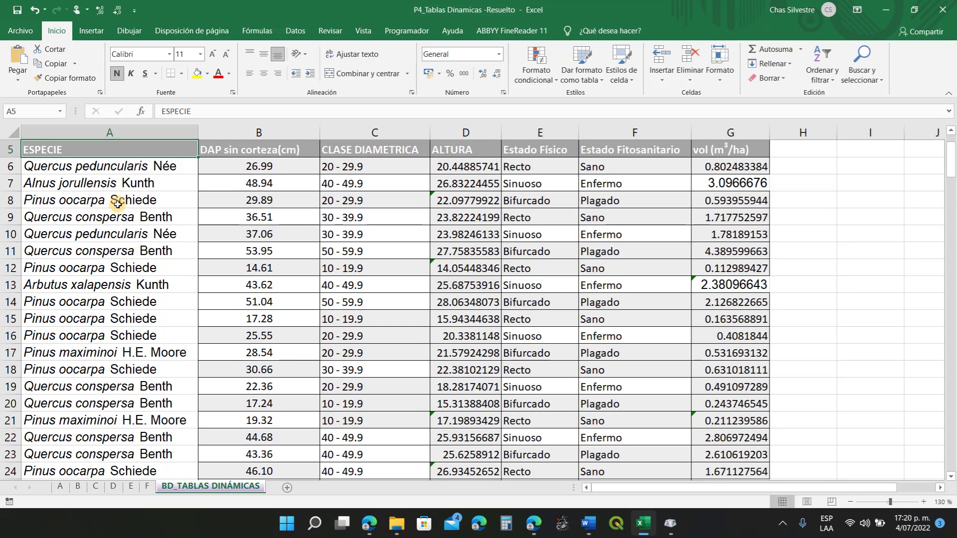
{"action": "left_click", "coordinate": [116, 202]}
{"action": "left_click", "coordinate": [723, 203]}
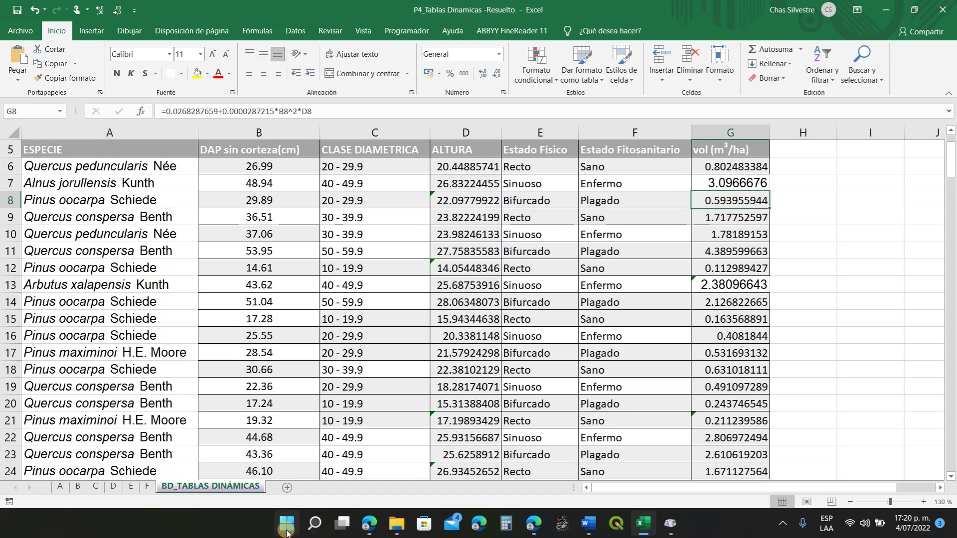
{"action": "left_click", "coordinate": [146, 487]}
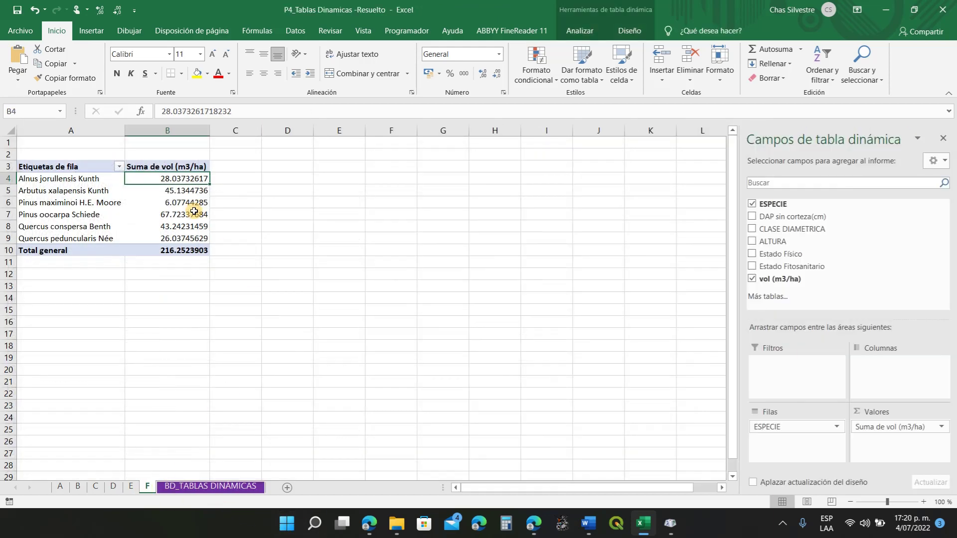
{"action": "left_click", "coordinate": [177, 191]}
{"action": "left_click", "coordinate": [168, 179]}
{"action": "left_click", "coordinate": [117, 178]}
{"action": "left_click", "coordinate": [145, 179]}
Check exercise F's configuration in Word, then in Excel format Suma de vol (m3/ha) as Número with 2 decimals
{"action": "left_click", "coordinate": [588, 523]}
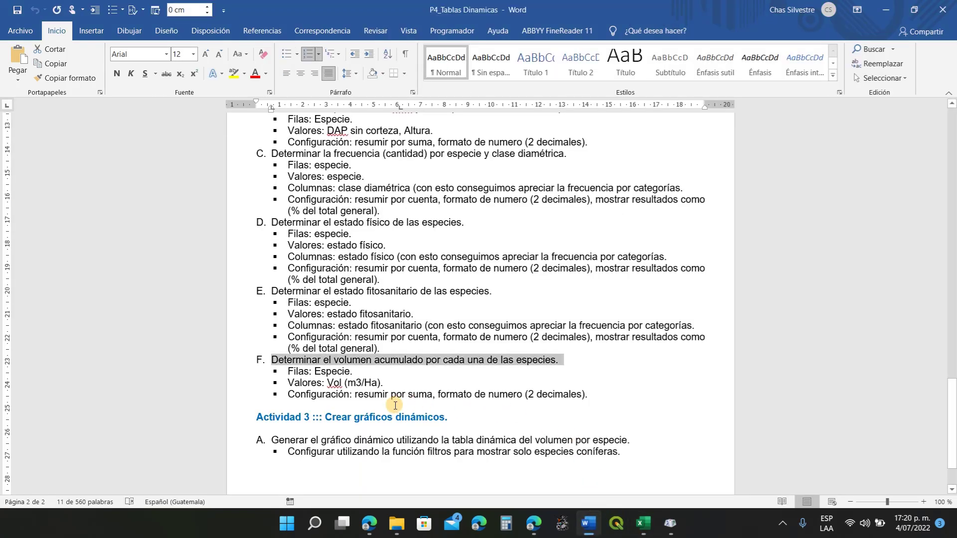
{"action": "left_click", "coordinate": [643, 524]}
{"action": "left_click", "coordinate": [940, 427]}
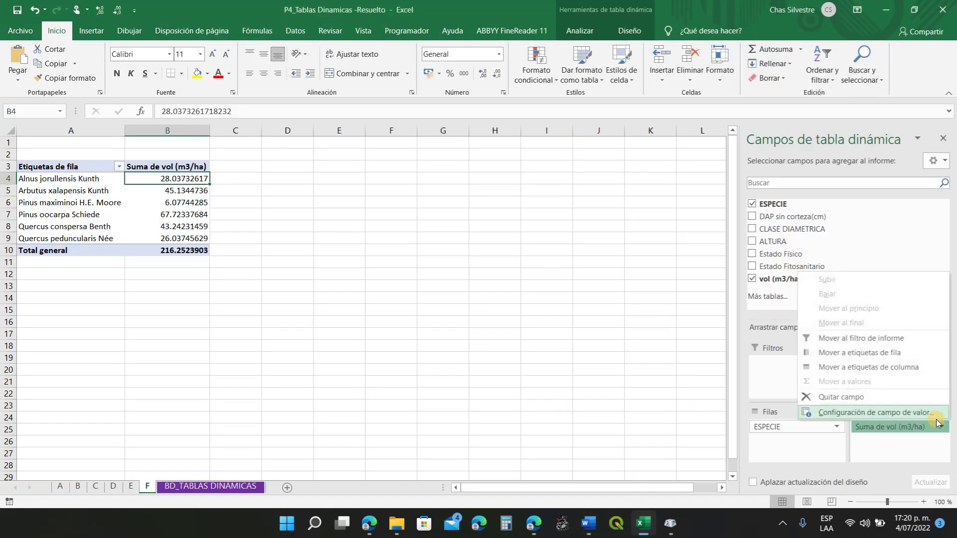
{"action": "left_click", "coordinate": [858, 412]}
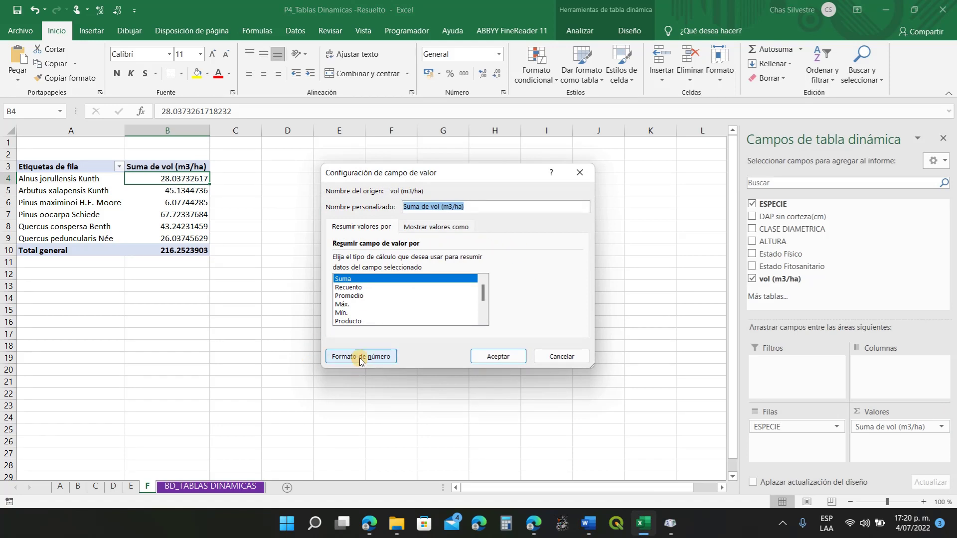
{"action": "left_click", "coordinate": [348, 357]}
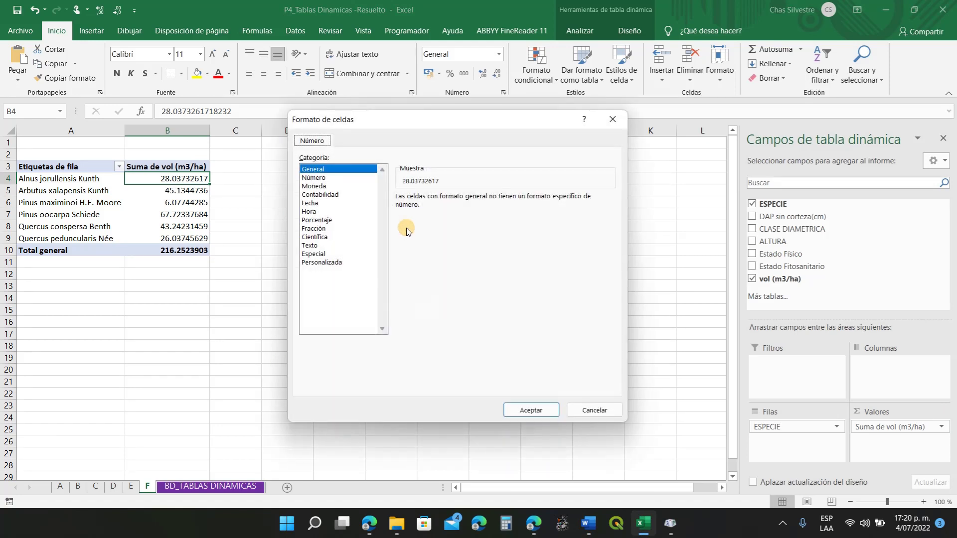
{"action": "left_click", "coordinate": [317, 178]}
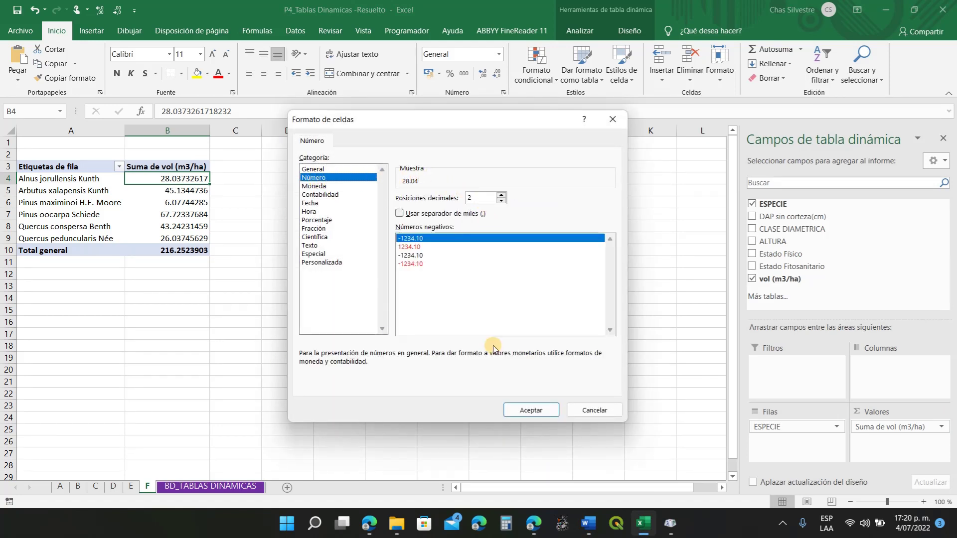
{"action": "left_click", "coordinate": [525, 410]}
{"action": "left_click", "coordinate": [496, 356]}
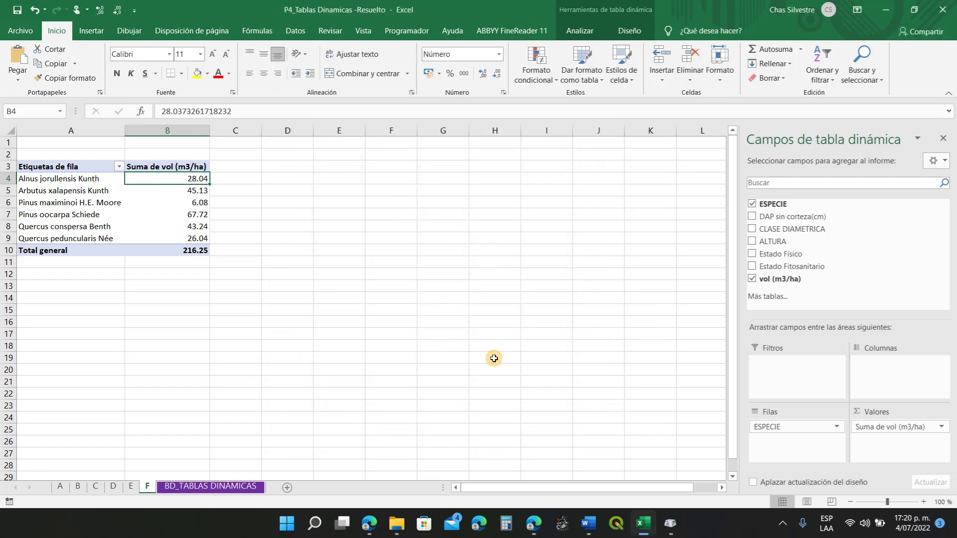
{"action": "left_click", "coordinate": [277, 248]}
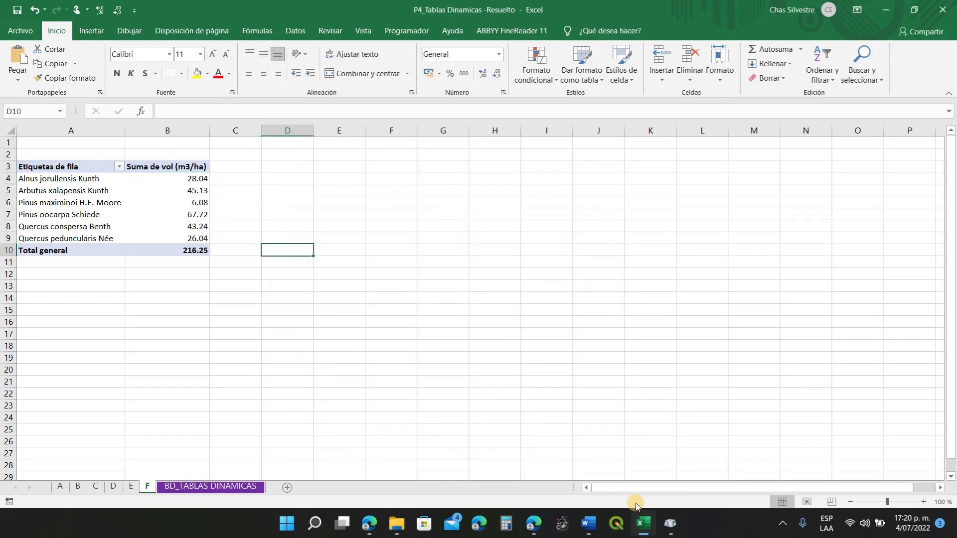
Switch to the Word document to read exercise A of Actividad 3 on pivot charts, then return to Excel
{"action": "left_click", "coordinate": [588, 522]}
{"action": "scroll", "coordinate": [410, 401], "scroll_direction": "down", "scroll_amount": 1}
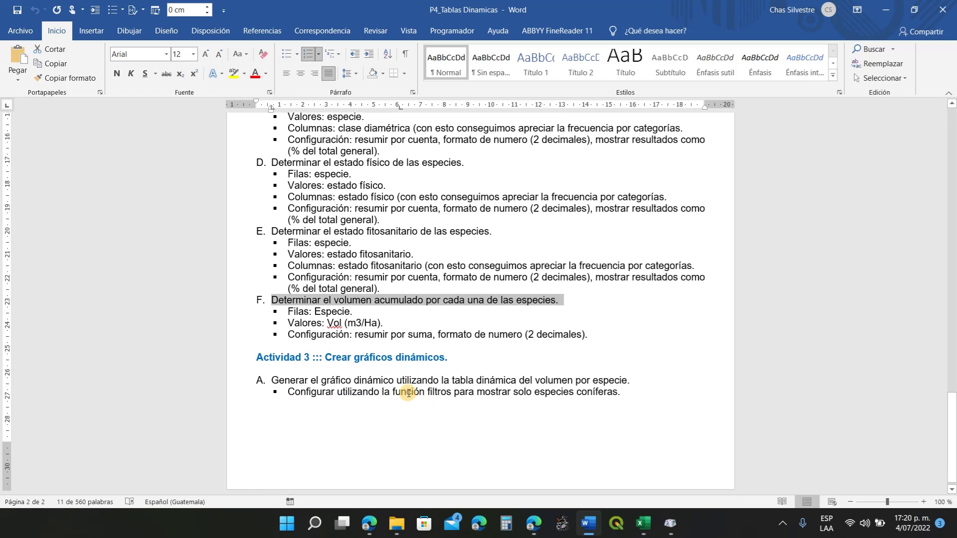
{"action": "left_click", "coordinate": [309, 379]}
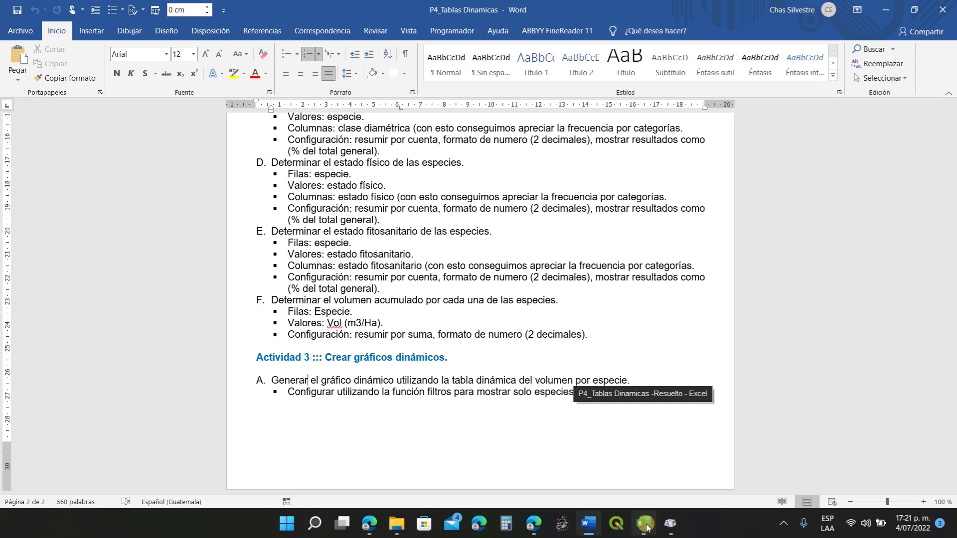
{"action": "left_click", "coordinate": [400, 387]}
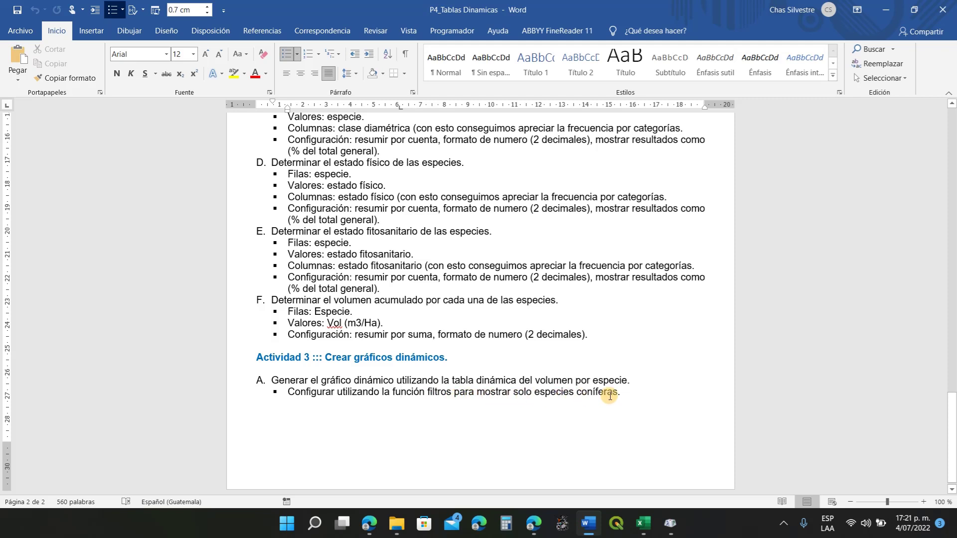
{"action": "left_click", "coordinate": [640, 525]}
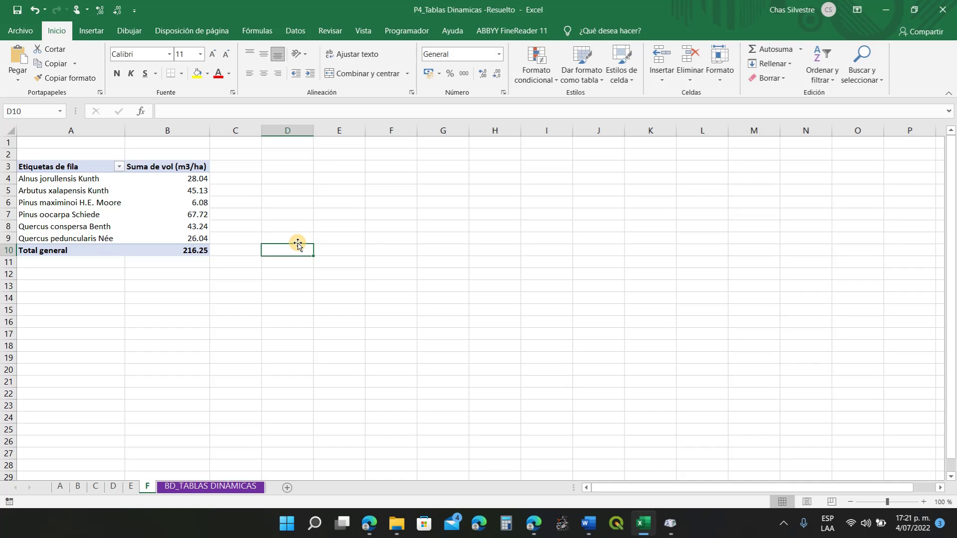
Insert a Columnas agrupadas pivot chart from sheet F's pivot table and enlarge it to about 9.95 cm high by 16.83 cm wide
{"action": "left_click", "coordinate": [110, 192]}
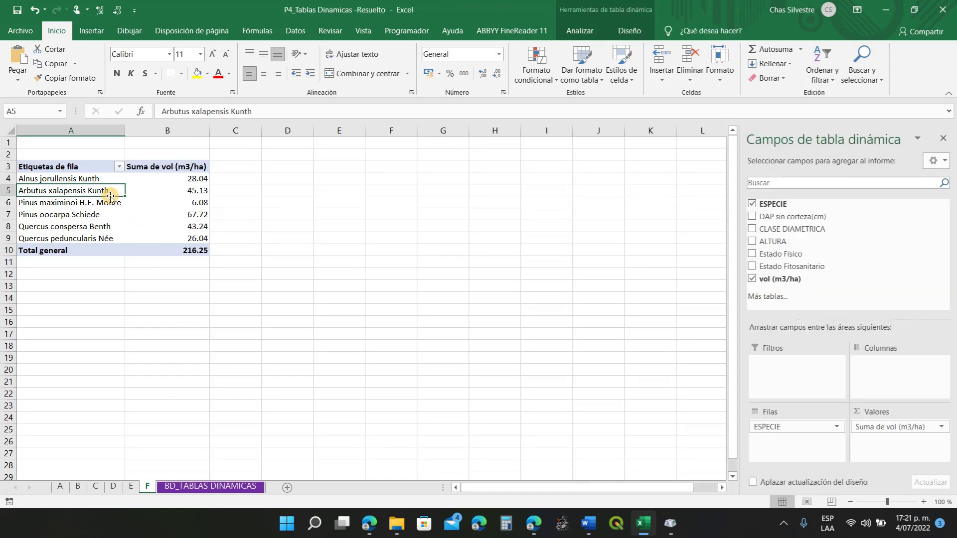
{"action": "left_click", "coordinate": [64, 178]}
{"action": "left_click", "coordinate": [118, 211]}
{"action": "left_click", "coordinate": [78, 210]}
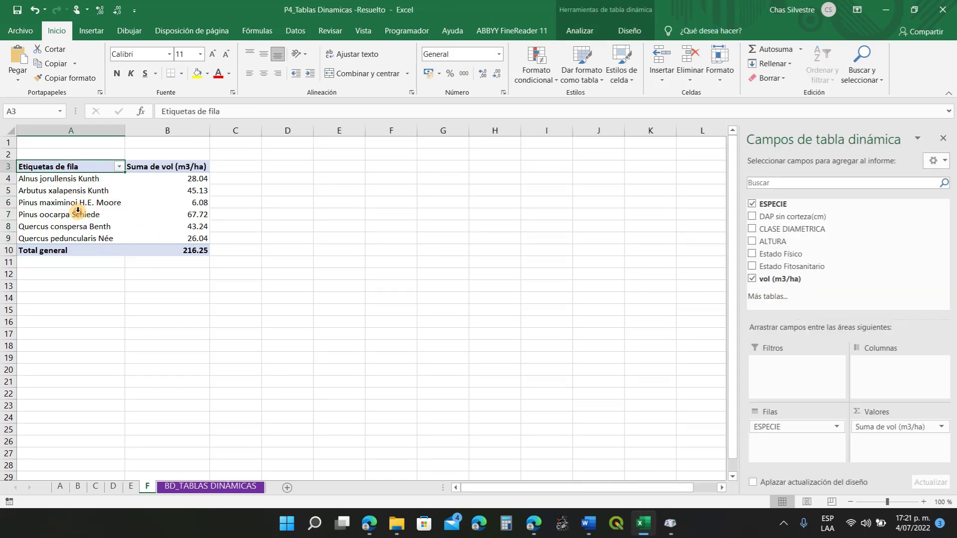
{"action": "left_click", "coordinate": [134, 211]}
{"action": "left_click", "coordinate": [99, 204]}
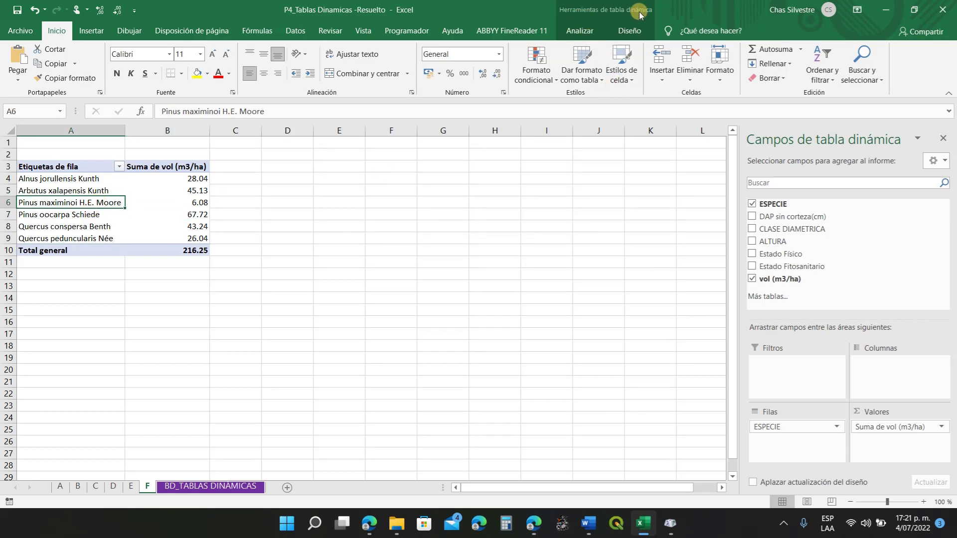
{"action": "left_click", "coordinate": [581, 33]}
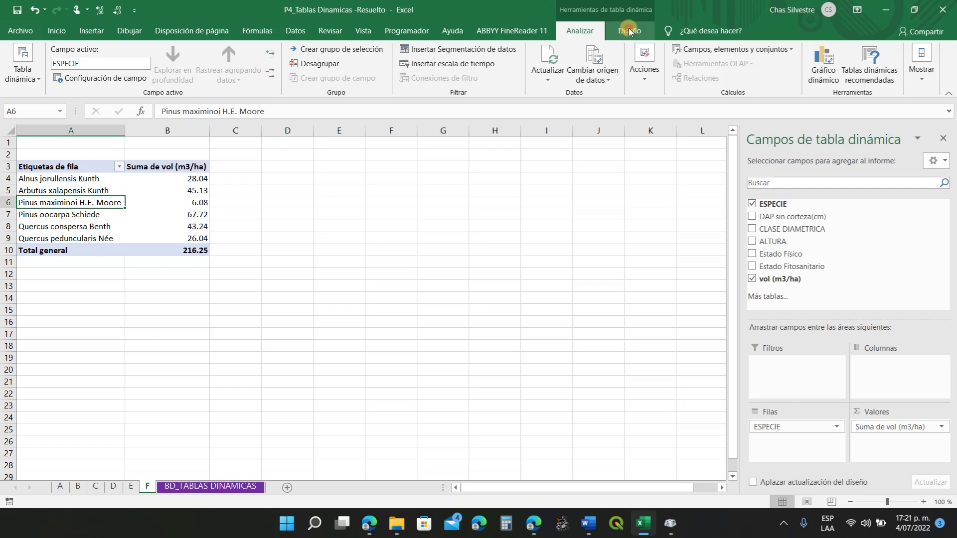
{"action": "left_click", "coordinate": [629, 28]}
{"action": "left_click", "coordinate": [593, 30]}
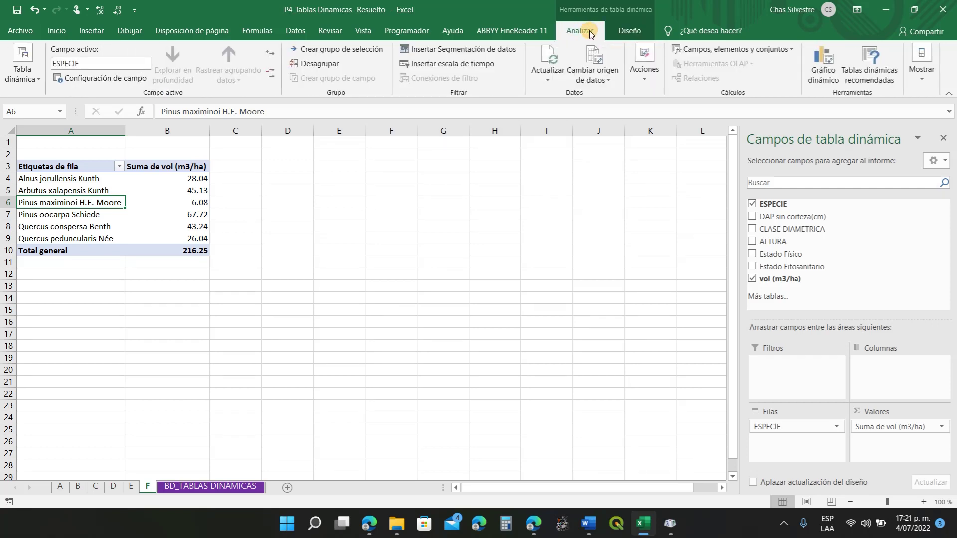
{"action": "left_click", "coordinate": [824, 71]}
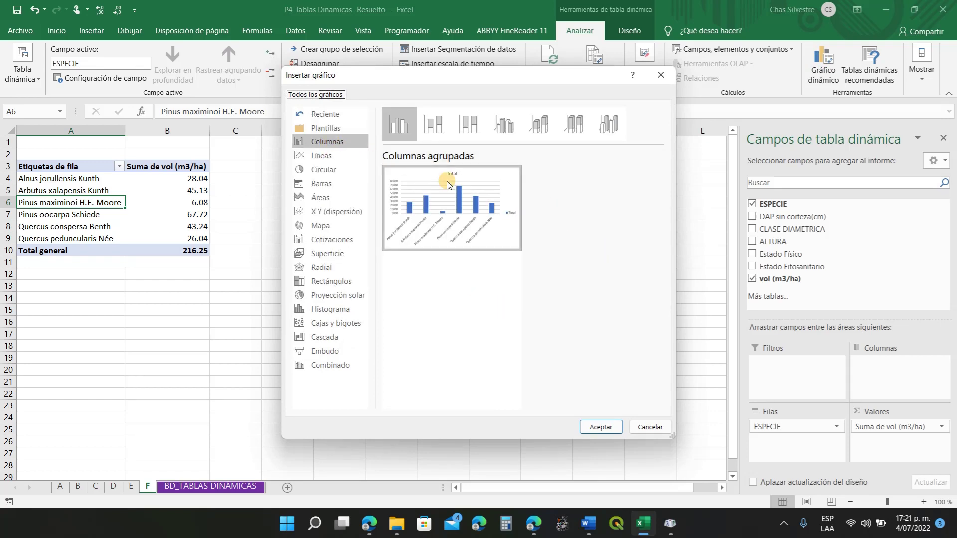
{"action": "left_click", "coordinate": [342, 143]}
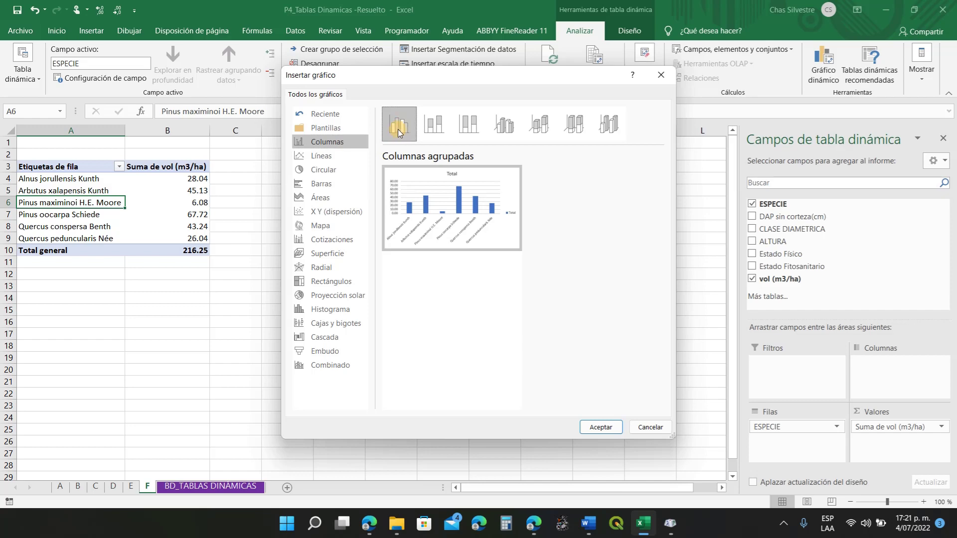
{"action": "left_click", "coordinate": [598, 427]}
{"action": "mouse_move", "coordinate": [514, 367]}
{"action": "left_mouse_down"}
{"action": "mouse_move", "coordinate": [548, 325]}
{"action": "mouse_move", "coordinate": [563, 365]}
{"action": "mouse_move", "coordinate": [650, 410]}
{"action": "left_mouse_up"}
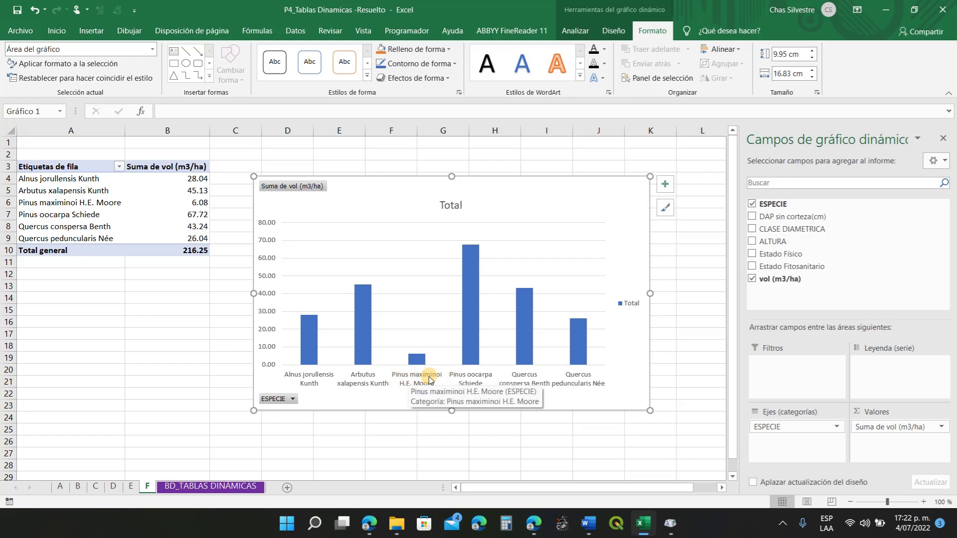
Filter the pivot chart's ESPECIE field to only Pinus maximinoi H.E. Moore and Pinus oocarpa Schiede, and move the chart closer to the pivot table
{"action": "left_click", "coordinate": [289, 399]}
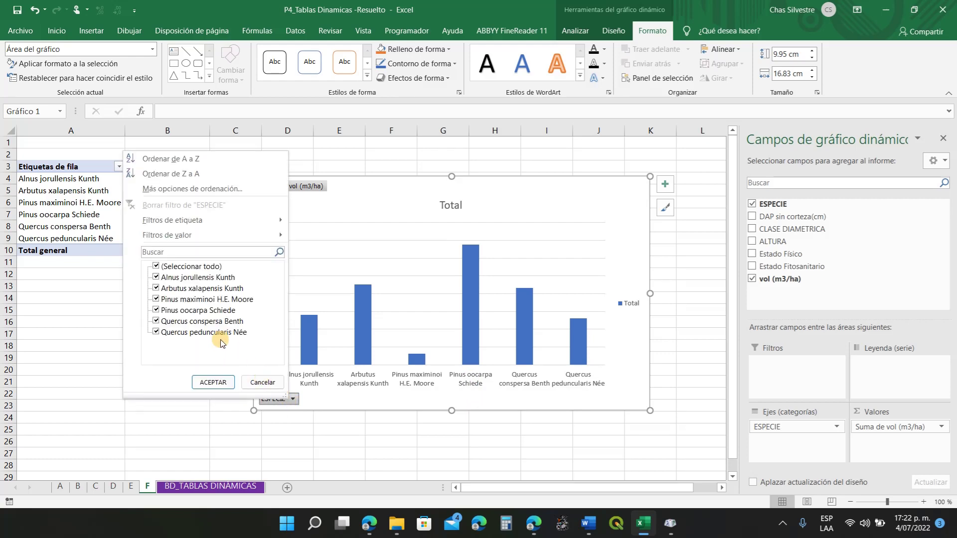
{"action": "left_click", "coordinate": [170, 269]}
{"action": "left_click", "coordinate": [164, 268]}
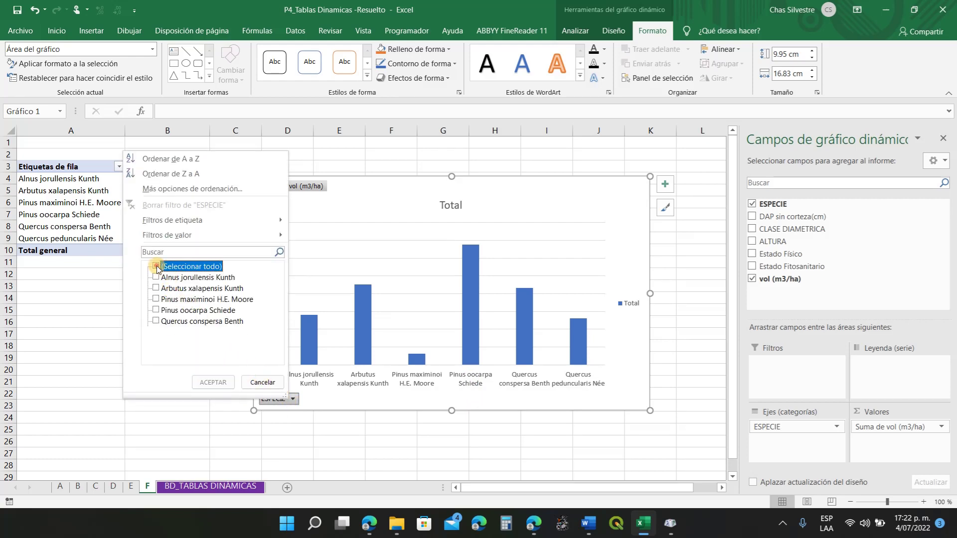
{"action": "left_click", "coordinate": [157, 310]}
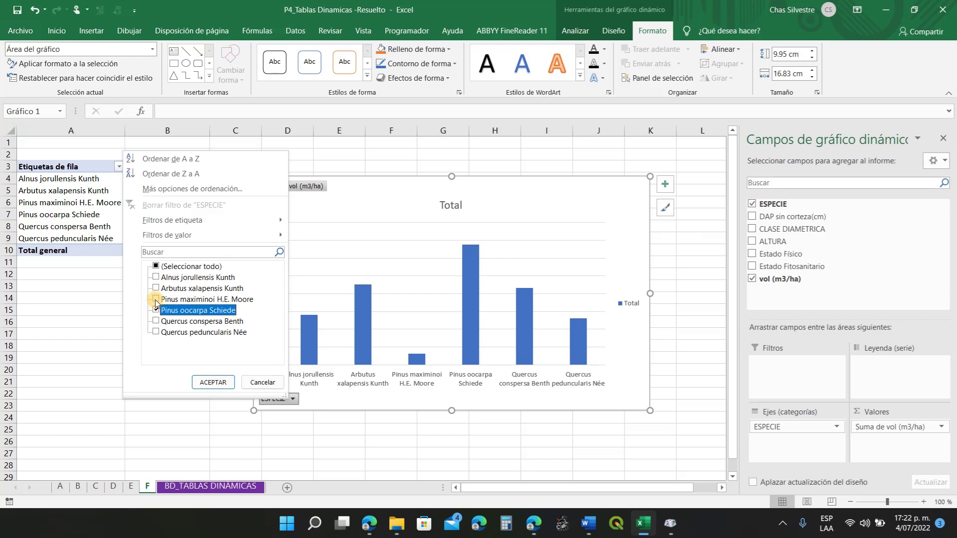
{"action": "left_click", "coordinate": [156, 299]}
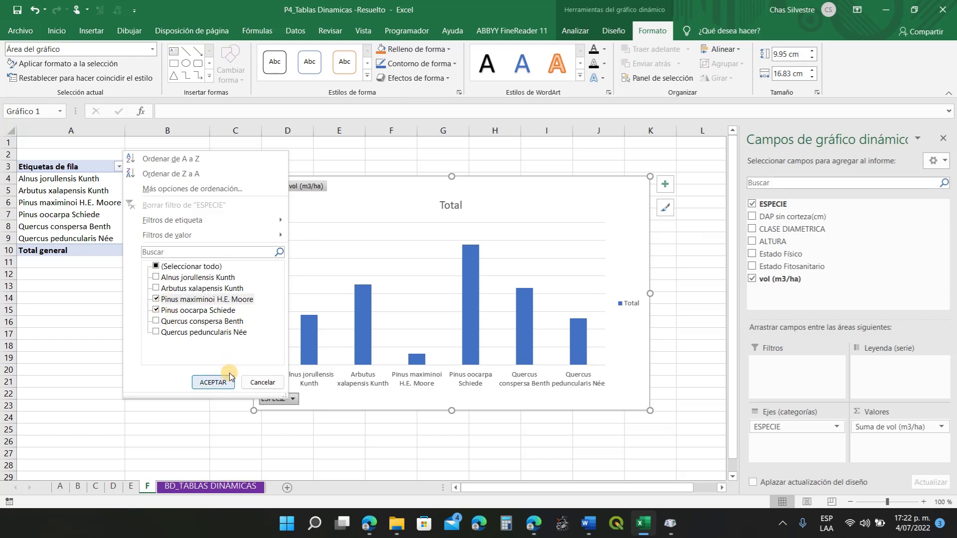
{"action": "left_click", "coordinate": [214, 383]}
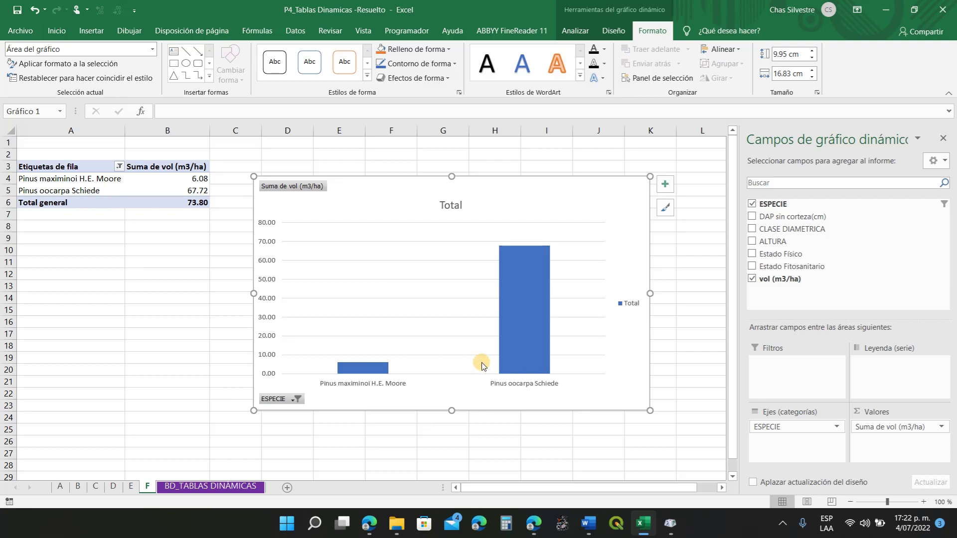
{"action": "left_click_drag", "start_coordinate": [620, 414], "coordinate": [606, 402]}
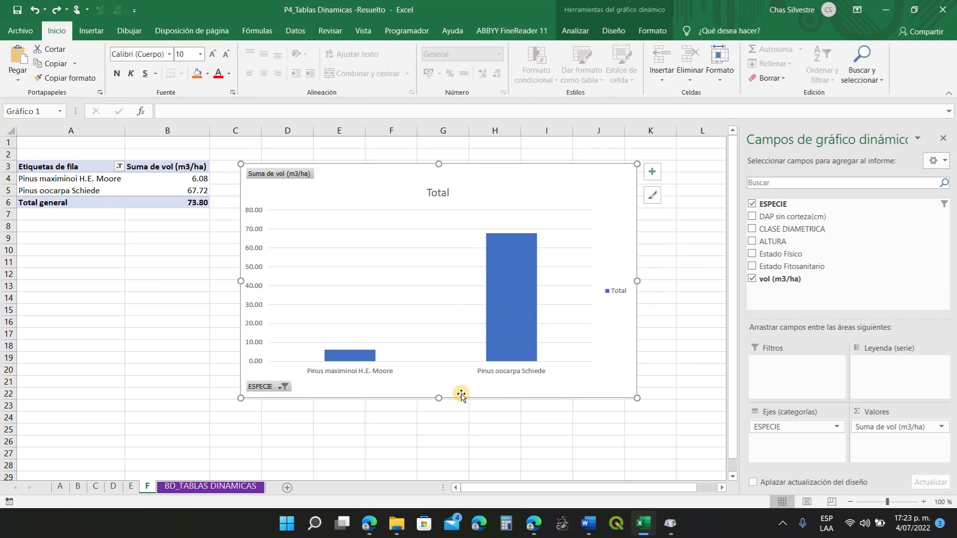